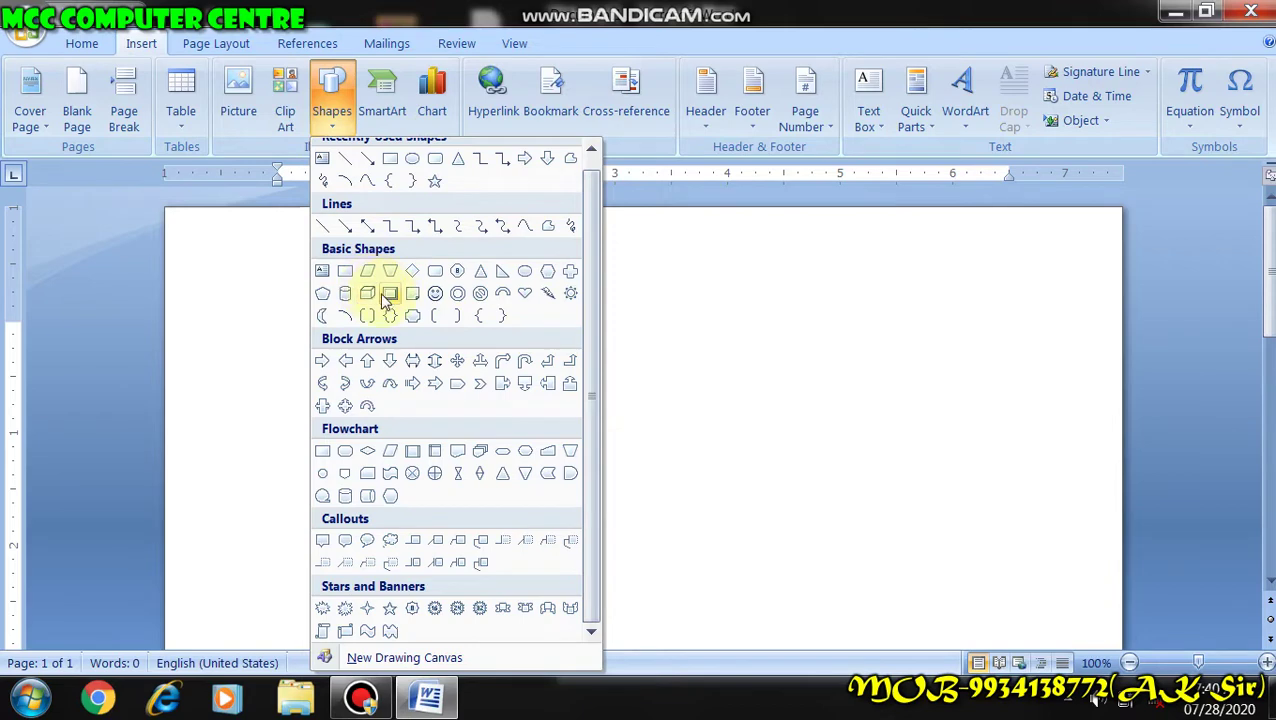
Draw a cube about 2.18" high and 2.27" wide on the upper left part of the blank page
{"action": "left_click", "coordinate": [367, 293]}
{"action": "left_click_drag", "start_coordinate": [376, 284], "coordinate": [631, 528]}
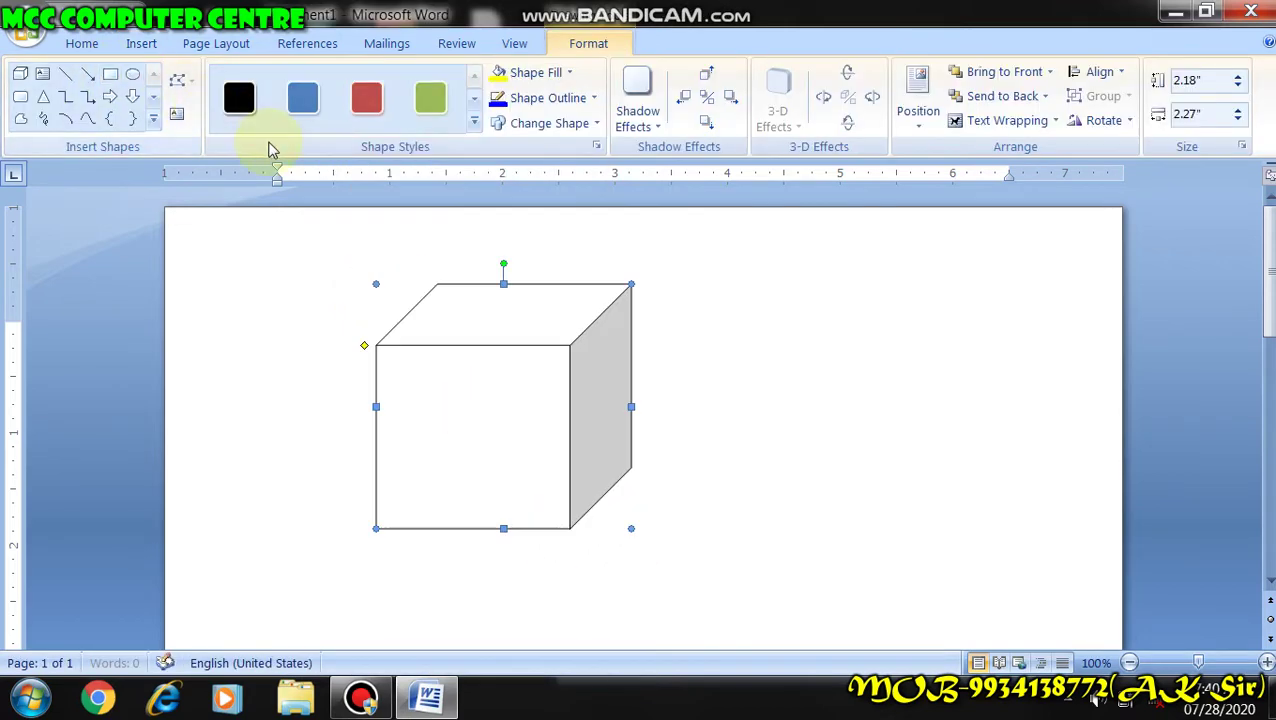
{"action": "left_click", "coordinate": [775, 416]}
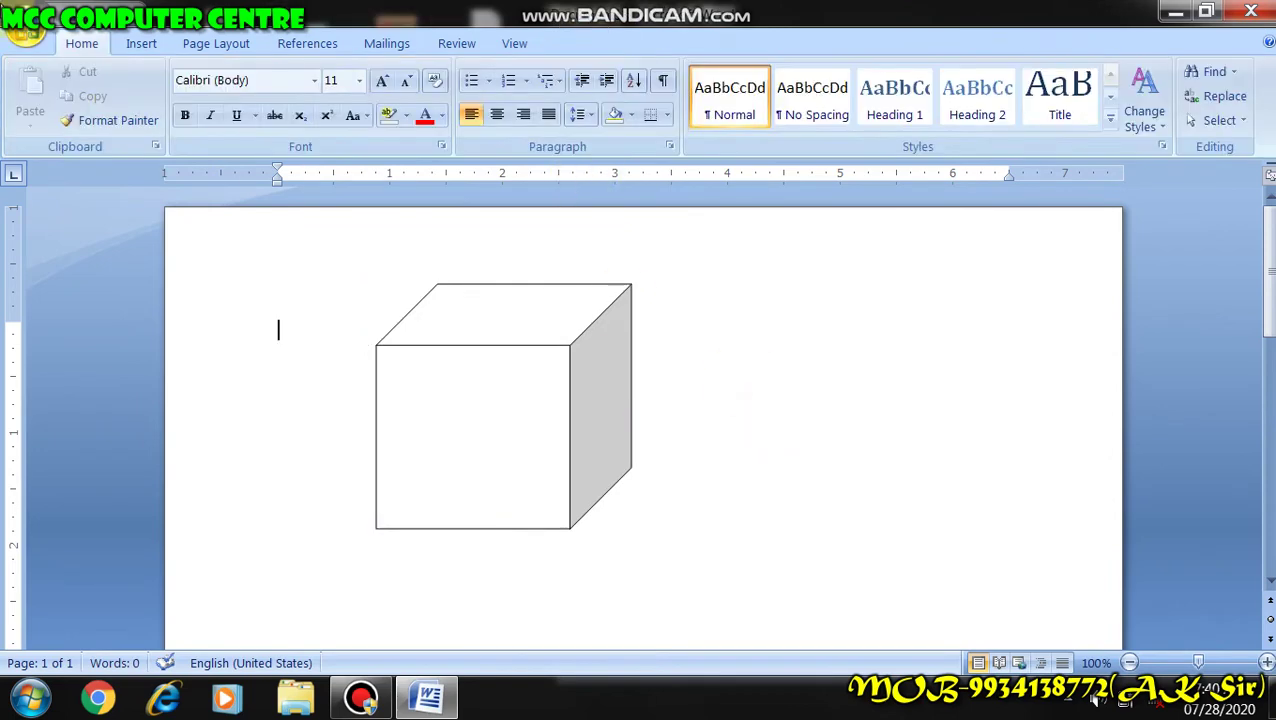
Draw a heart shape about 1.98" high and 1.87" wide to the right of the cube
{"action": "left_click", "coordinate": [141, 47]}
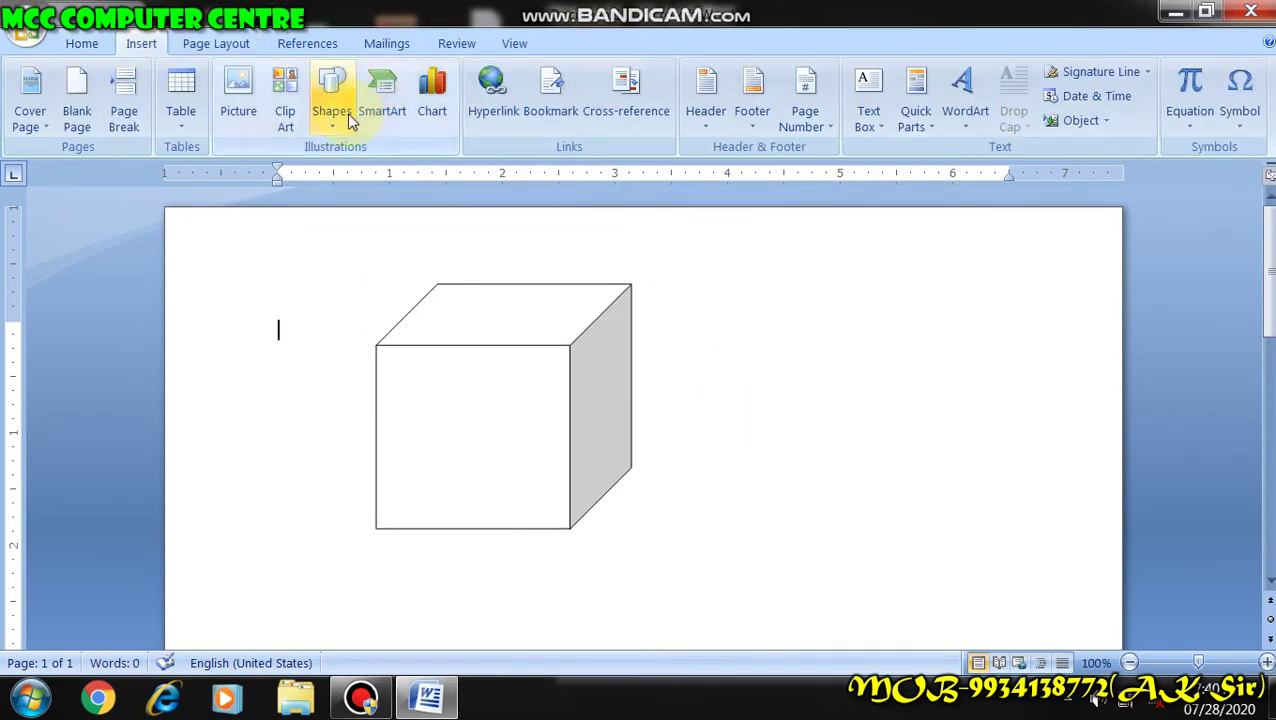
{"action": "left_click", "coordinate": [333, 100]}
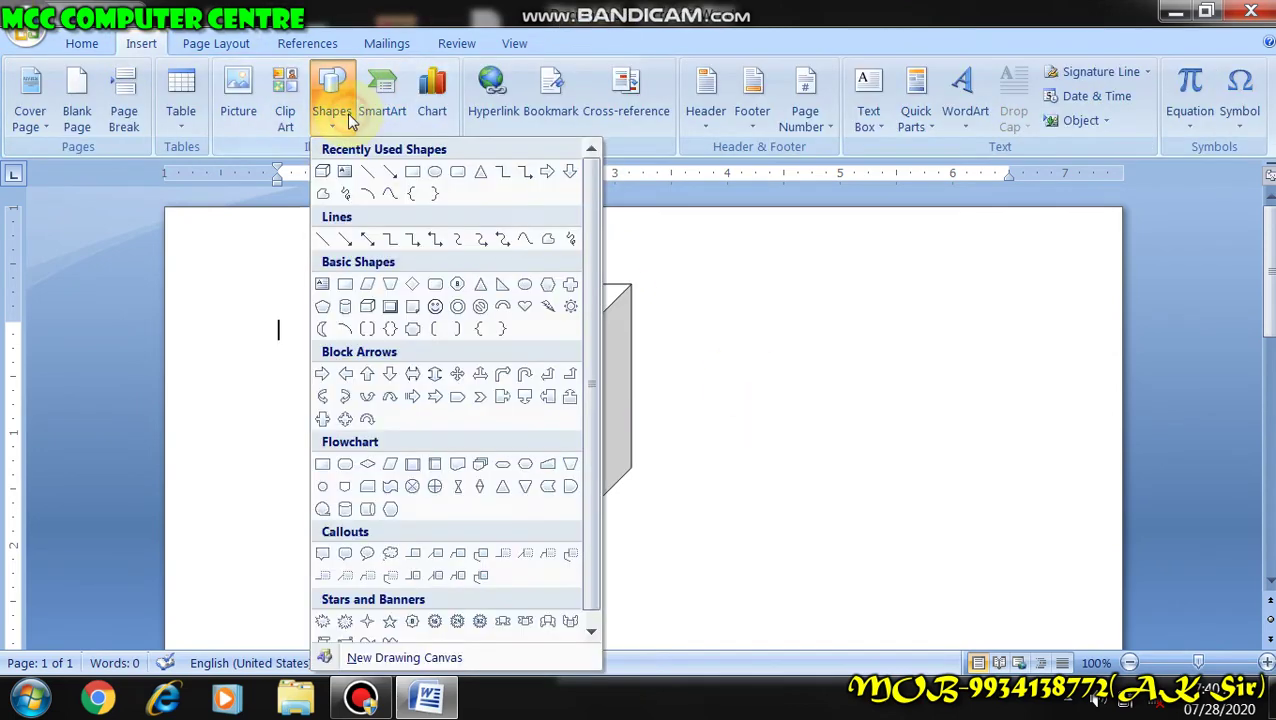
{"action": "left_click", "coordinate": [522, 306]}
{"action": "left_click_drag", "start_coordinate": [896, 499], "coordinate": [936, 513]}
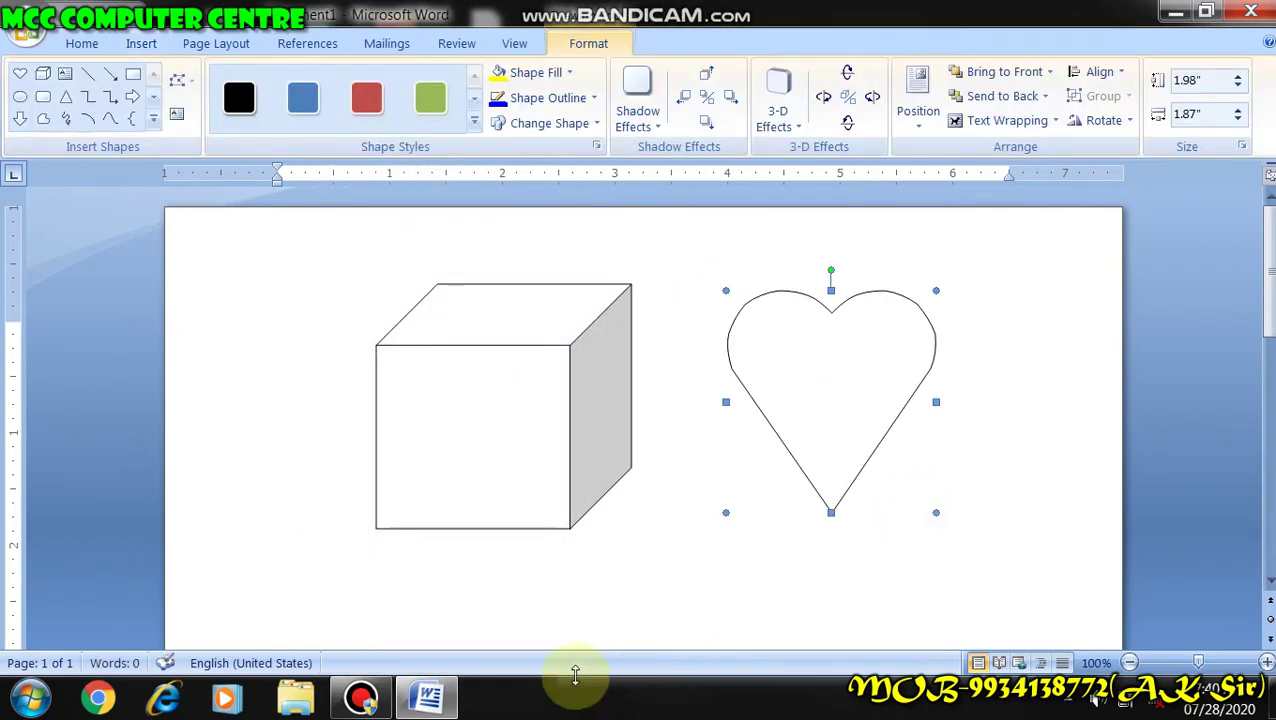
{"action": "left_click", "coordinate": [386, 700]}
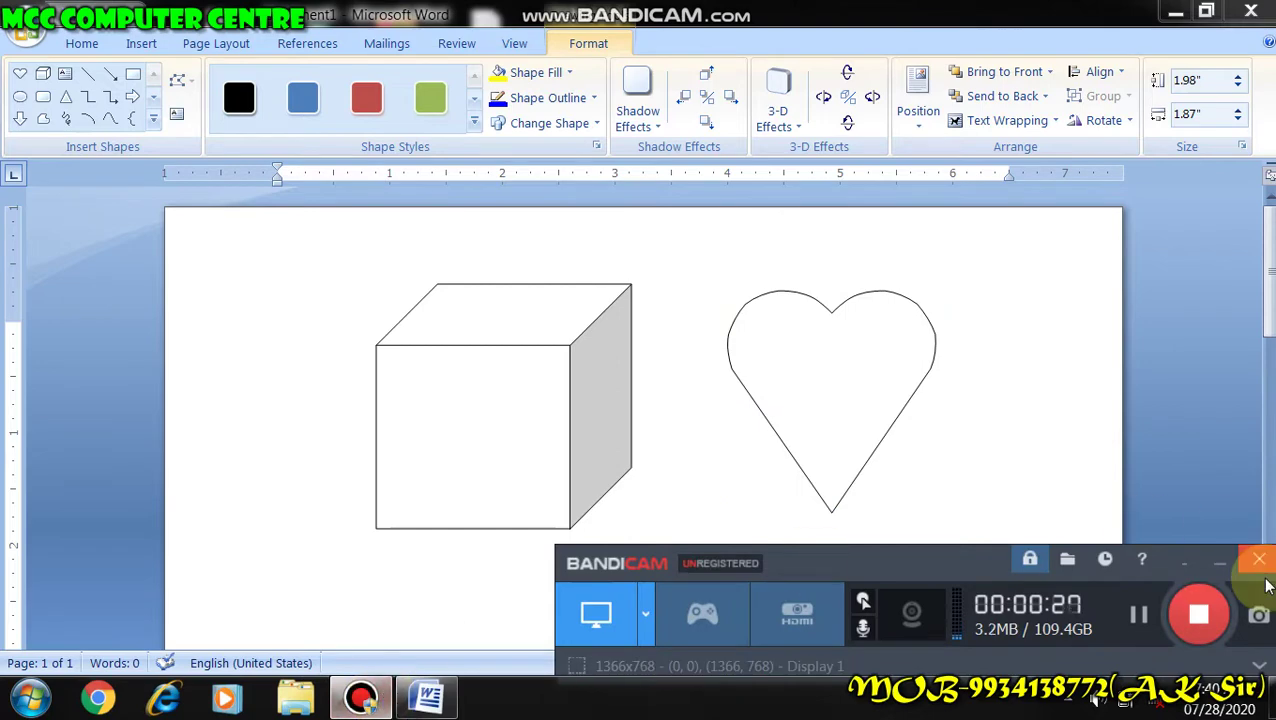
{"action": "left_click", "coordinate": [937, 450]}
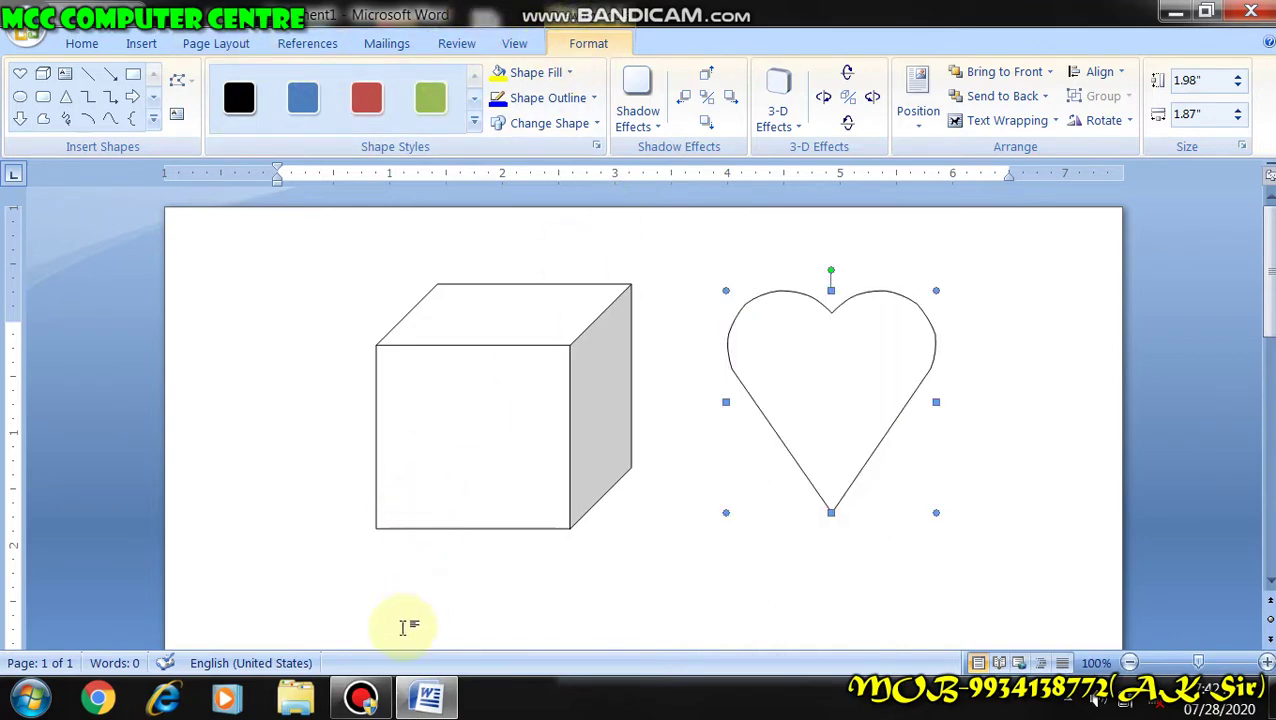
{"action": "left_click", "coordinate": [360, 700]}
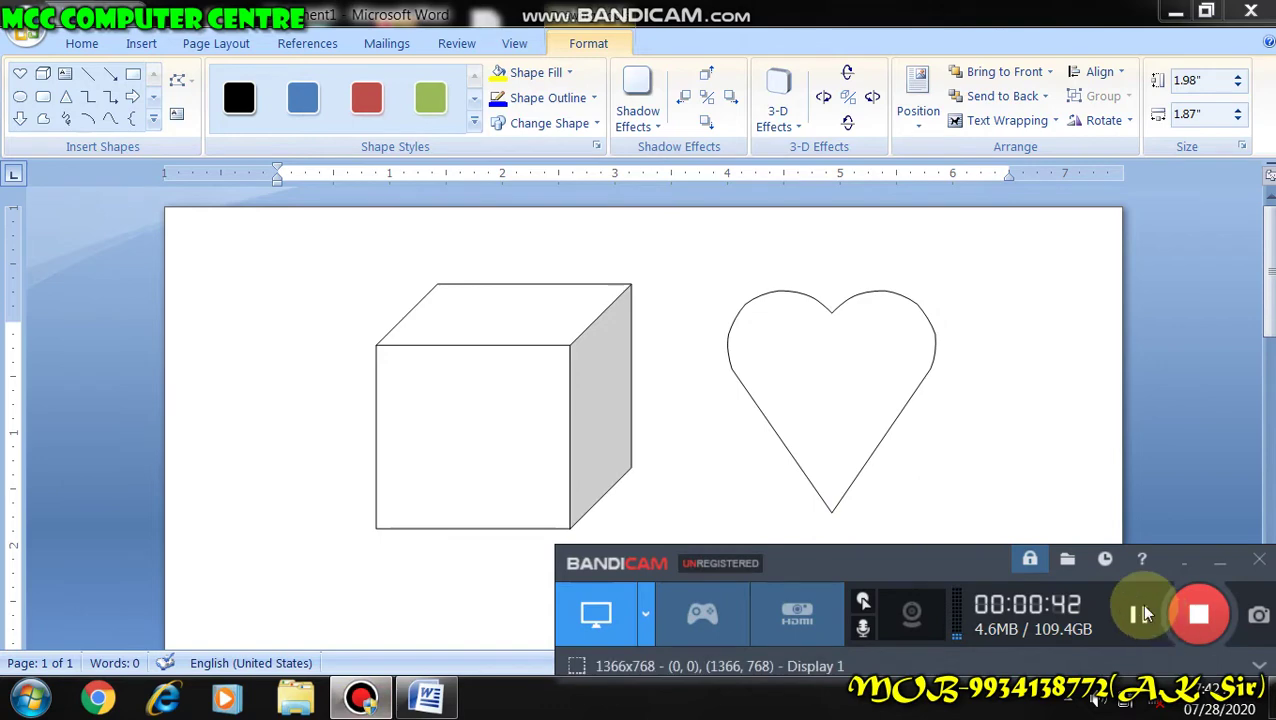
{"action": "left_click", "coordinate": [1062, 514]}
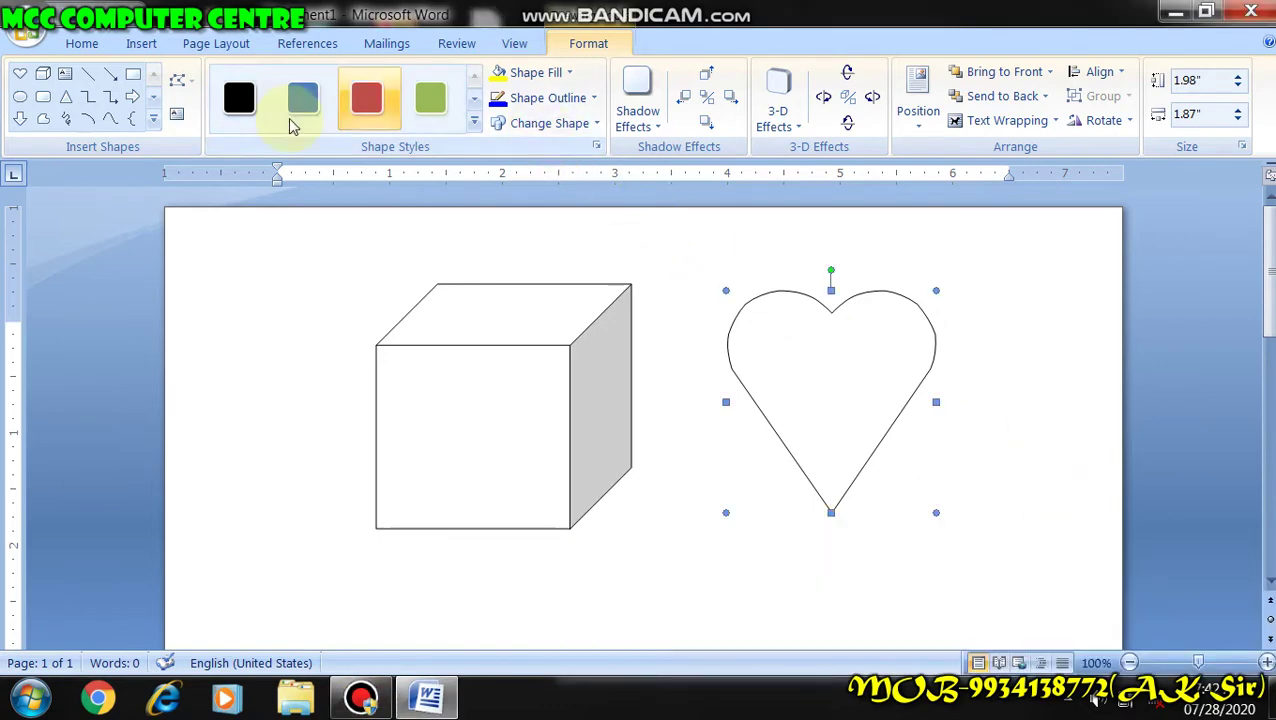
{"action": "left_click", "coordinate": [473, 123]}
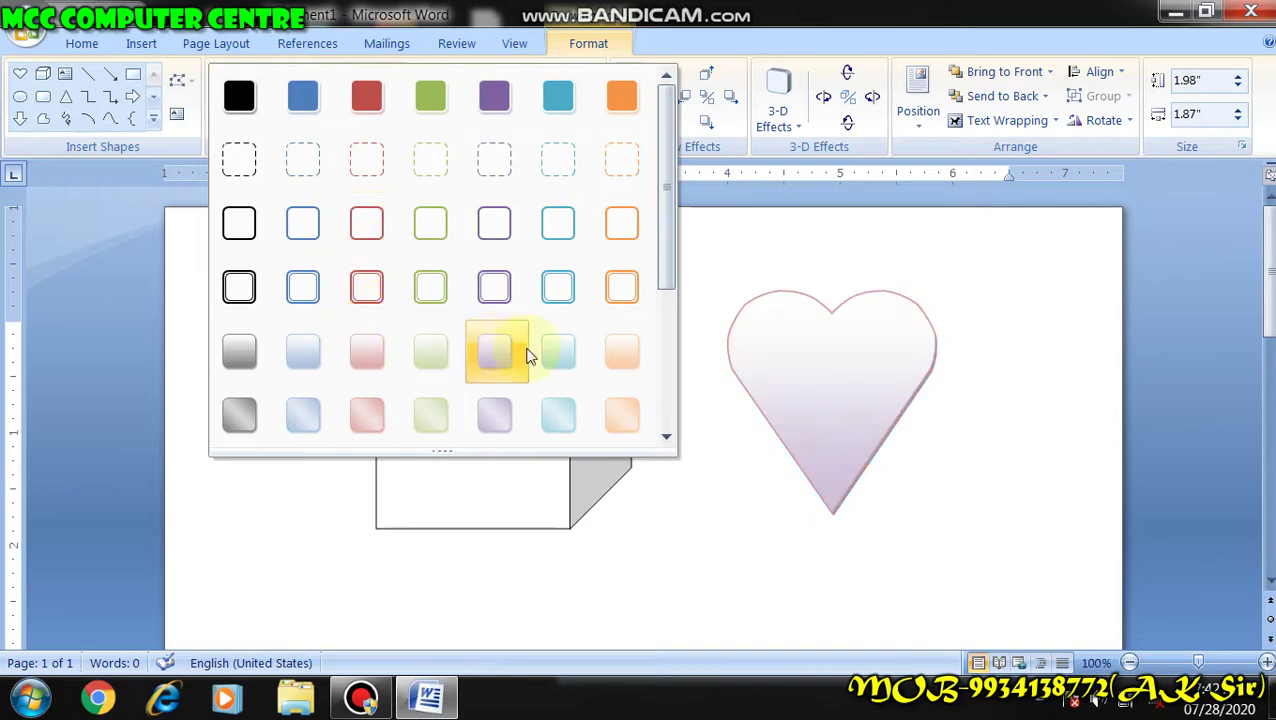
{"action": "left_click_drag", "start_coordinate": [664, 262], "coordinate": [669, 421]}
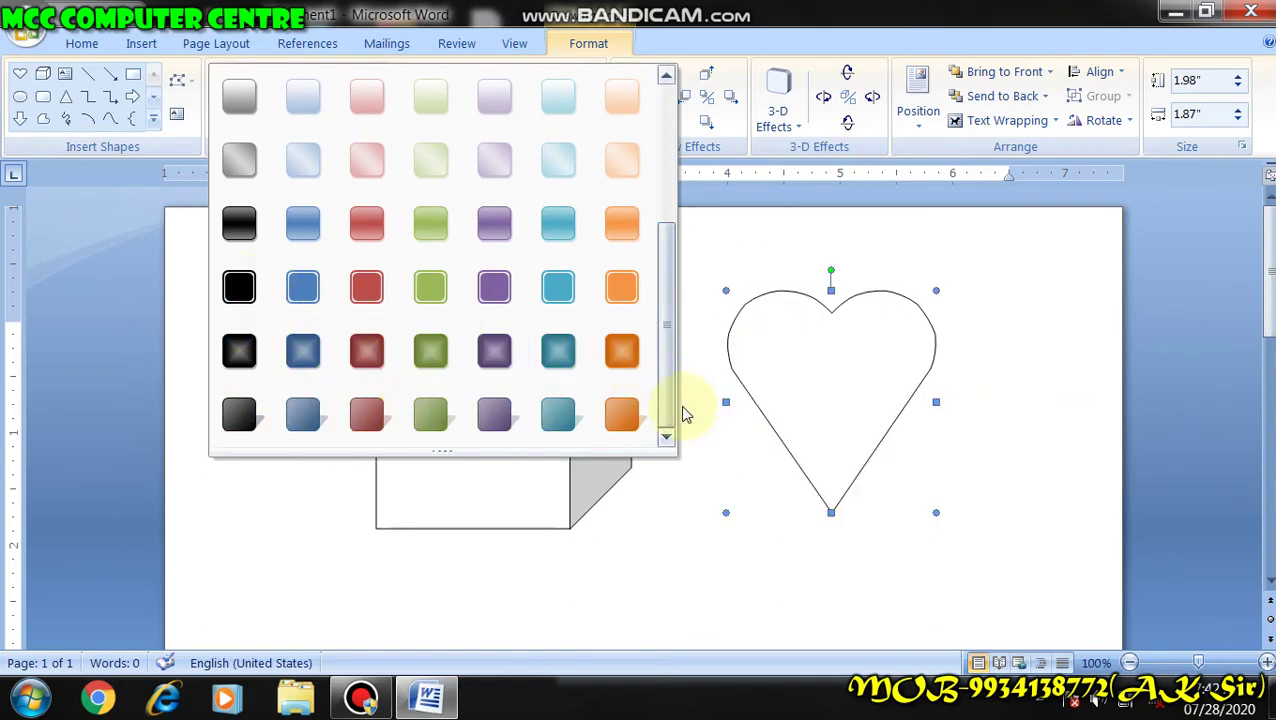
{"action": "left_click", "coordinate": [687, 436]}
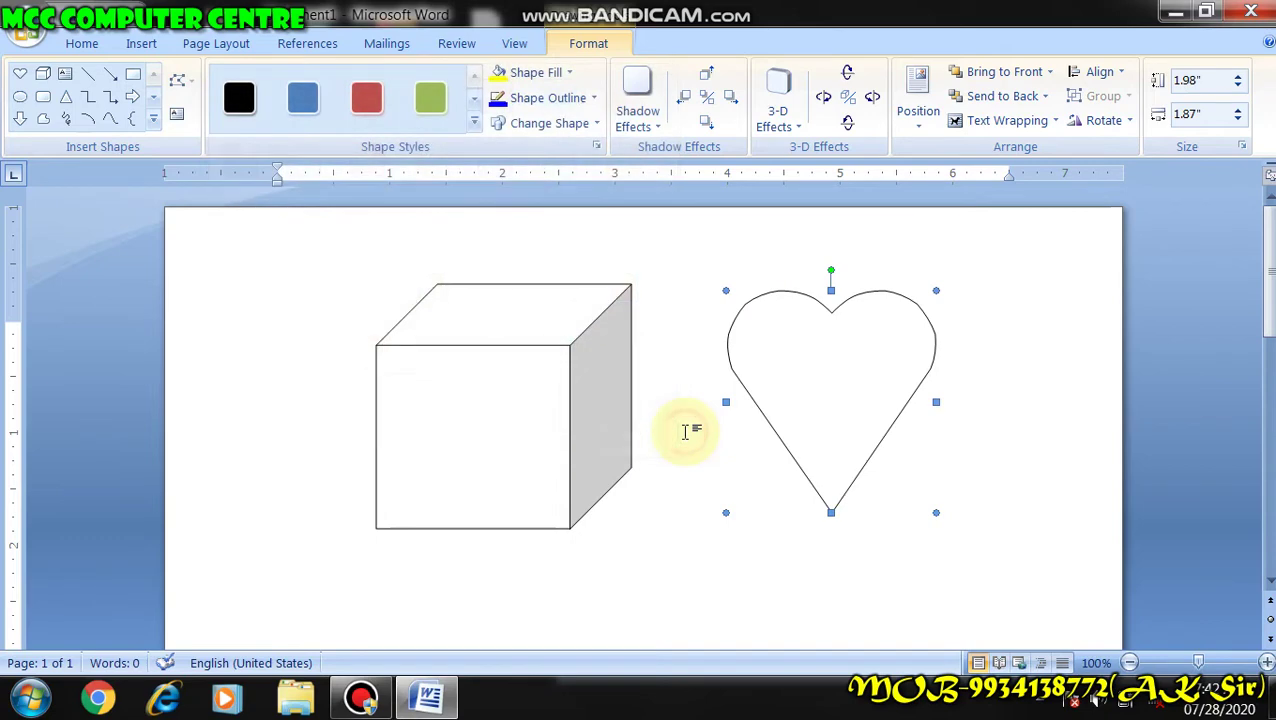
{"action": "left_click", "coordinate": [540, 73]}
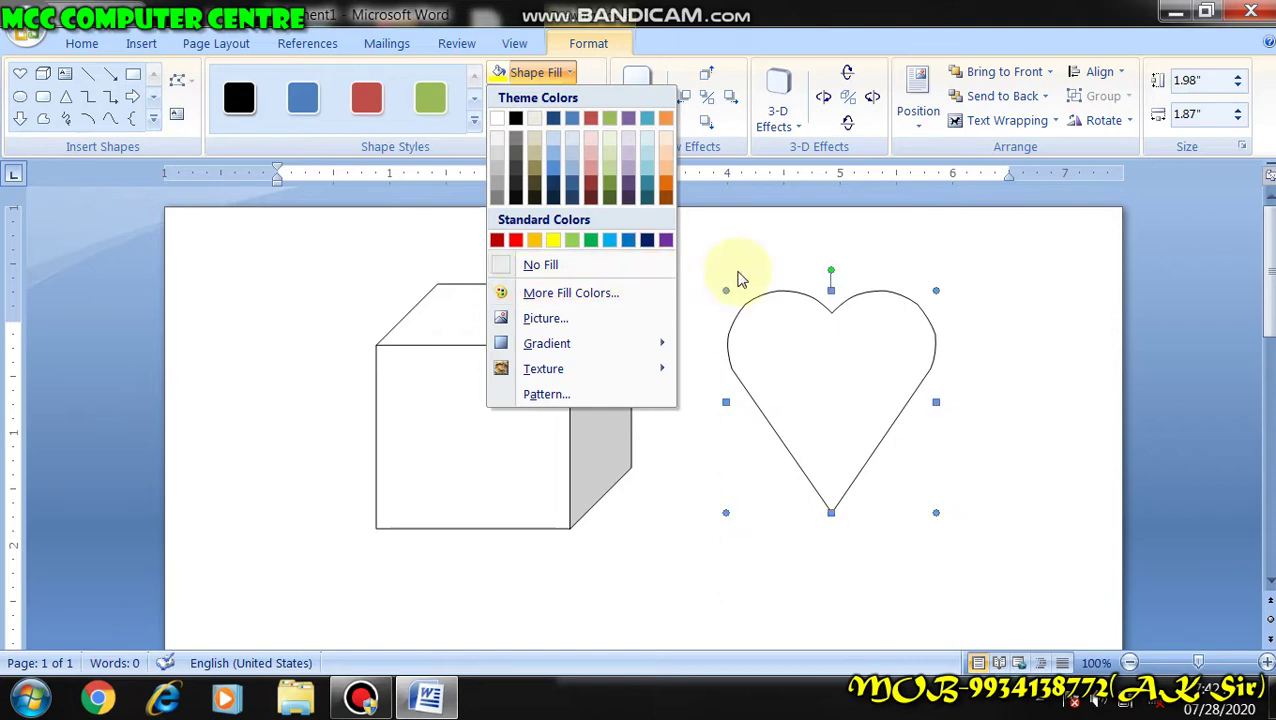
{"action": "left_click", "coordinate": [735, 272]}
{"action": "left_click", "coordinate": [531, 397]}
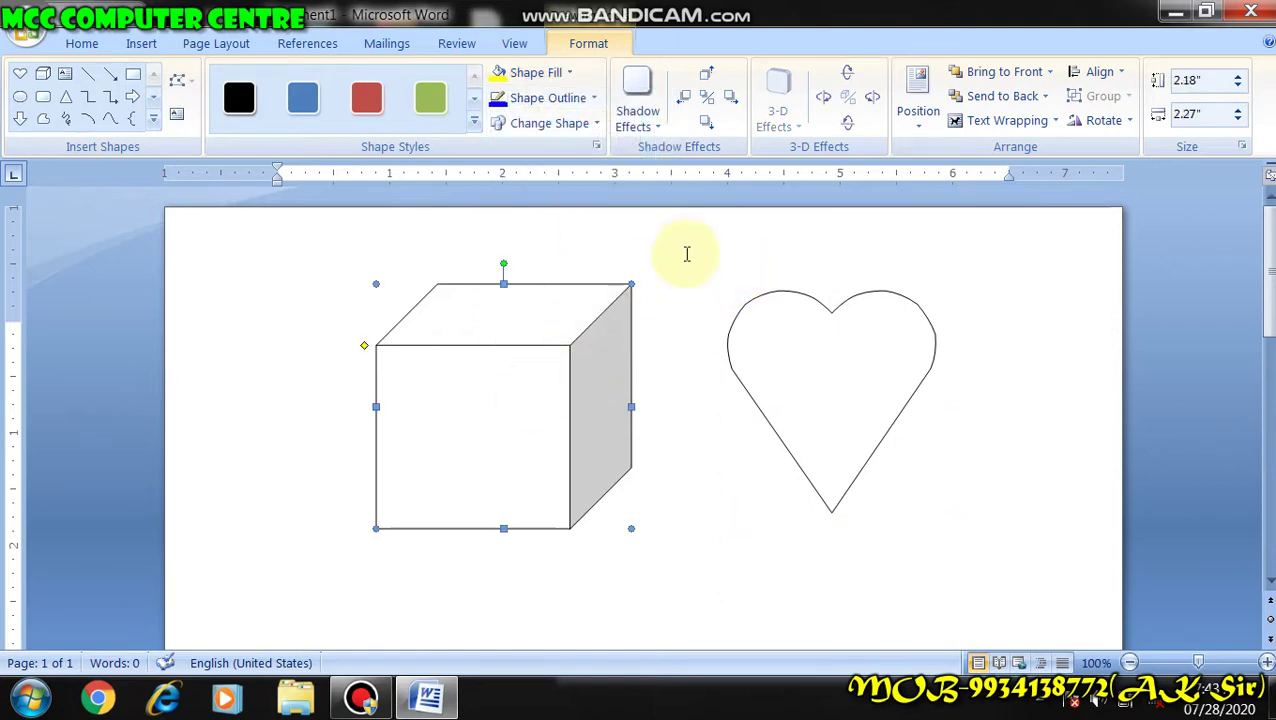
Set the page background color to the standard yellow
{"action": "left_click", "coordinate": [698, 242]}
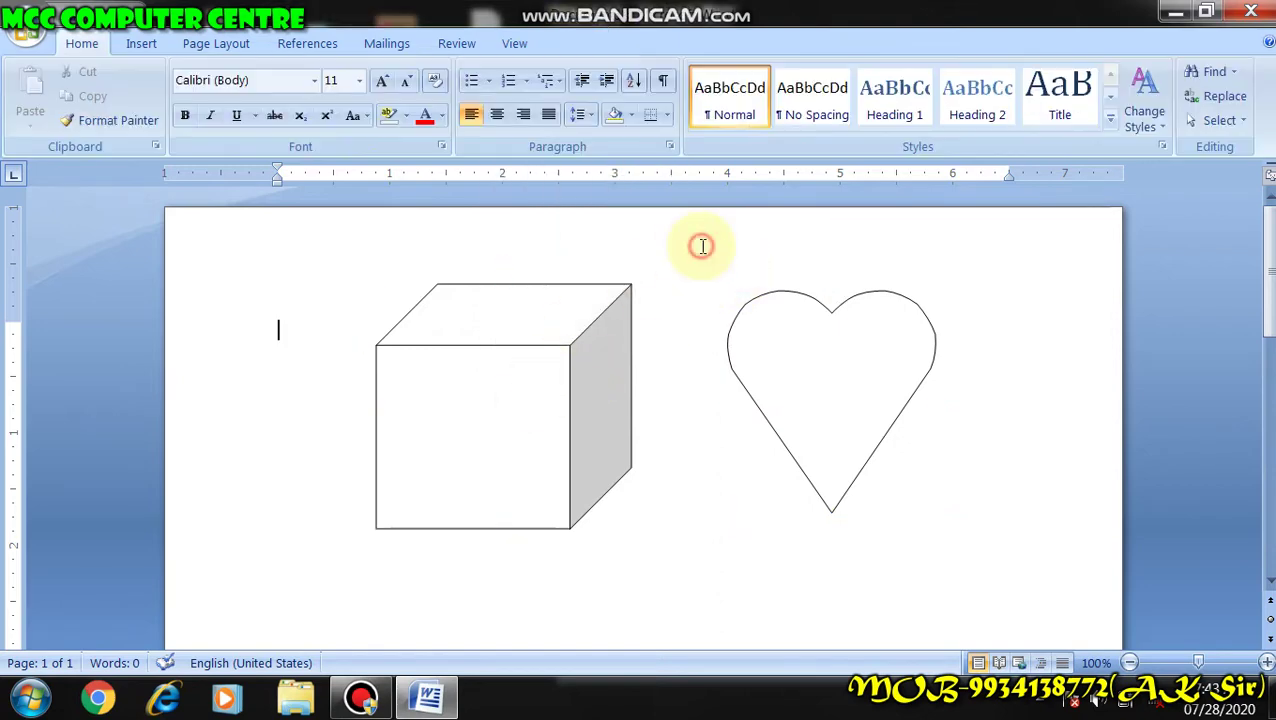
{"action": "left_click", "coordinate": [244, 46]}
{"action": "left_click", "coordinate": [563, 88]}
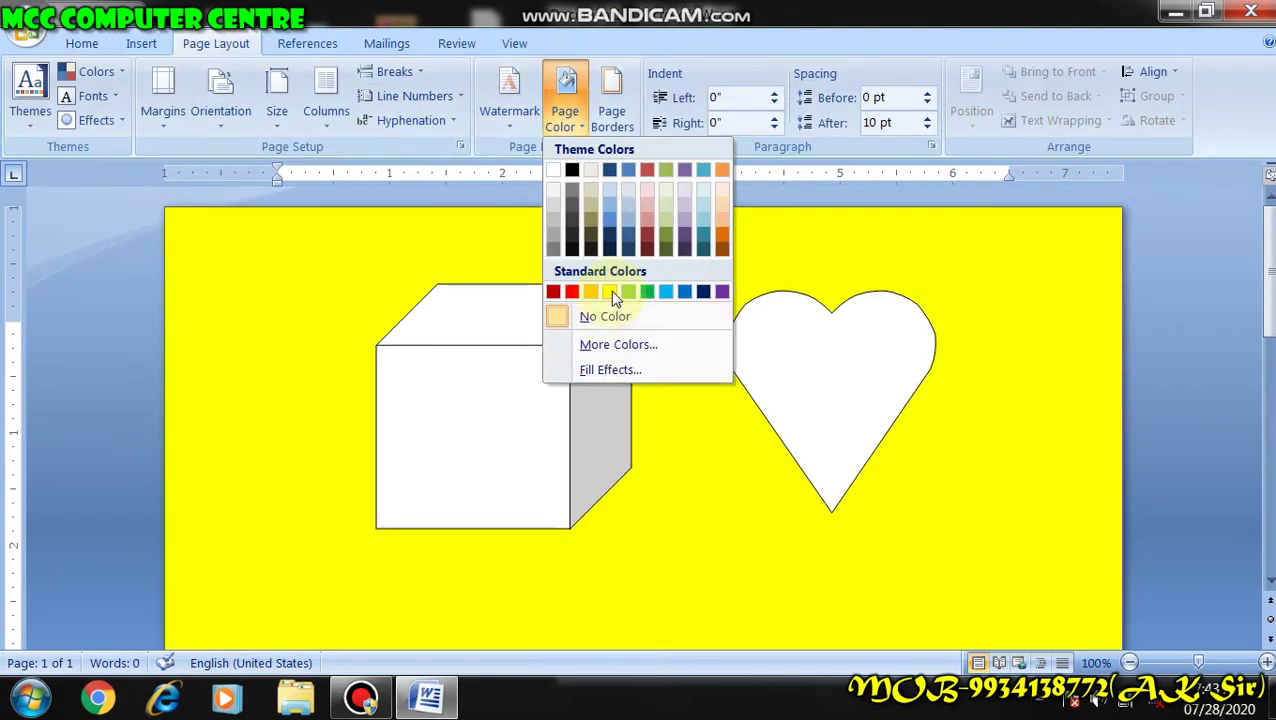
{"action": "left_click", "coordinate": [609, 291]}
Move the heart slightly closer to the cube and a little lower on the page
{"action": "left_click", "coordinate": [812, 377]}
{"action": "left_click_drag", "start_coordinate": [782, 399], "coordinate": [780, 400]}
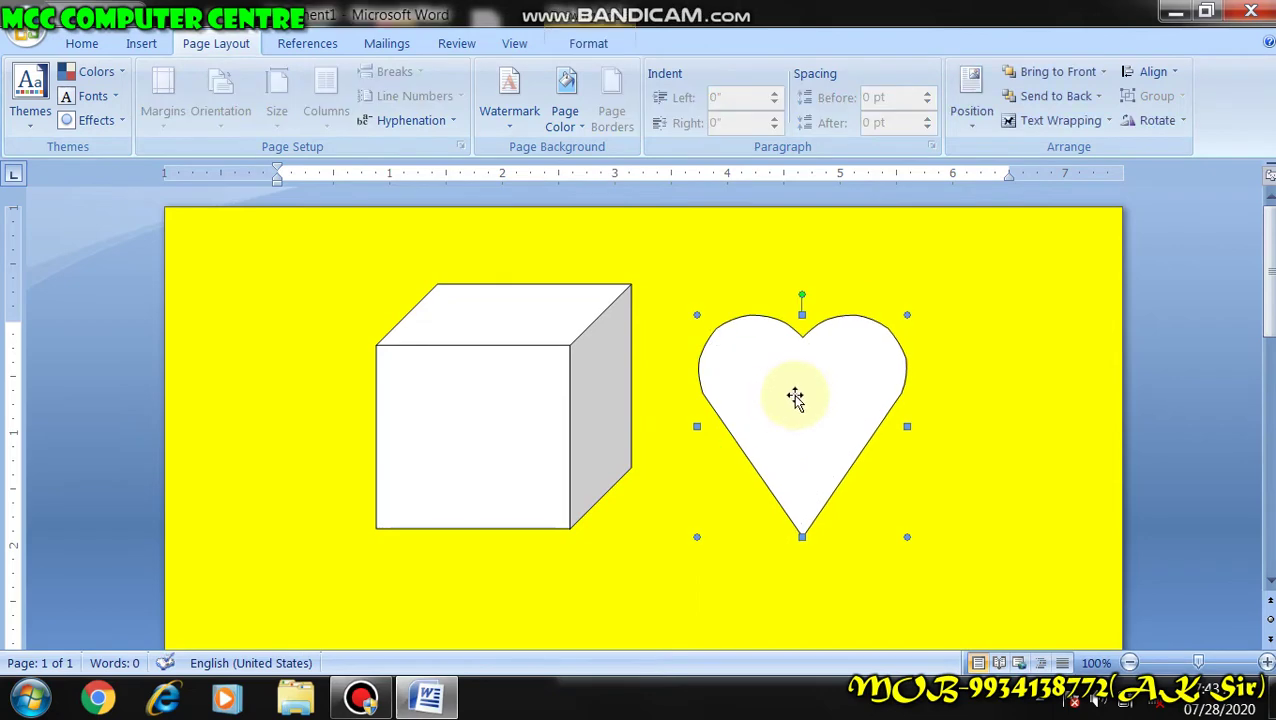
{"action": "left_click", "coordinate": [158, 47]}
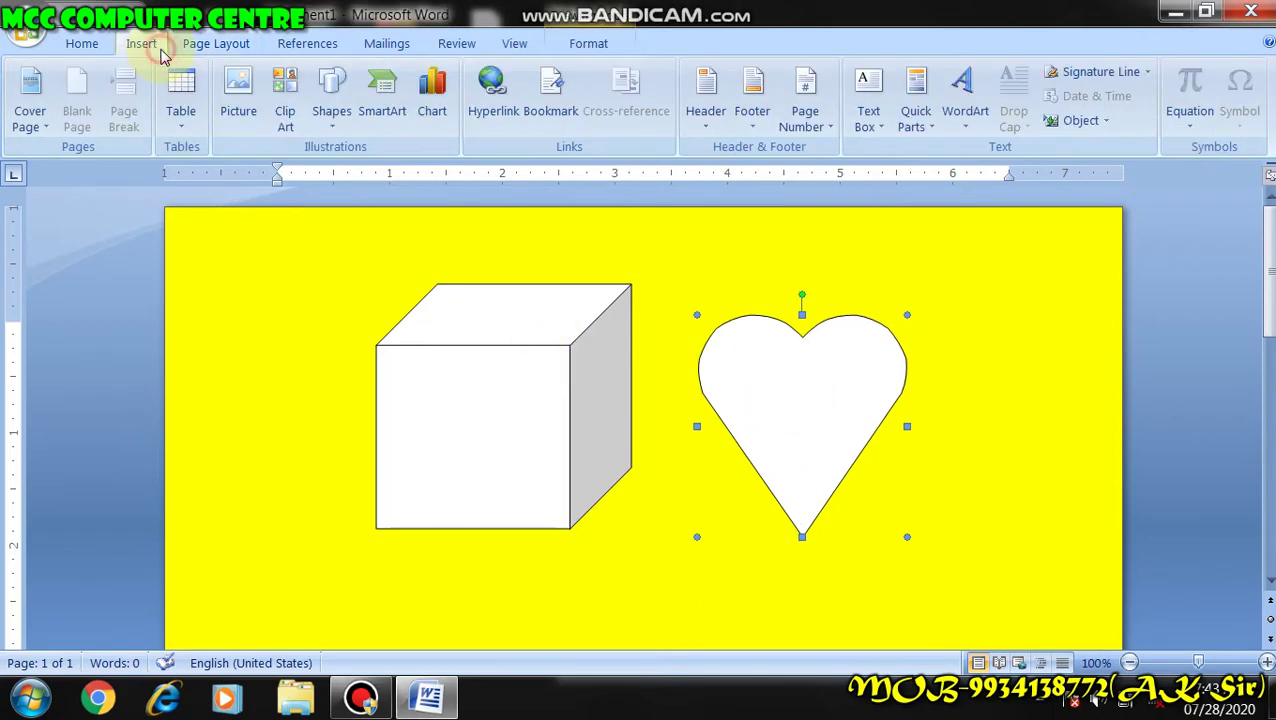
Fill the heart with a custom peach color, RGB 252, 197, 156, at 0 % transparency
{"action": "left_click", "coordinate": [588, 47]}
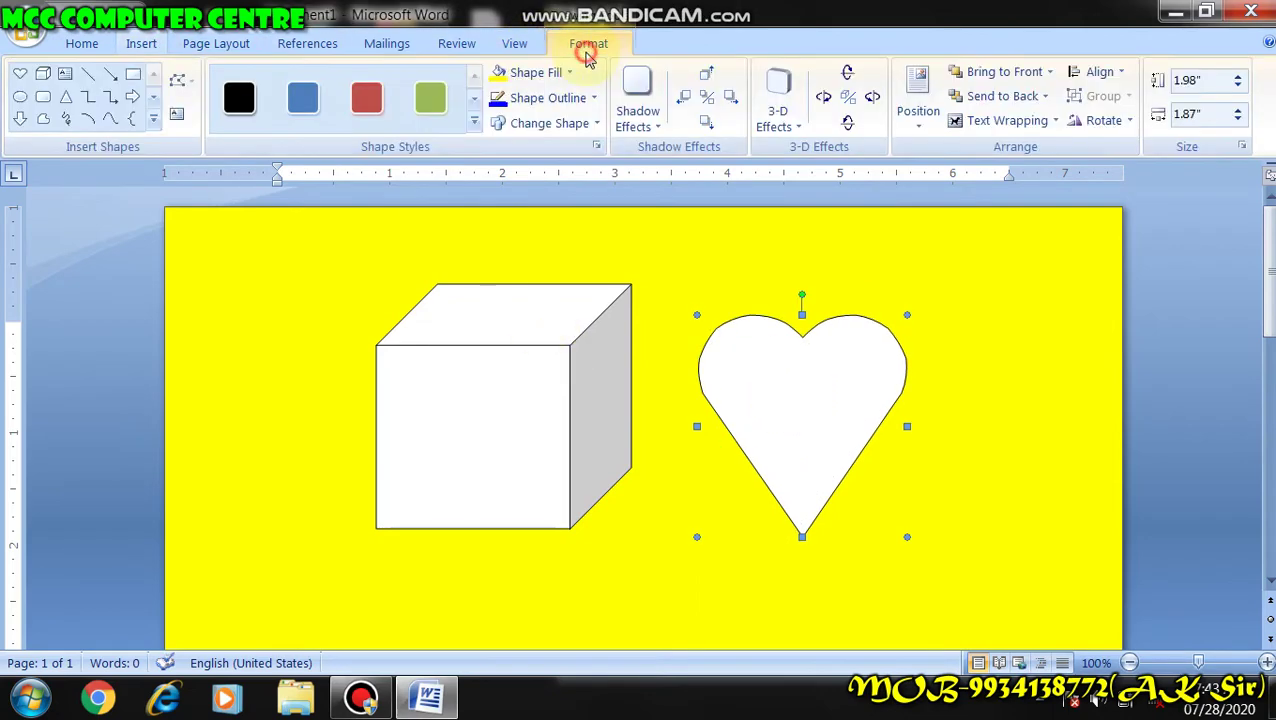
{"action": "left_click", "coordinate": [532, 73]}
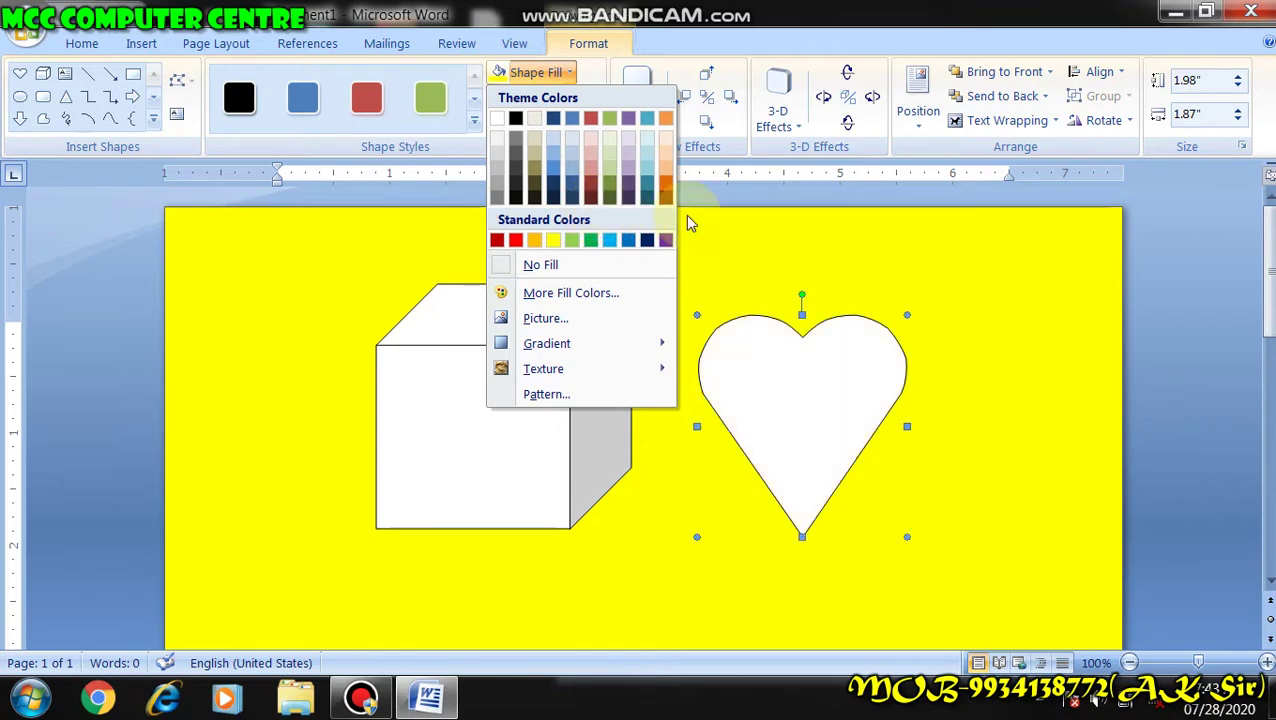
{"action": "left_click", "coordinate": [756, 222]}
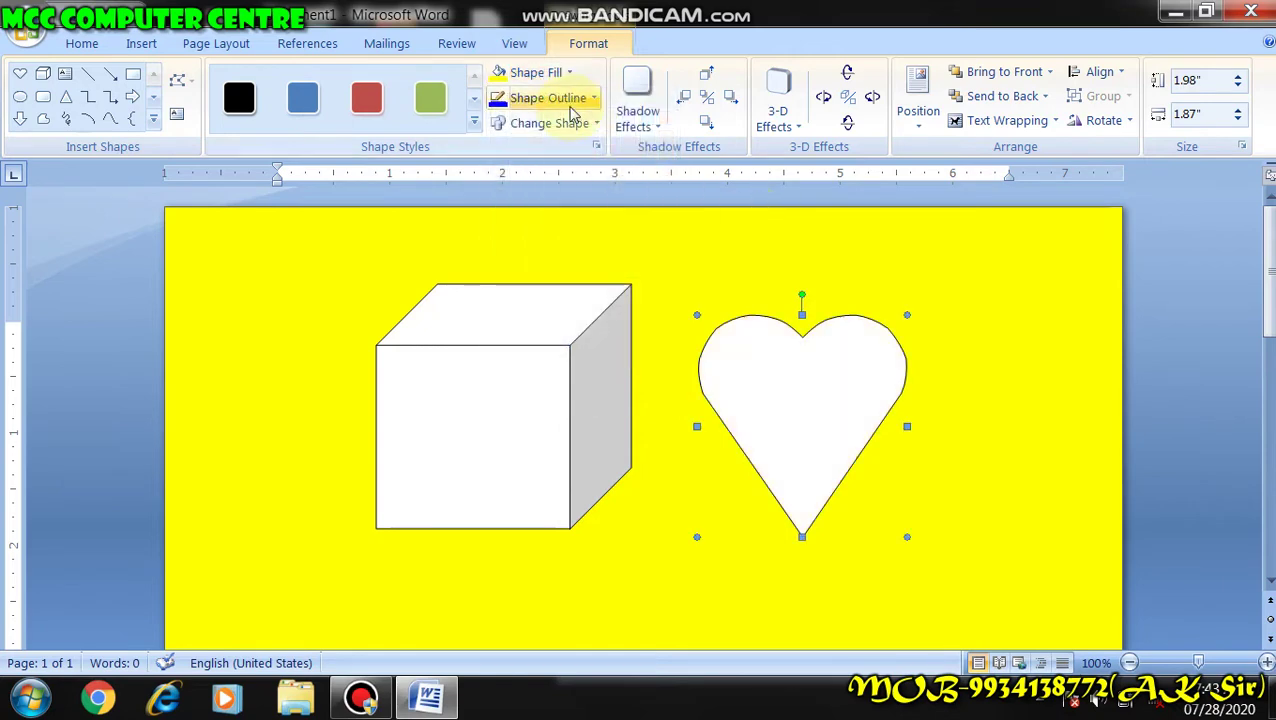
{"action": "left_click", "coordinate": [555, 74]}
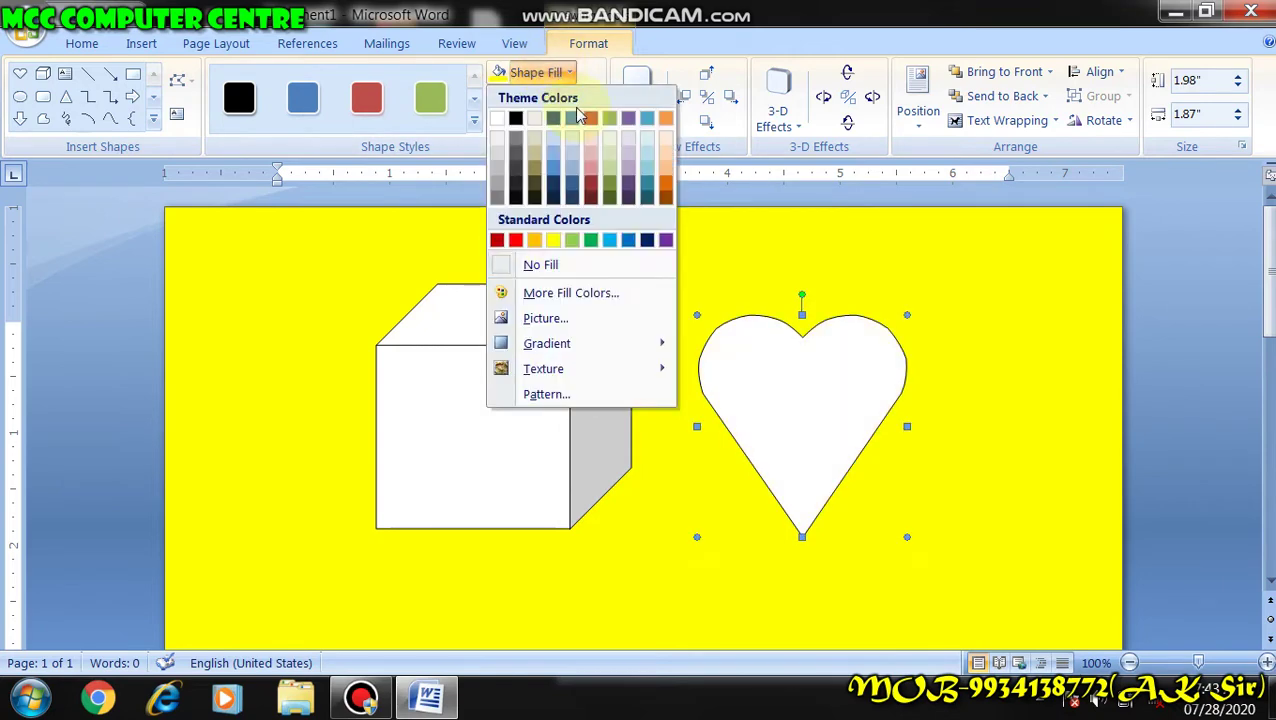
{"action": "left_click", "coordinate": [585, 292]}
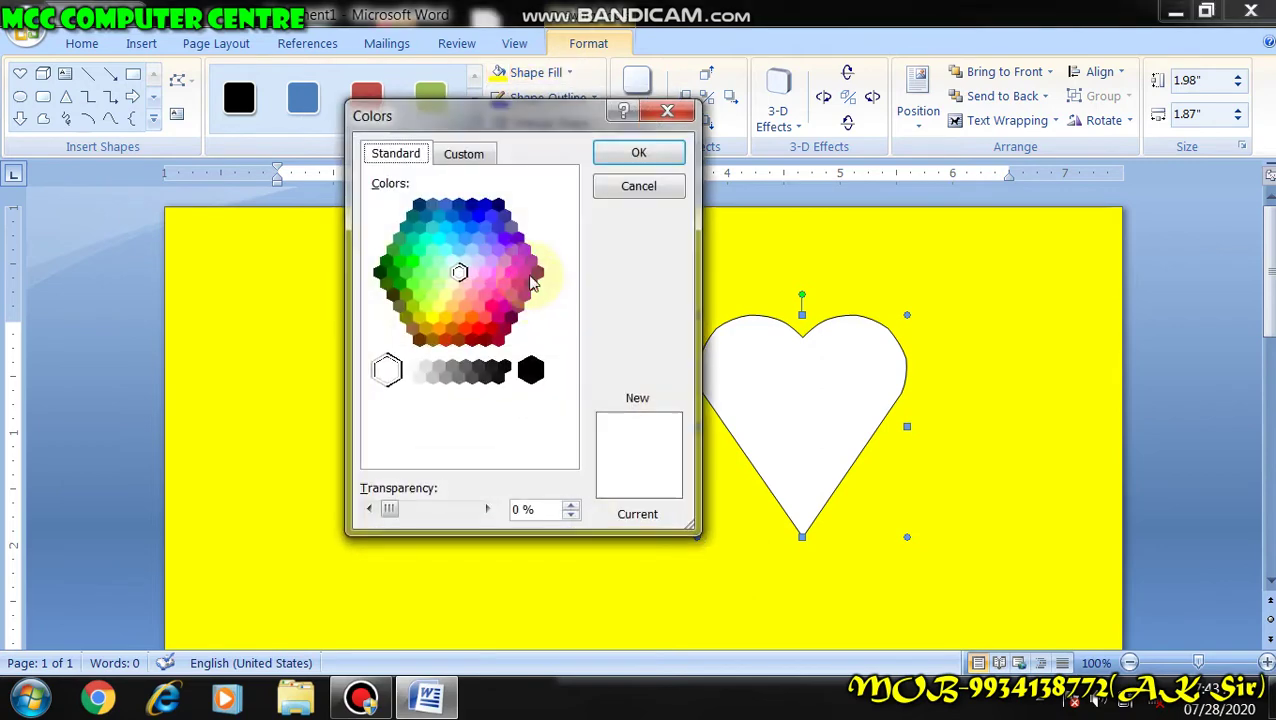
{"action": "left_click", "coordinate": [441, 256]}
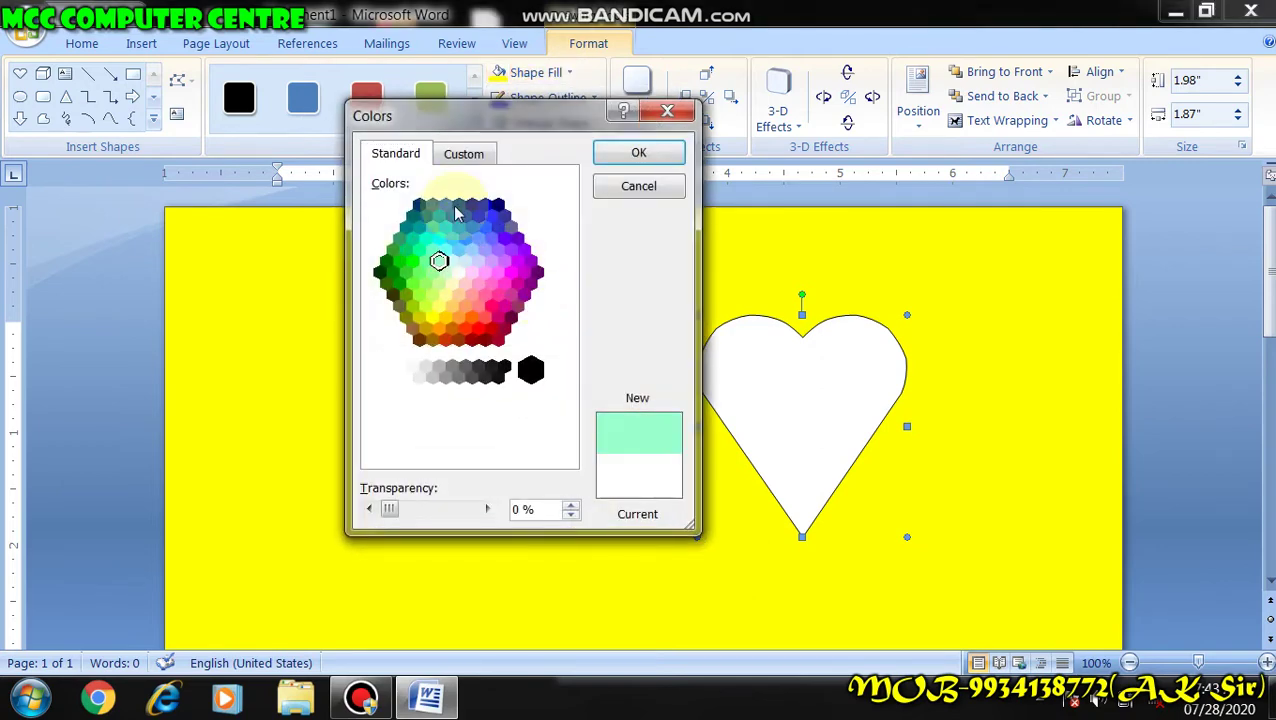
{"action": "left_click", "coordinate": [476, 158]}
{"action": "left_click_drag", "start_coordinate": [430, 245], "coordinate": [383, 205]}
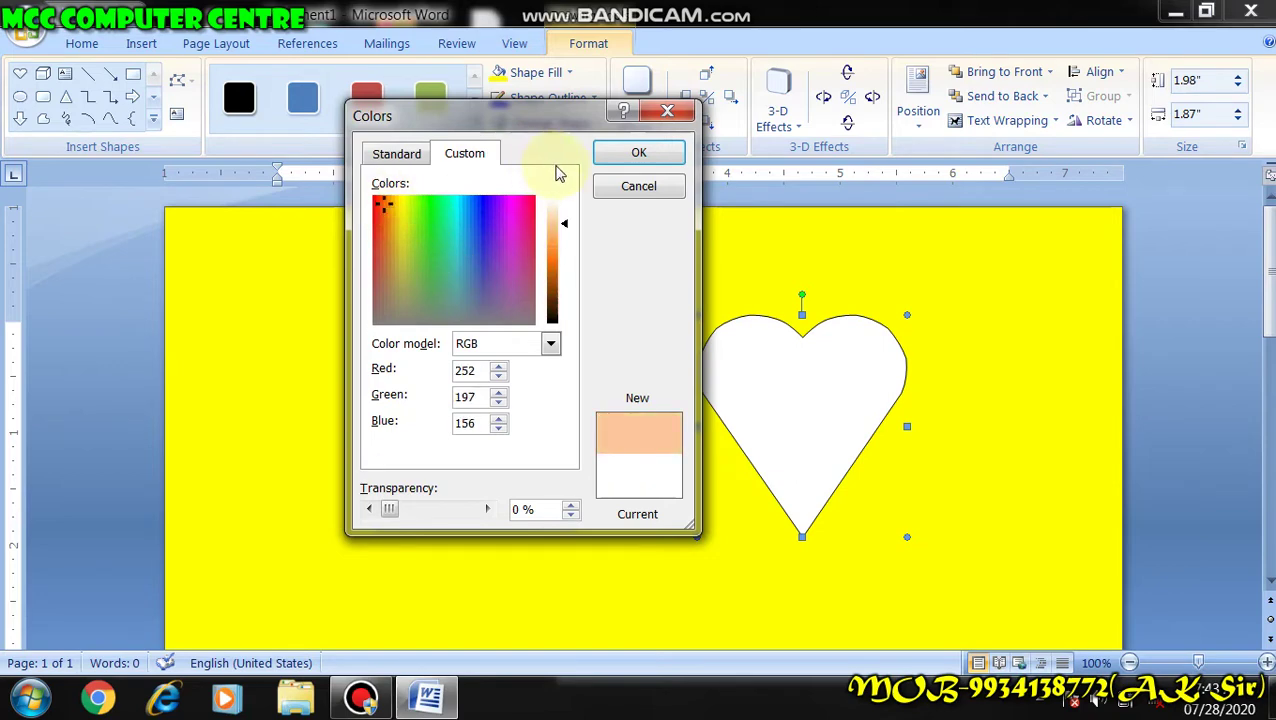
{"action": "left_click", "coordinate": [630, 154]}
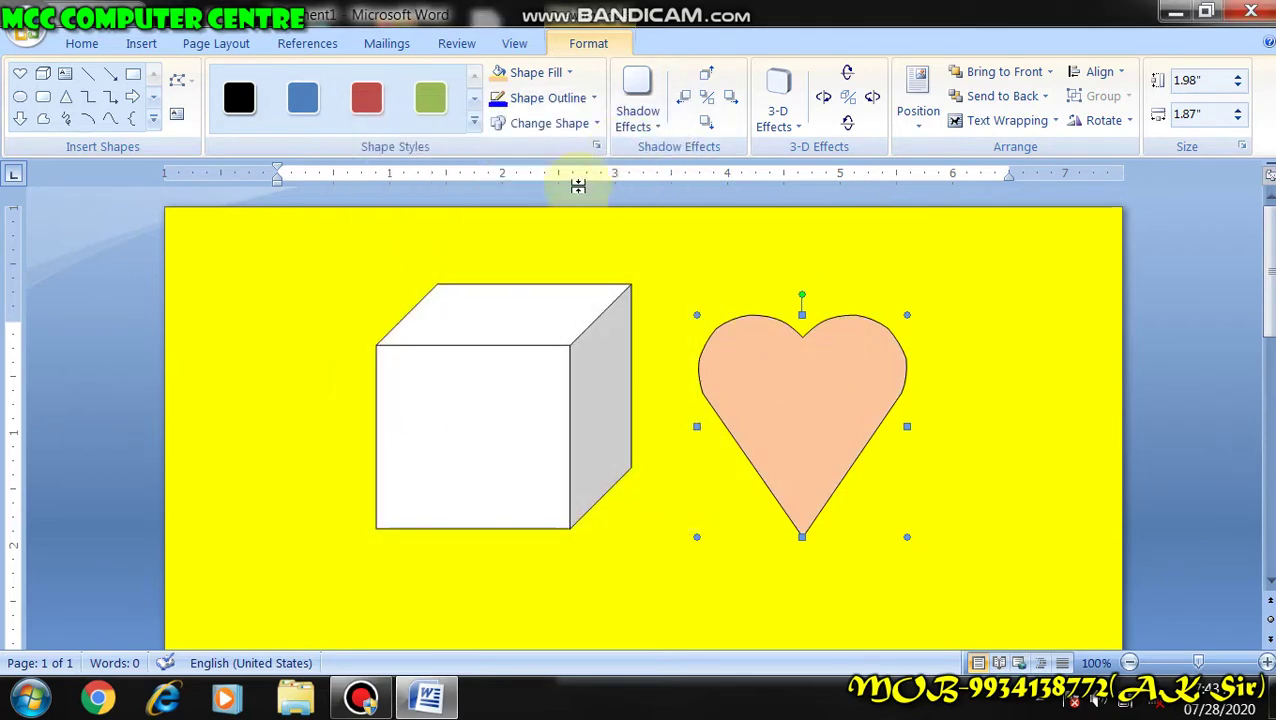
Fill the heart with the Tulips picture from the Sample Pictures folder
{"action": "left_click", "coordinate": [533, 73]}
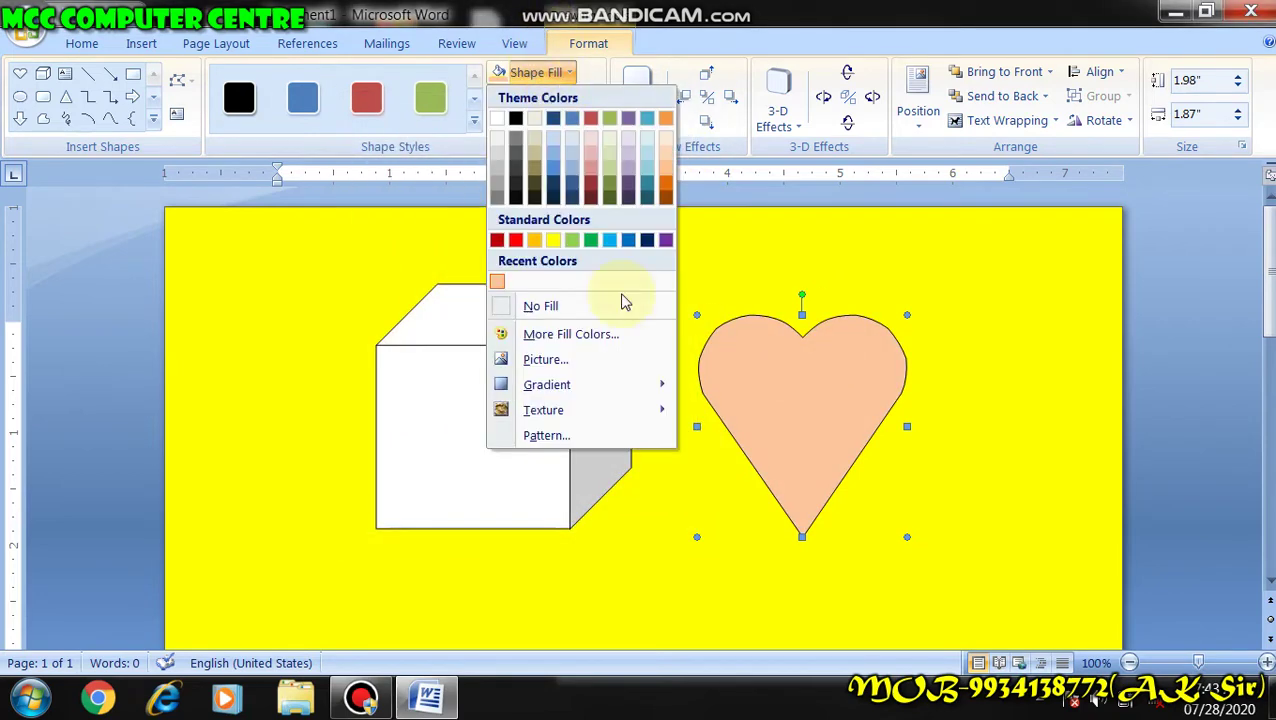
{"action": "left_click", "coordinate": [576, 362]}
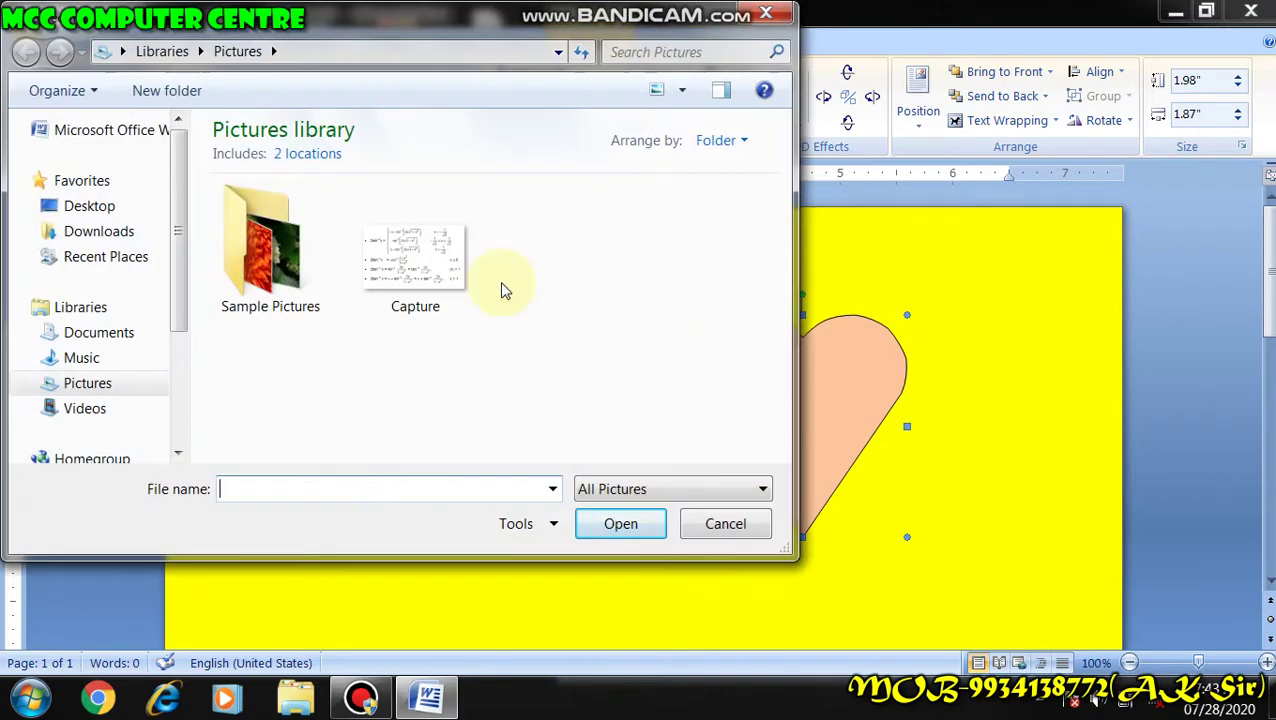
{"action": "double_click", "coordinate": [280, 270]}
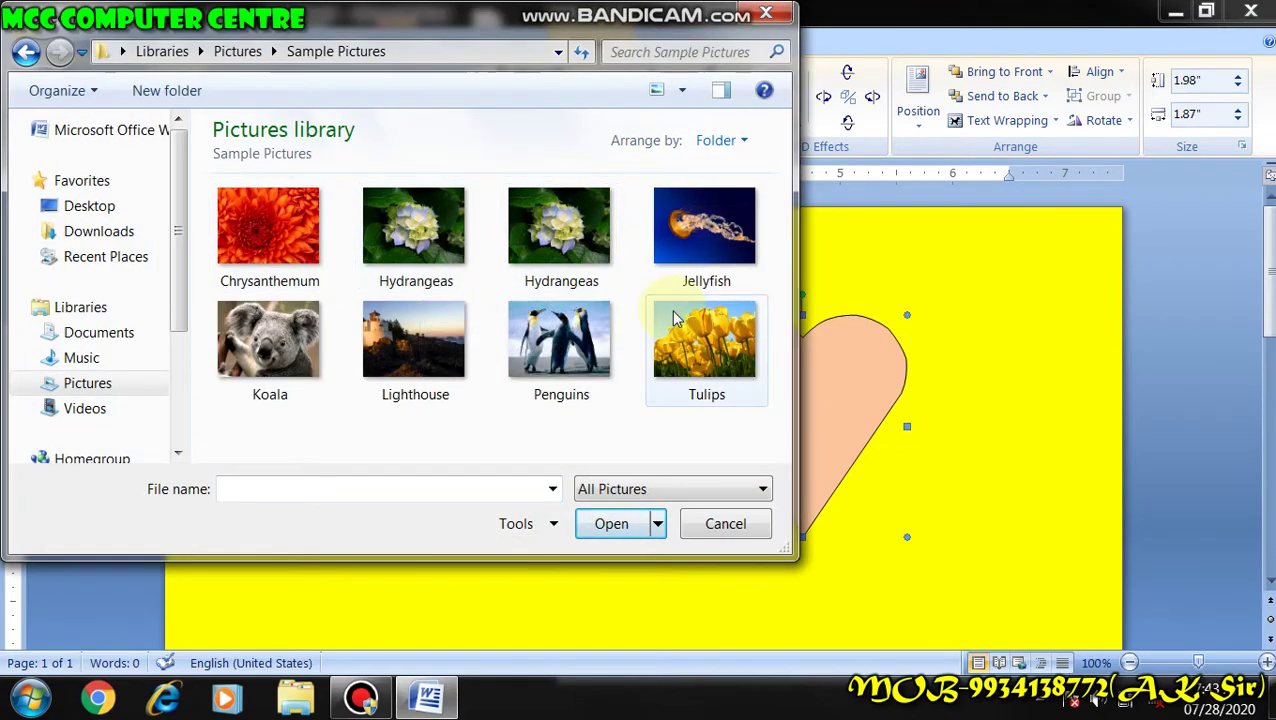
{"action": "left_click", "coordinate": [676, 318]}
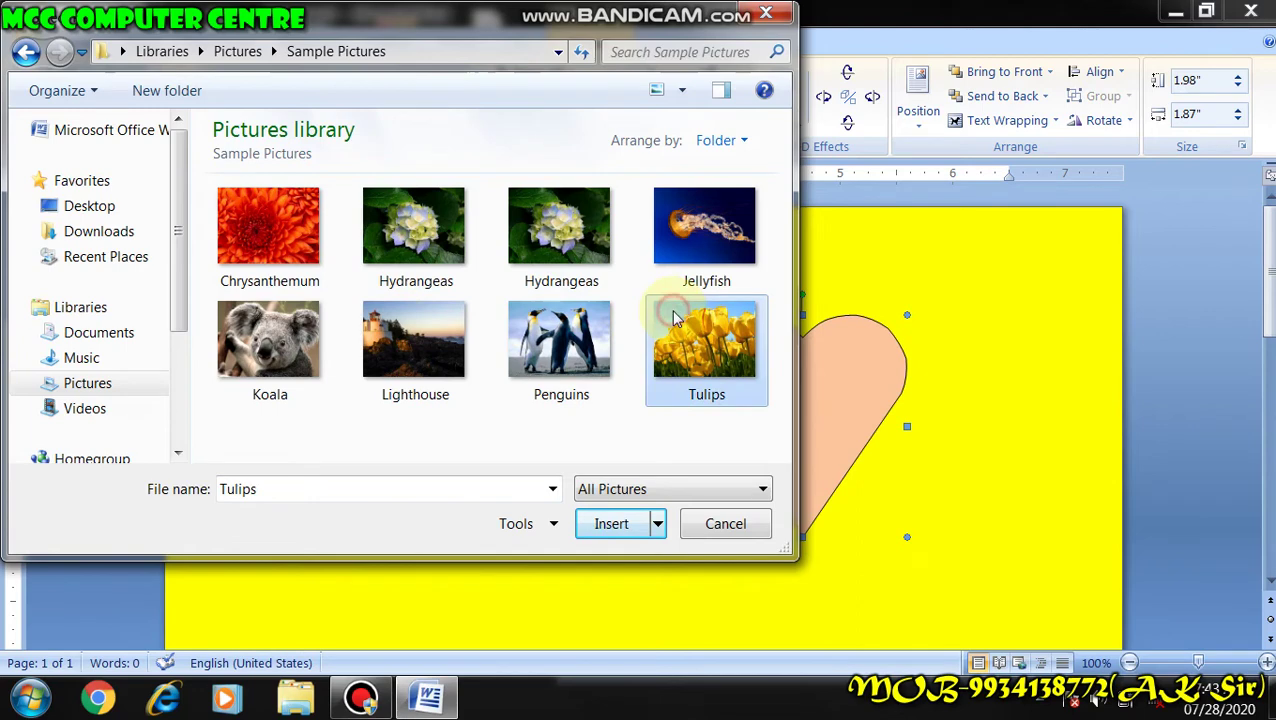
{"action": "left_click", "coordinate": [612, 523]}
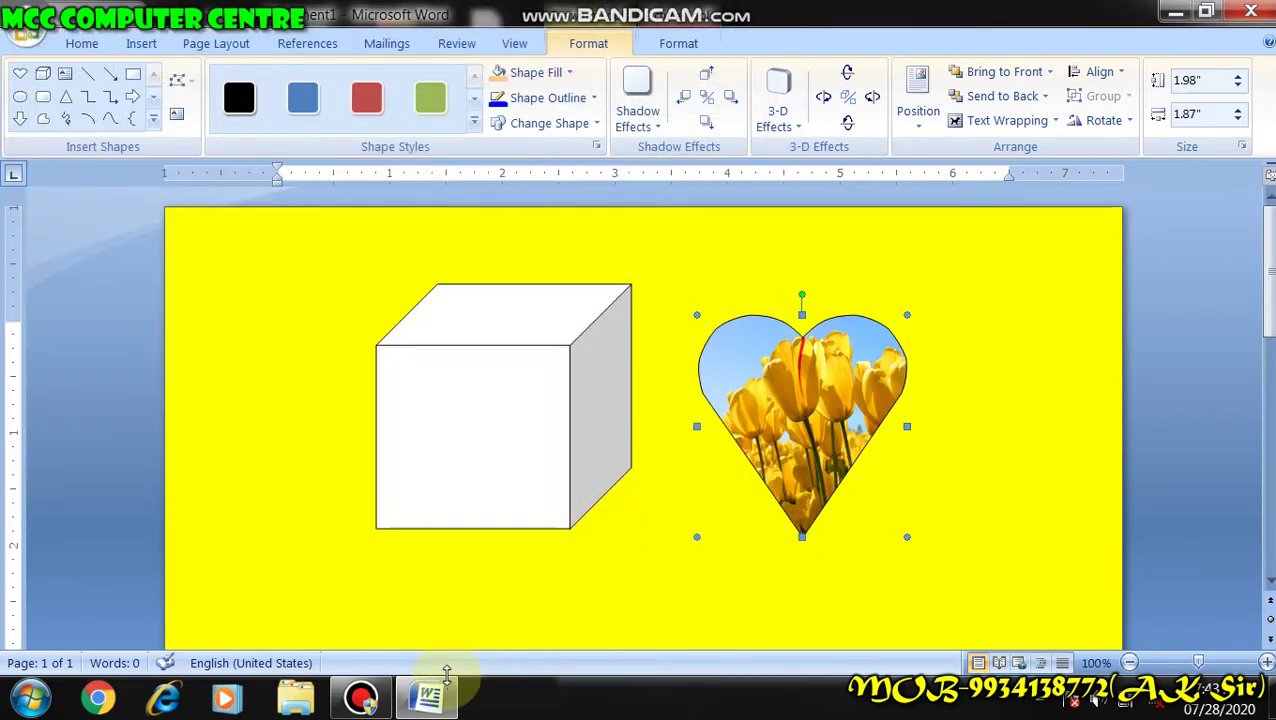
{"action": "mouse_move", "coordinate": [425, 700]}
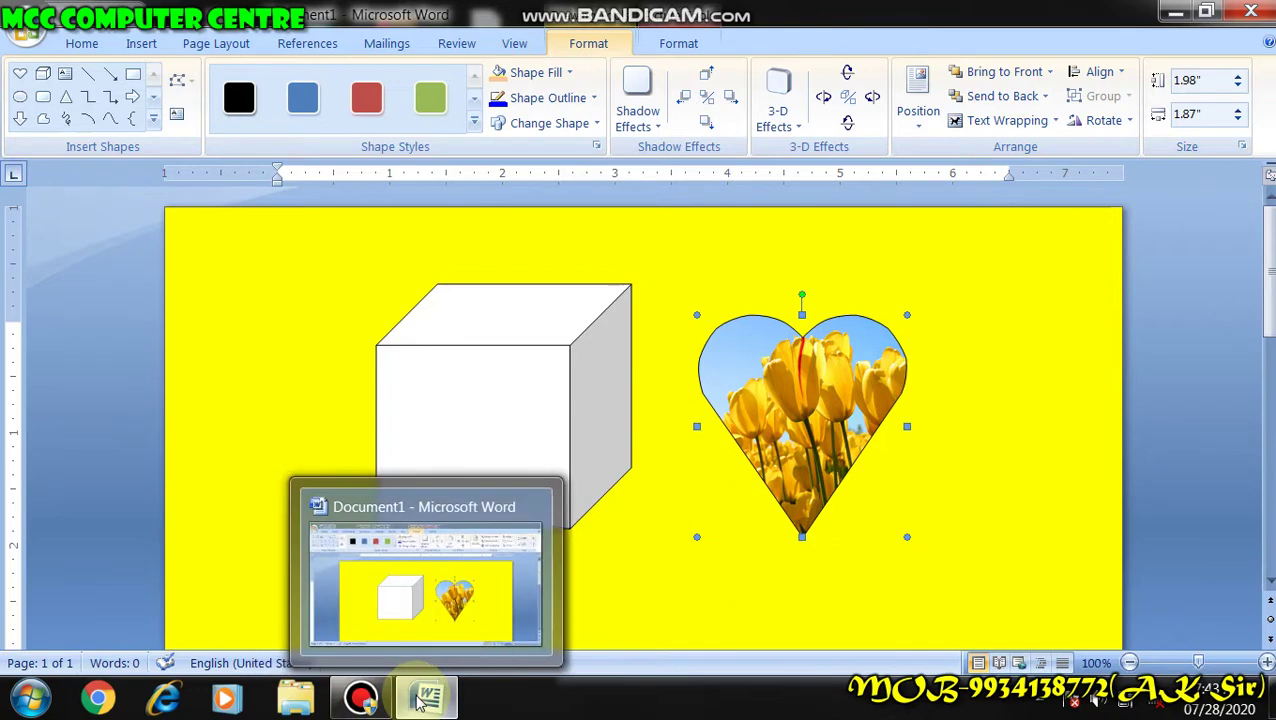
{"action": "left_click", "coordinate": [361, 698]}
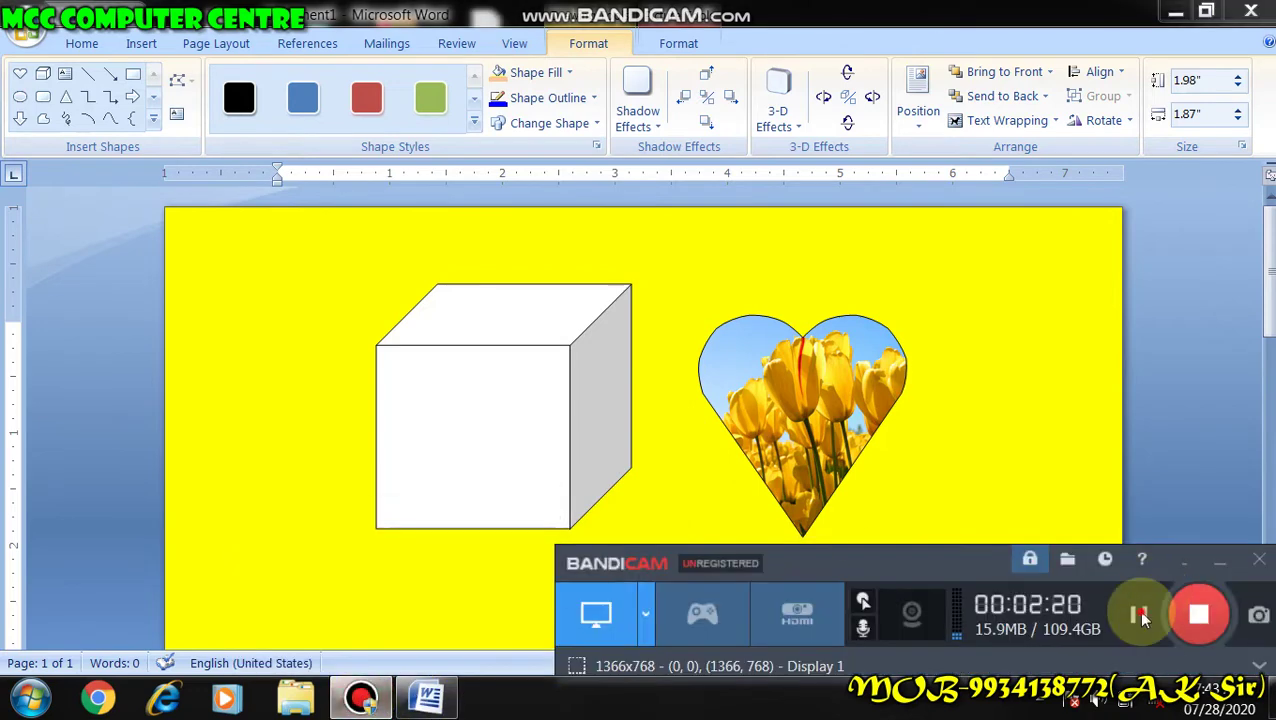
{"action": "left_click", "coordinate": [1010, 415]}
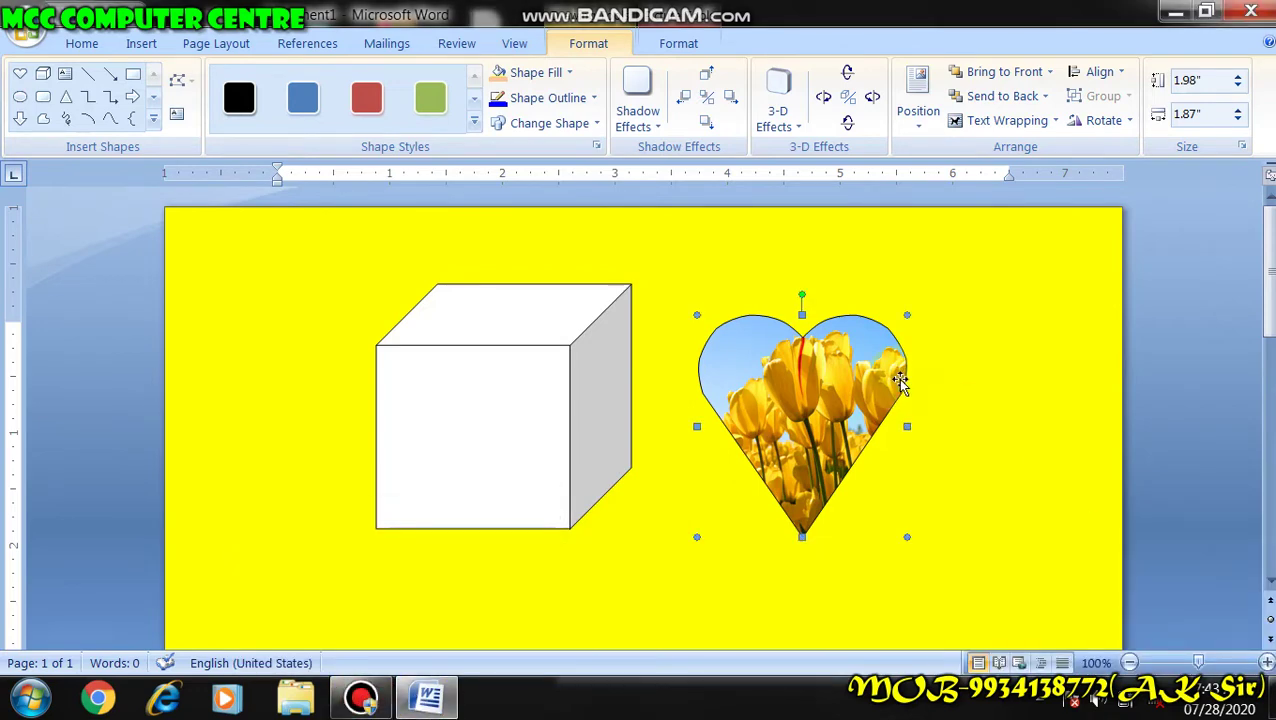
Fill the heart with the Penguins picture from the Sample Pictures folder
{"action": "left_click", "coordinate": [566, 78]}
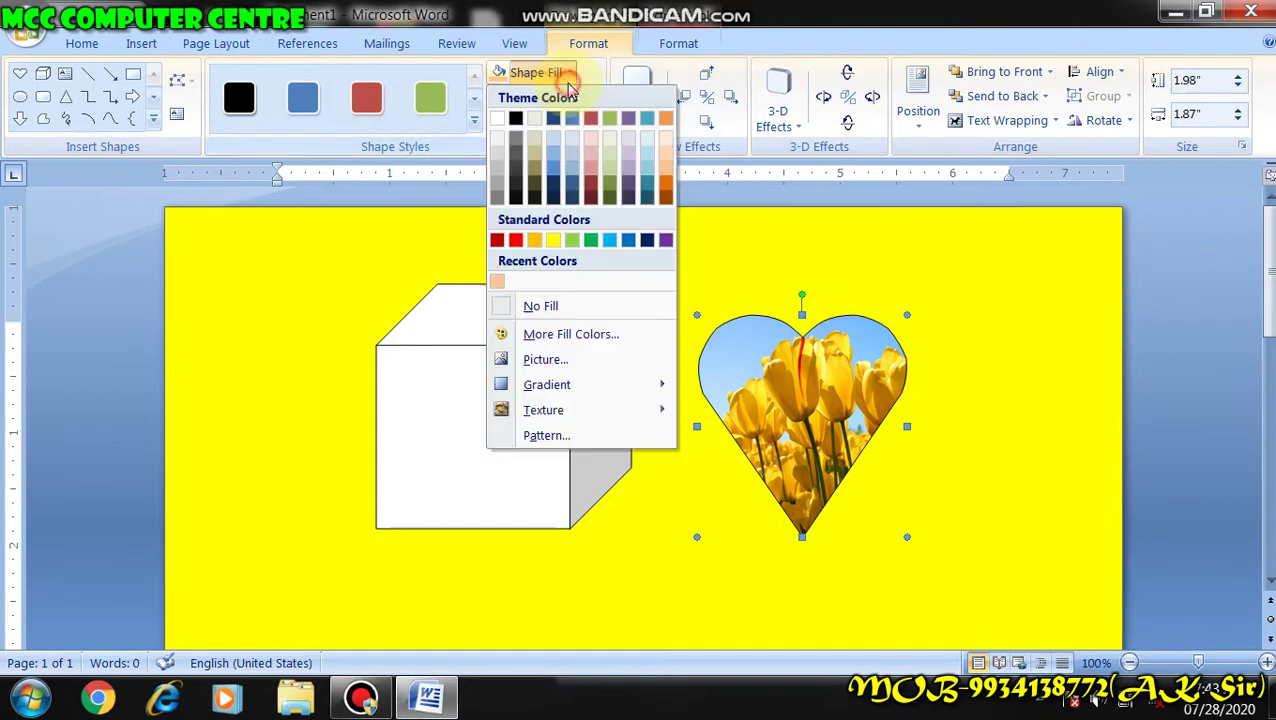
{"action": "left_click", "coordinate": [566, 360]}
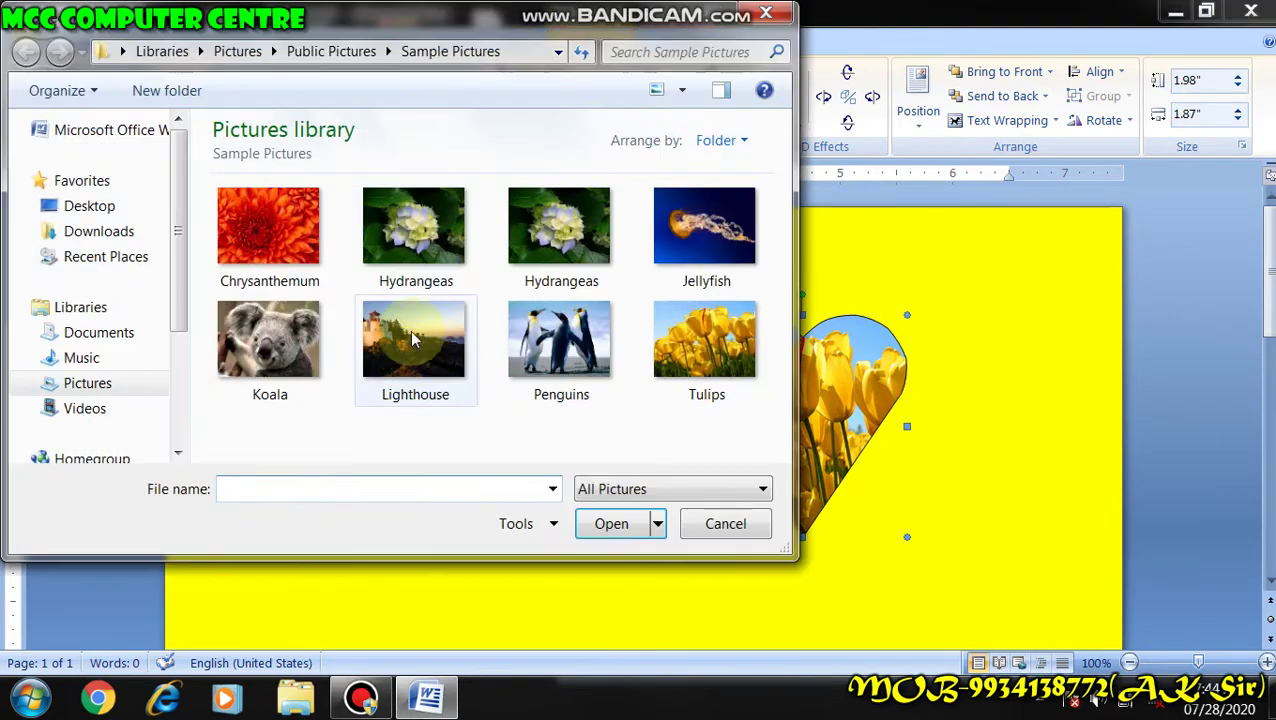
{"action": "left_click", "coordinate": [547, 327]}
{"action": "left_click", "coordinate": [608, 522]}
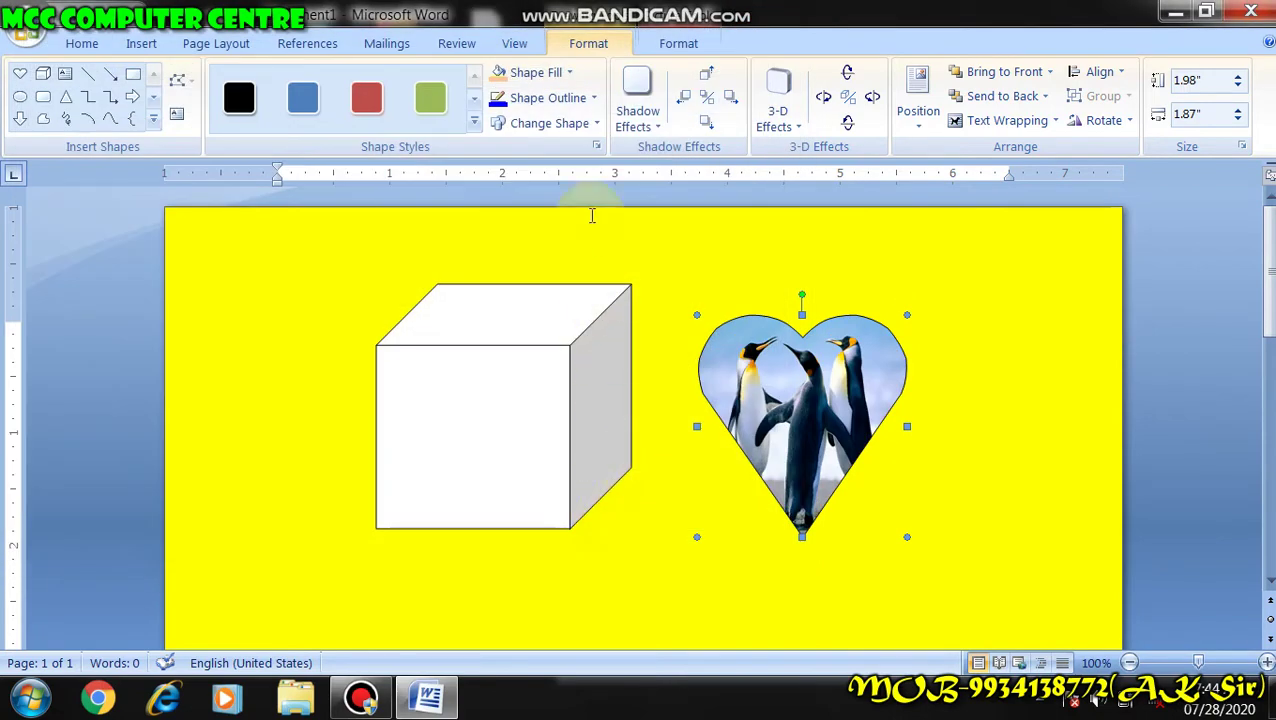
Dismiss the antivirus notification and fill the heart with the from-center gradient in the Light Variations
{"action": "left_click", "coordinate": [527, 73]}
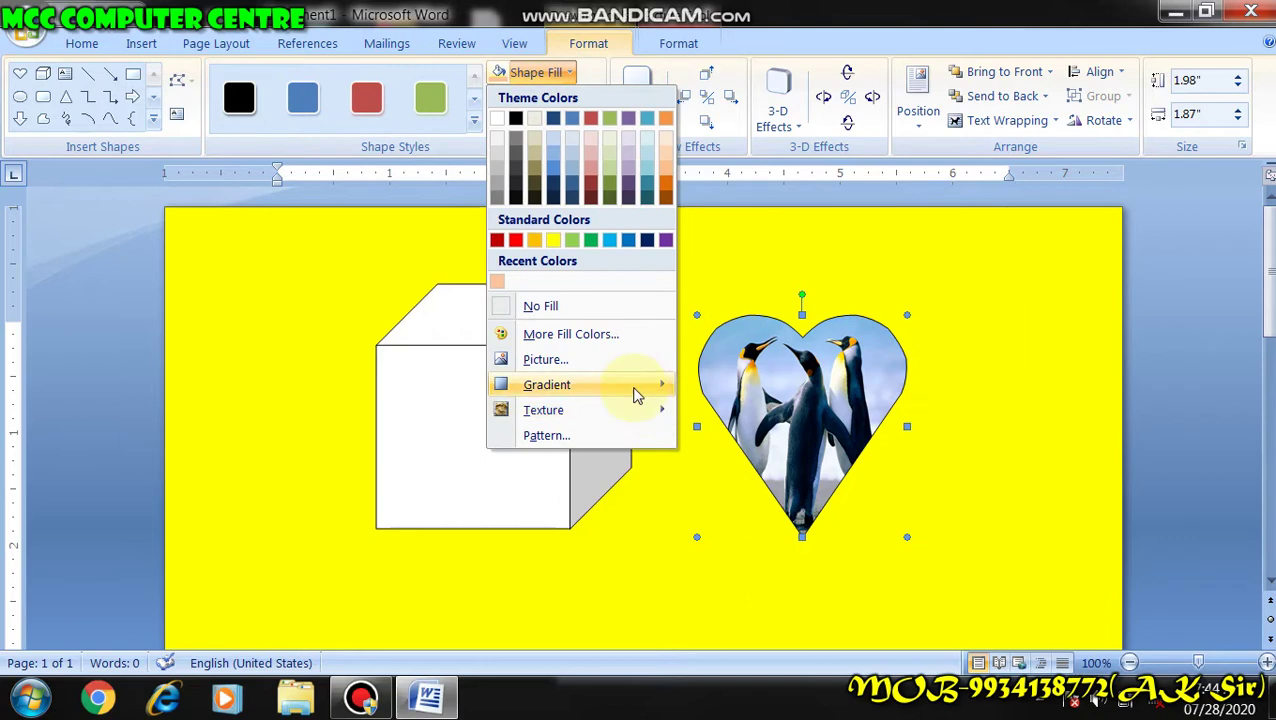
{"action": "mouse_move", "coordinate": [636, 395]}
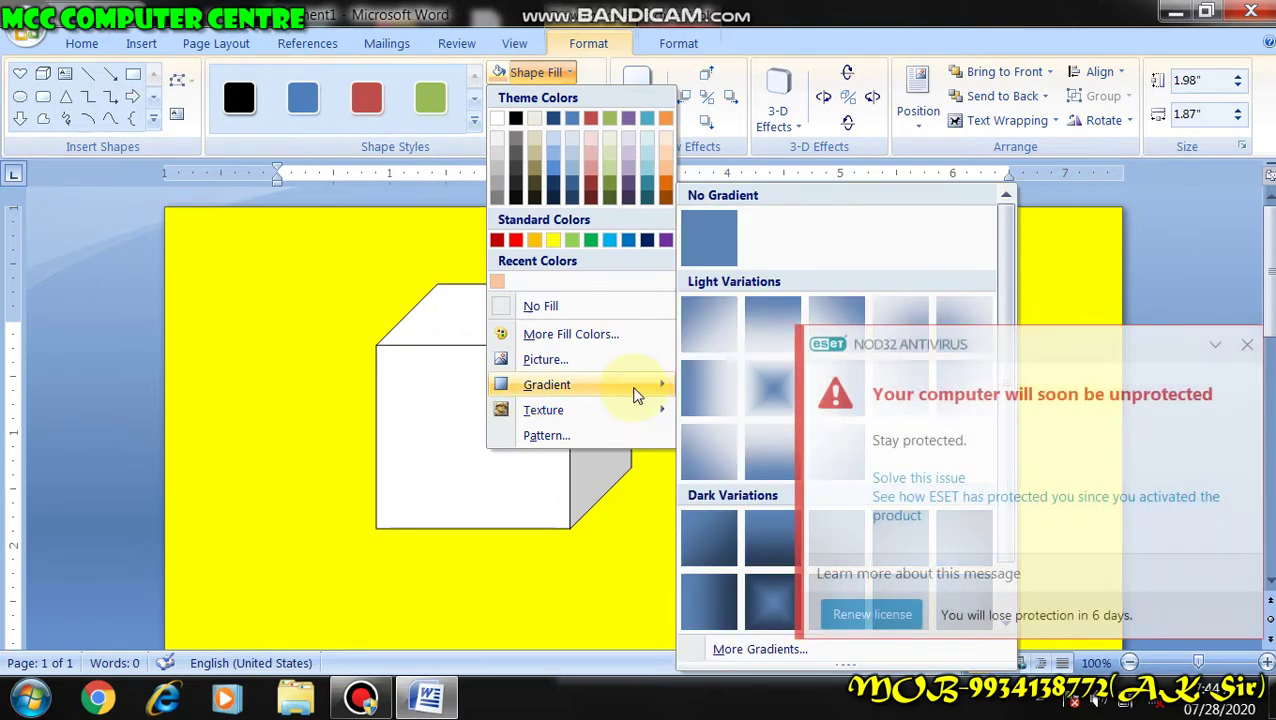
{"action": "left_click", "coordinate": [1247, 346]}
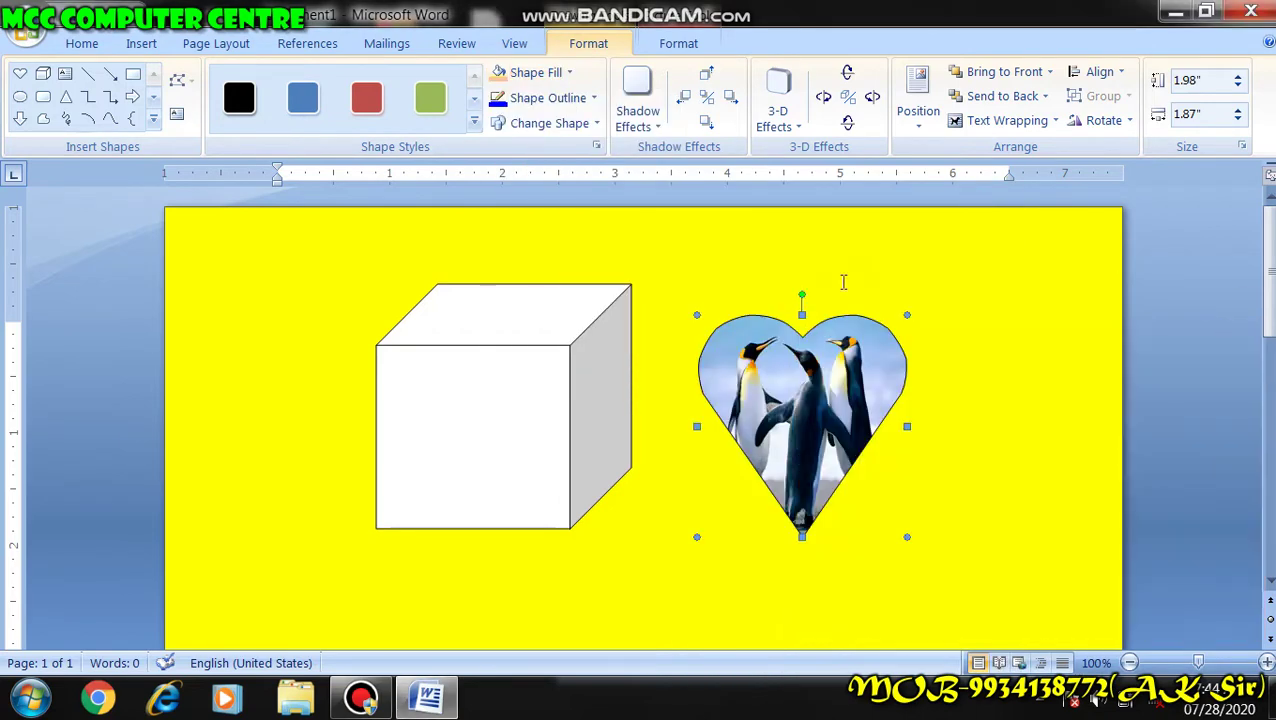
{"action": "left_click", "coordinate": [545, 73]}
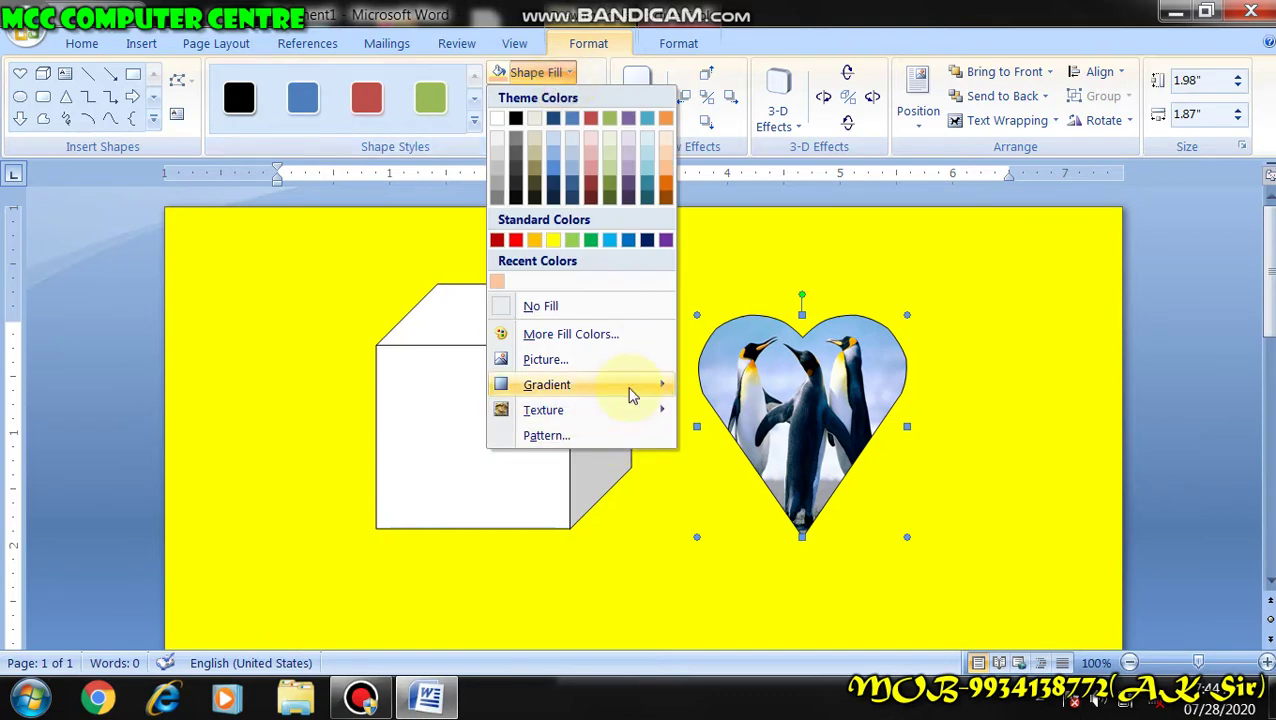
{"action": "mouse_move", "coordinate": [648, 393]}
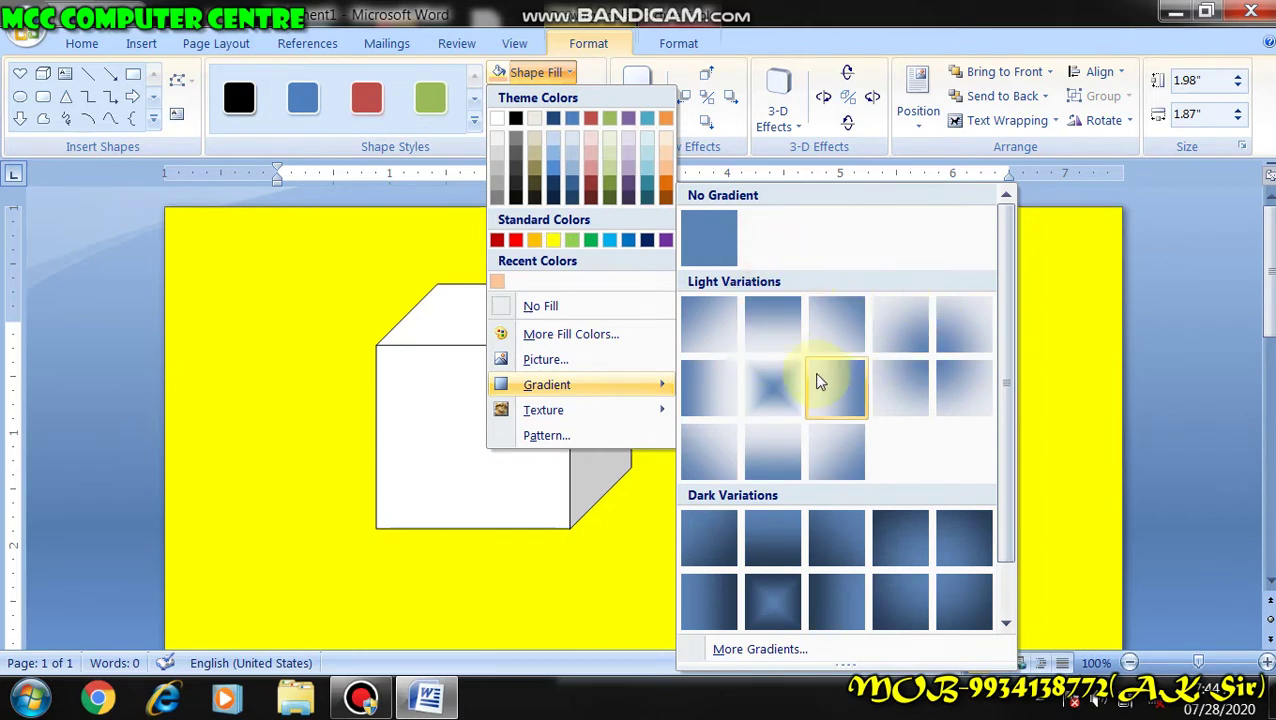
{"action": "left_click", "coordinate": [773, 387]}
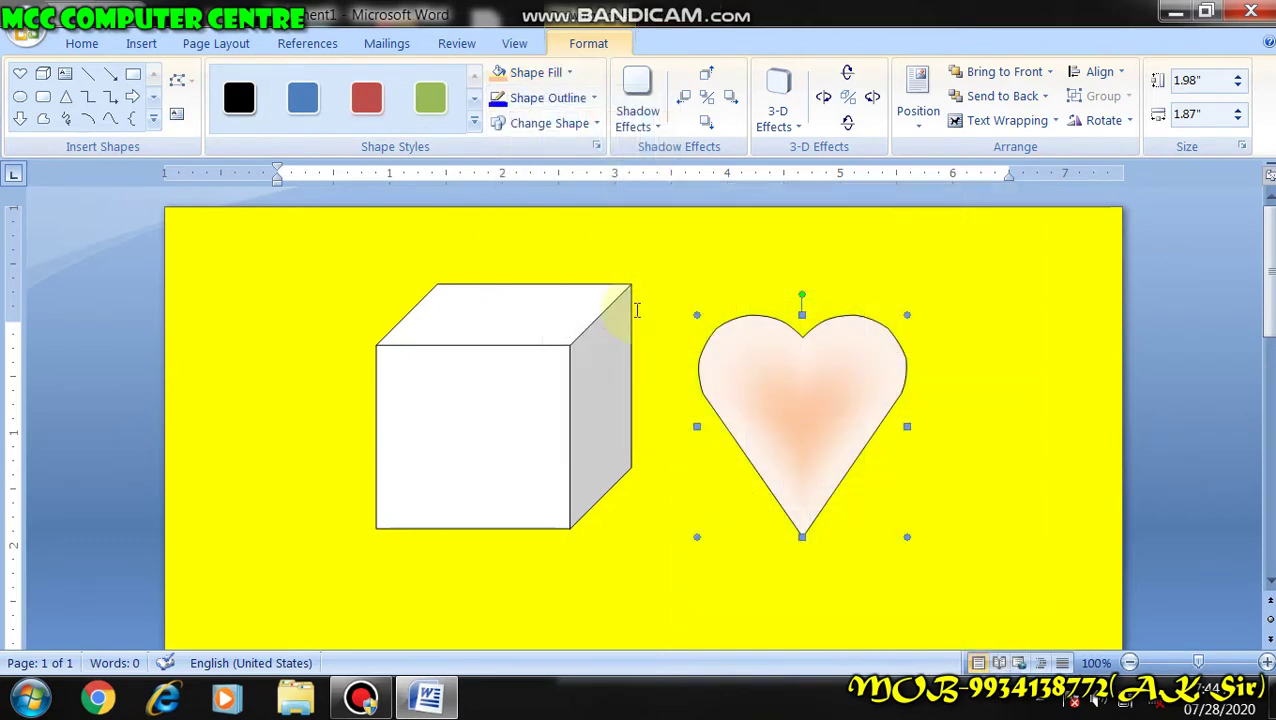
Fill the heart with a one-color, from-center gradient in standard red, using the variant with red edges and a light center
{"action": "left_click", "coordinate": [522, 74]}
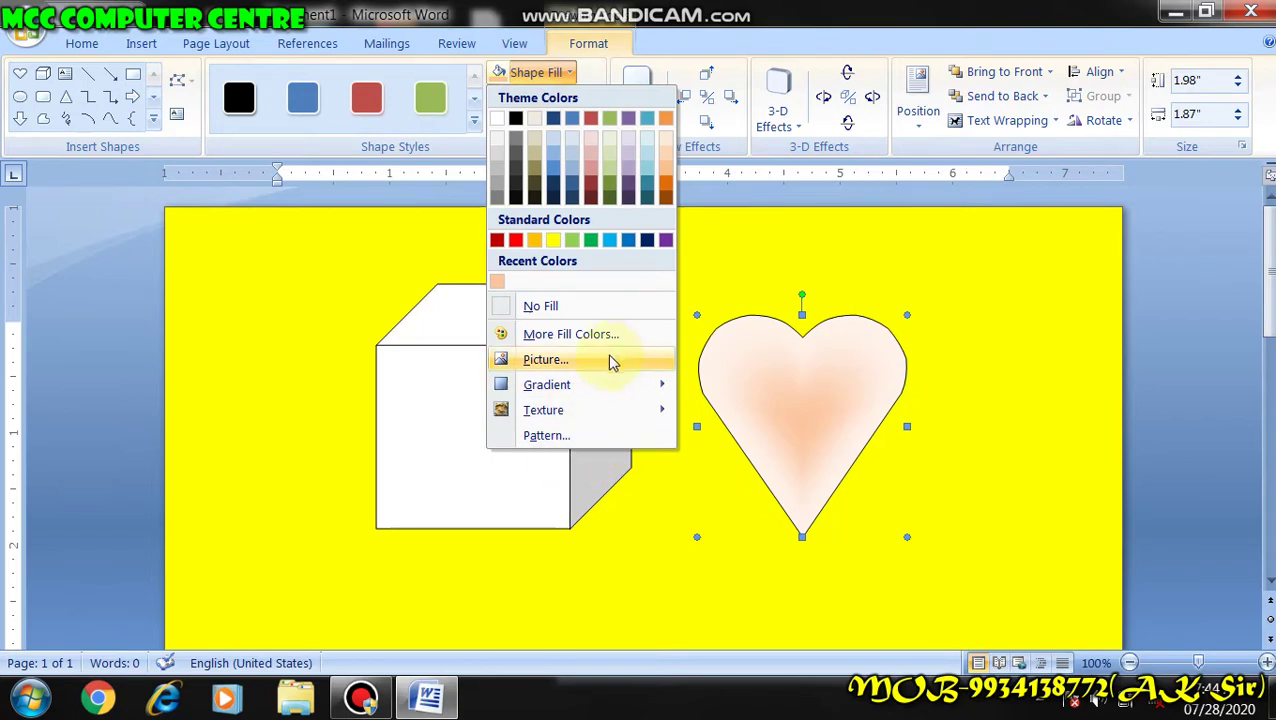
{"action": "left_click", "coordinate": [810, 650]}
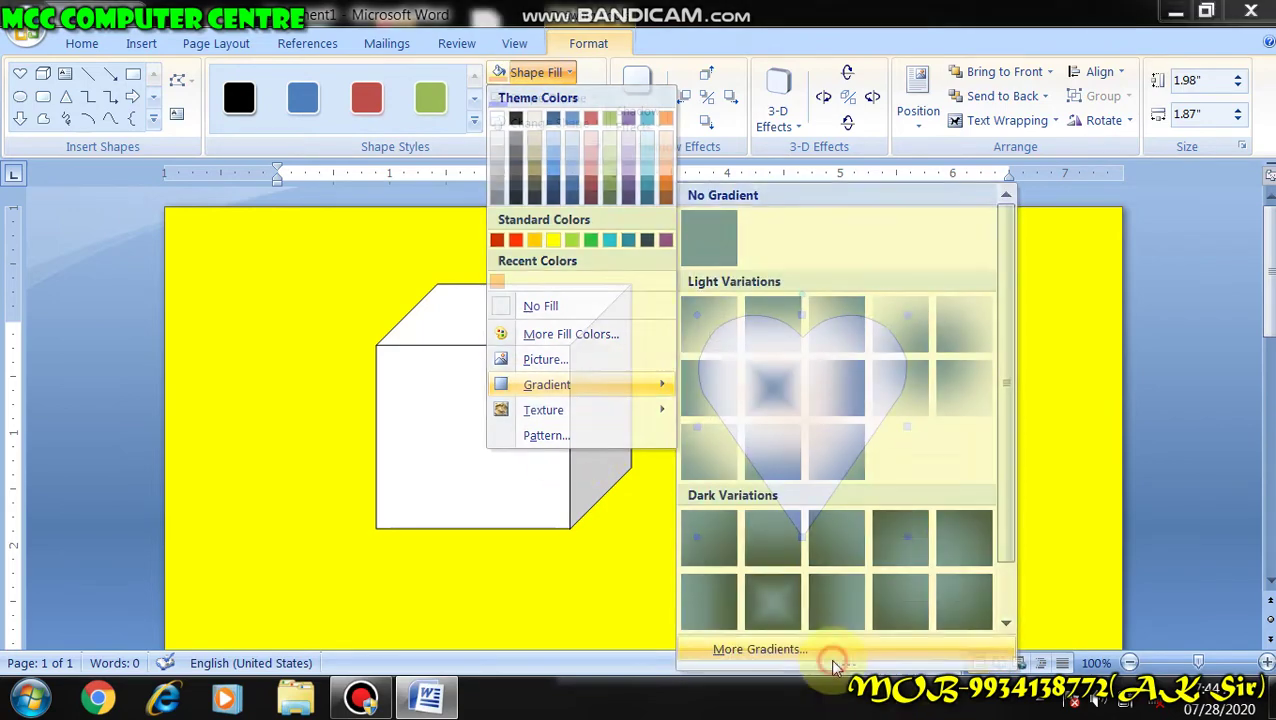
{"action": "left_click_drag", "start_coordinate": [855, 55], "coordinate": [305, 63]}
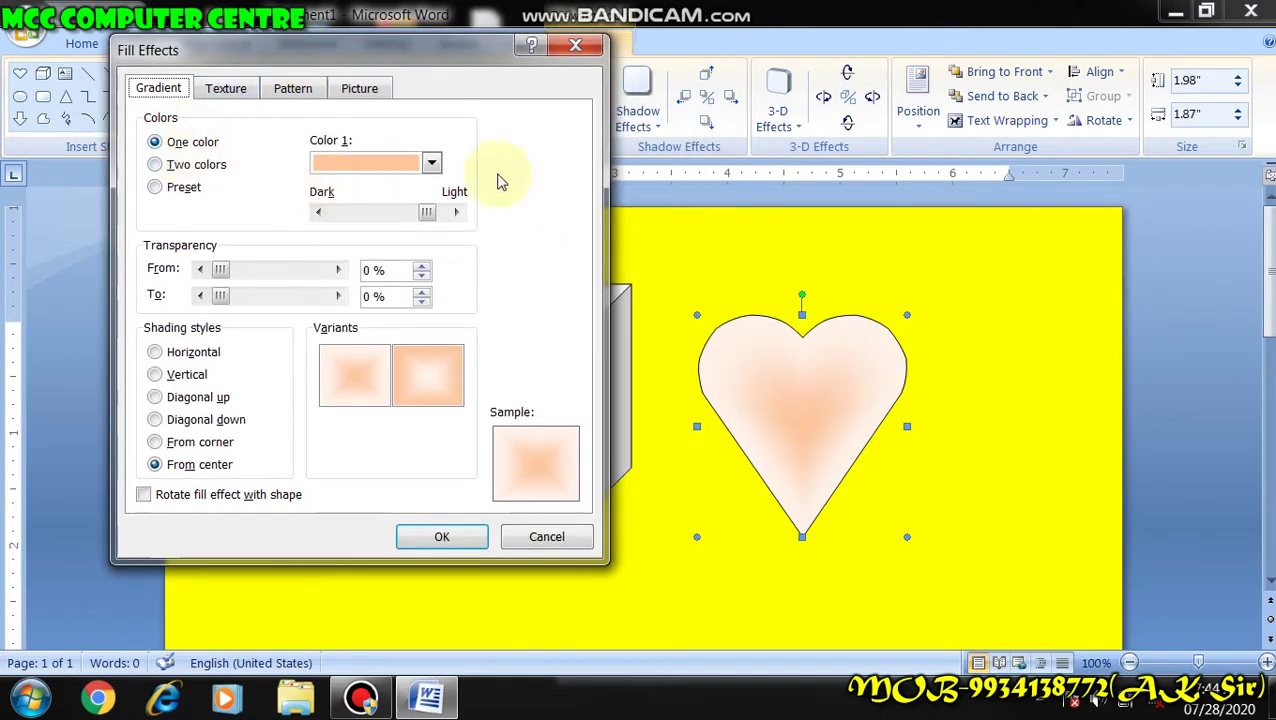
{"action": "left_click", "coordinate": [418, 165]}
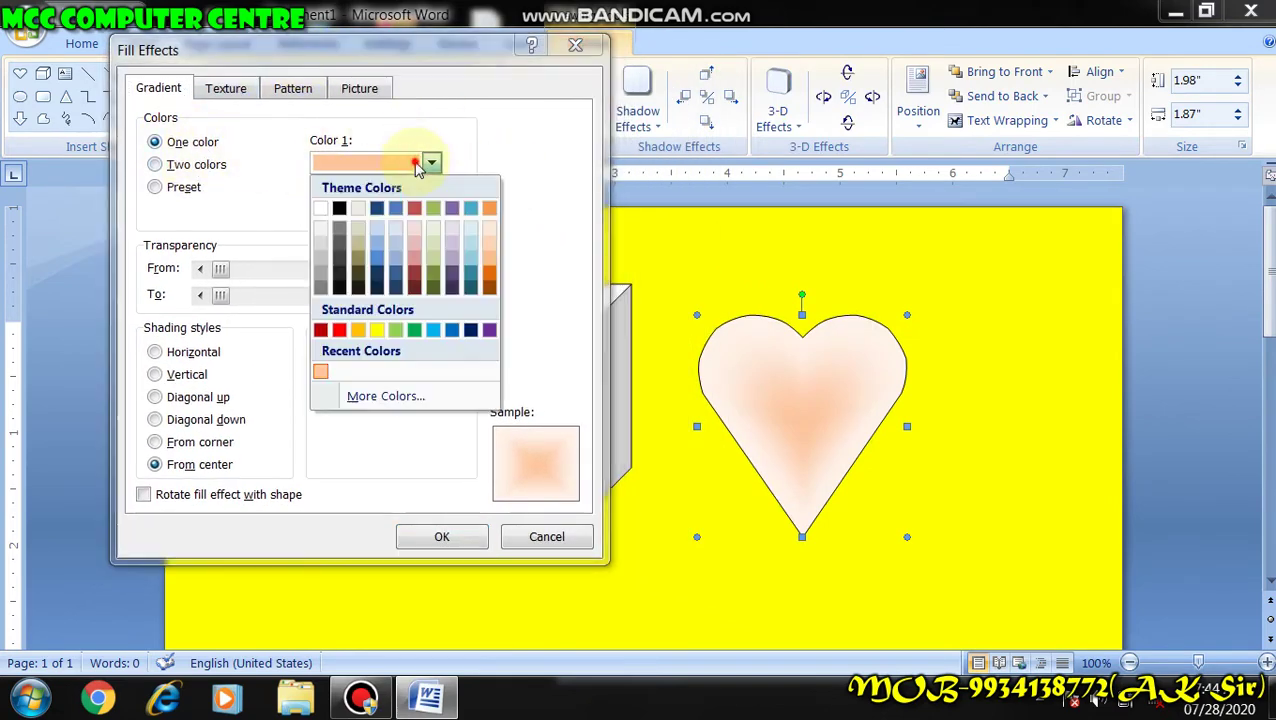
{"action": "left_click", "coordinate": [340, 331]}
{"action": "left_click", "coordinate": [458, 400]}
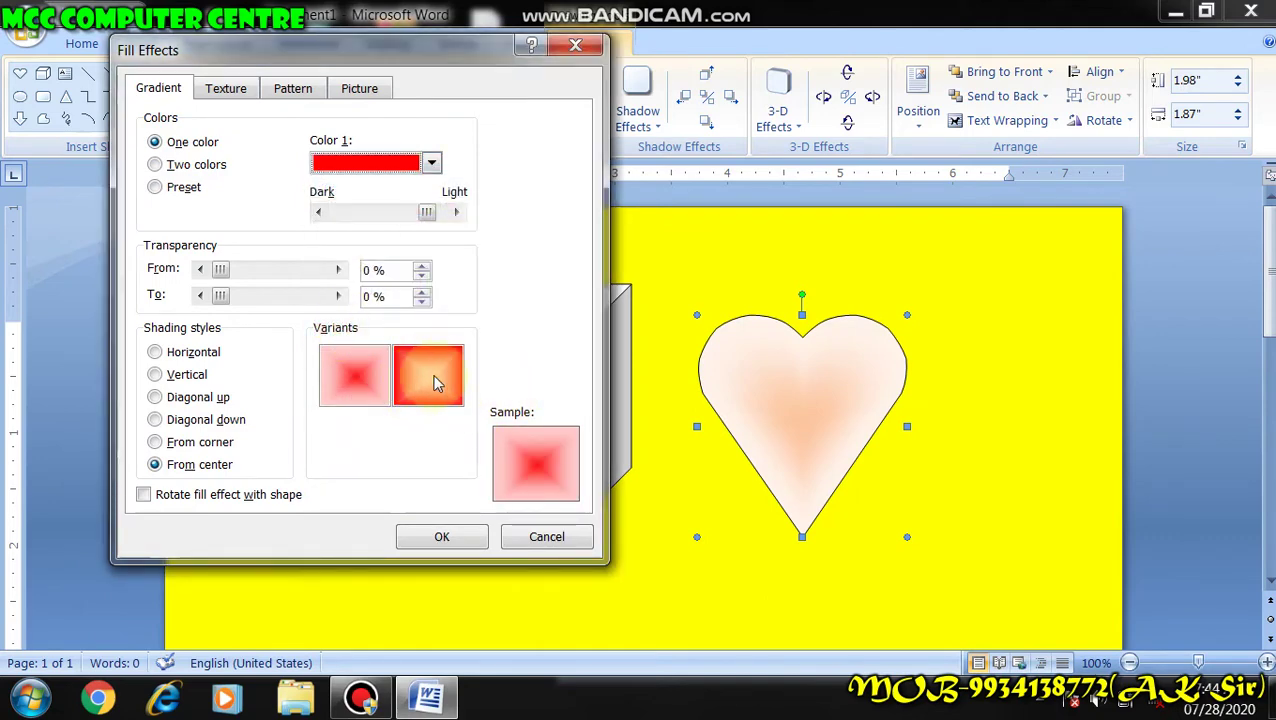
{"action": "left_click", "coordinate": [417, 388]}
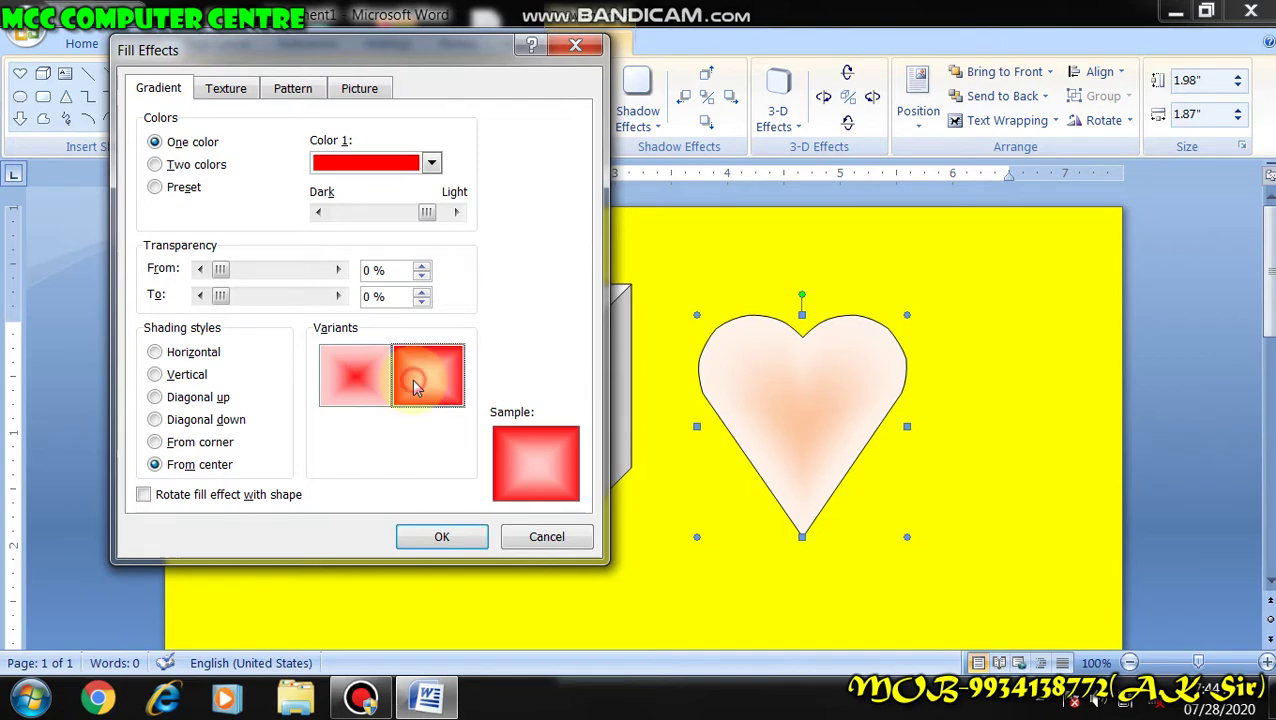
{"action": "left_click", "coordinate": [441, 533]}
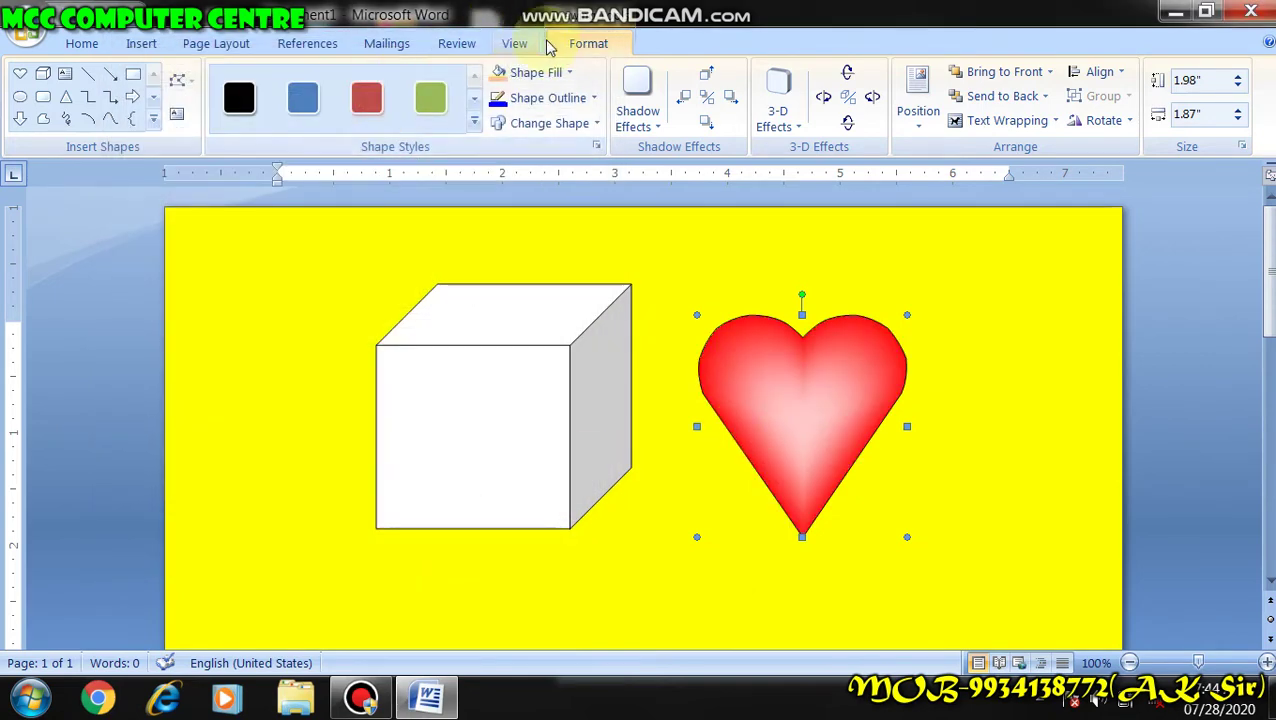
Switch the heart's gradient fill to two colors, with standard green as Color 2
{"action": "left_click", "coordinate": [530, 72]}
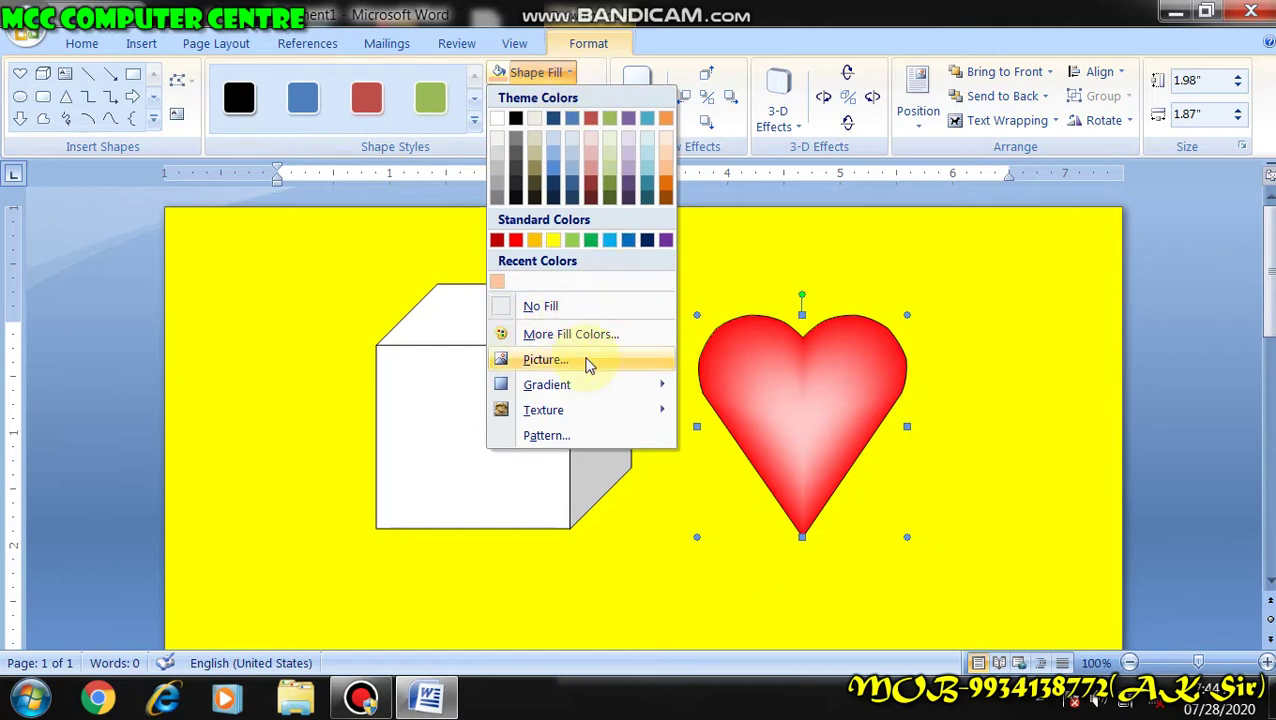
{"action": "mouse_move", "coordinate": [593, 384]}
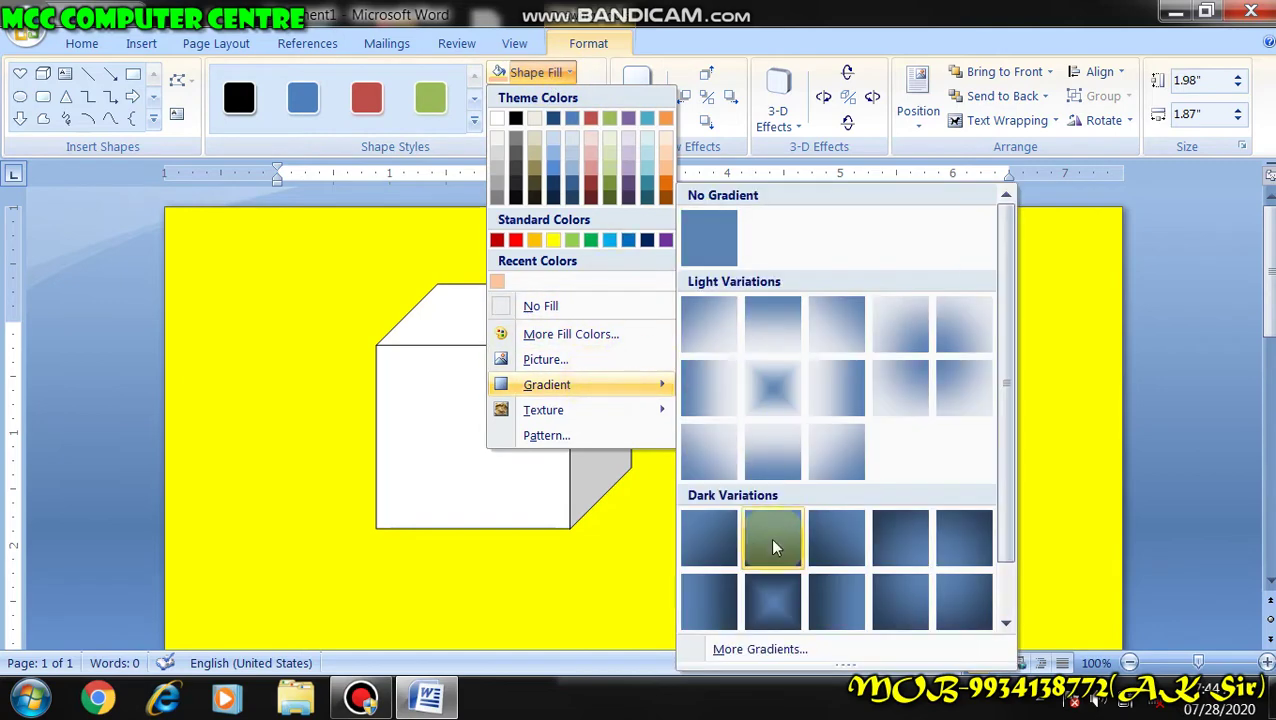
{"action": "left_click", "coordinate": [762, 649]}
{"action": "left_click", "coordinate": [224, 164]}
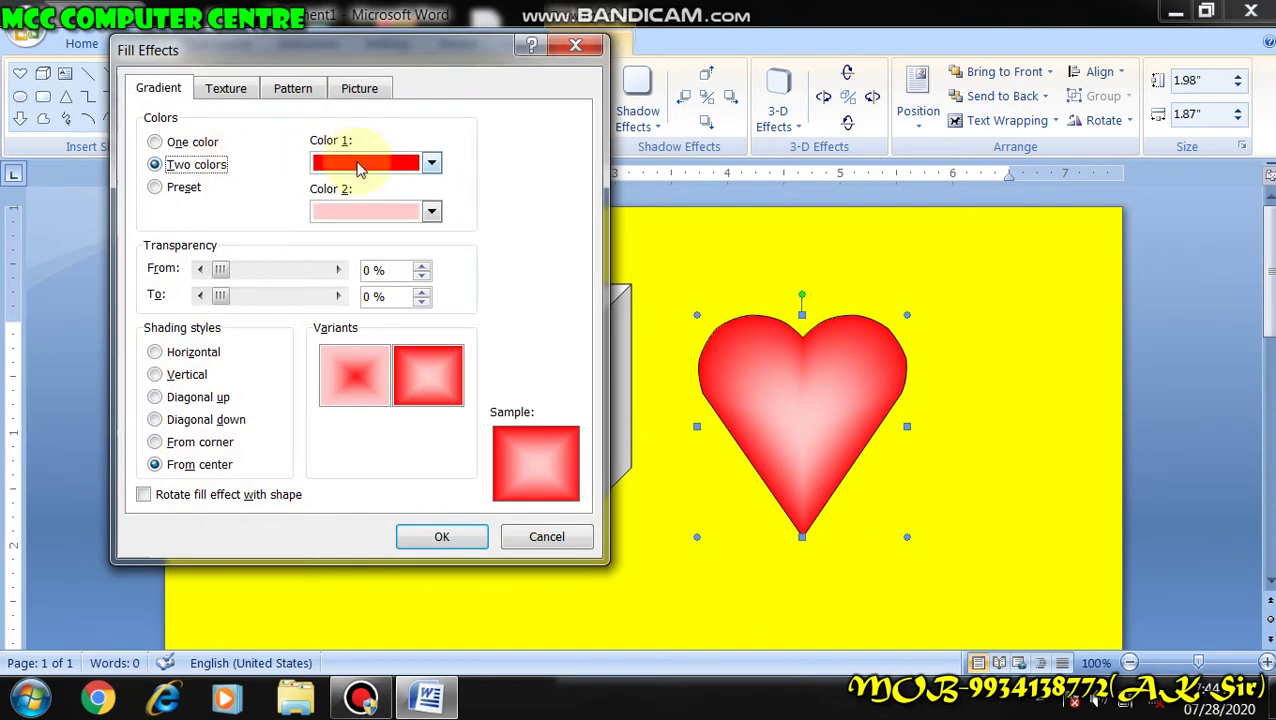
{"action": "left_click", "coordinate": [392, 212]}
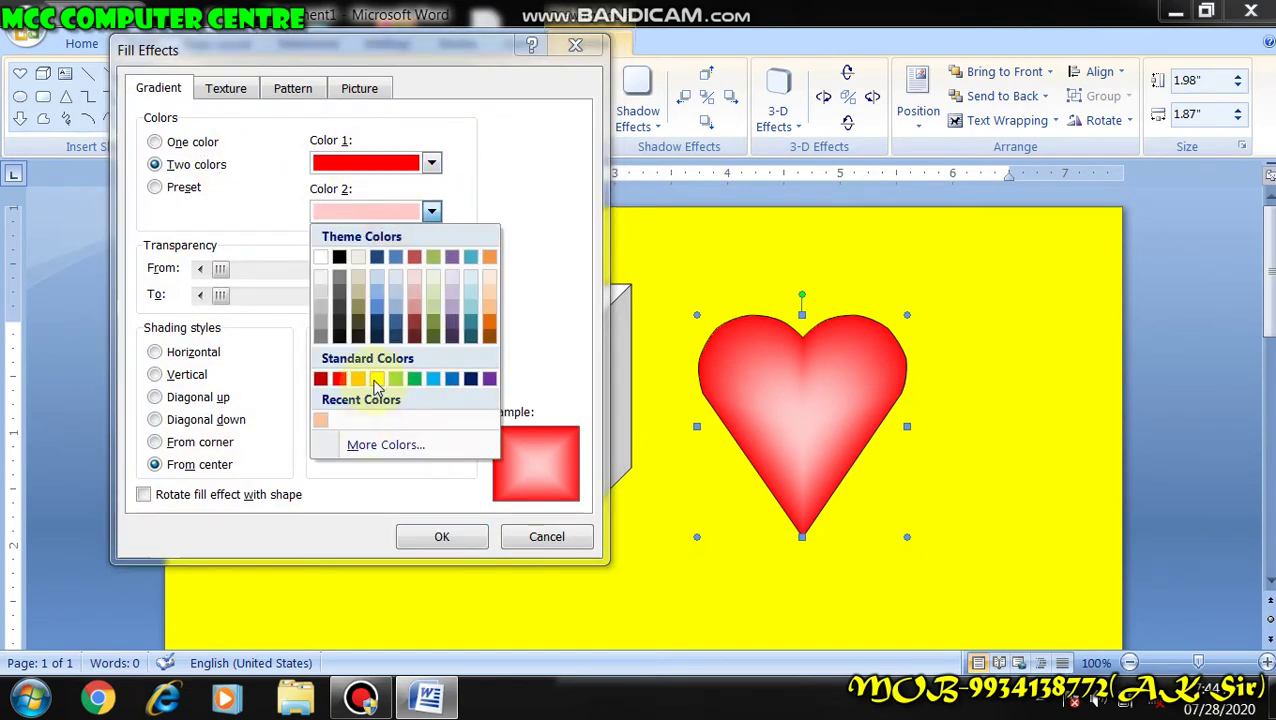
{"action": "left_click", "coordinate": [414, 379]}
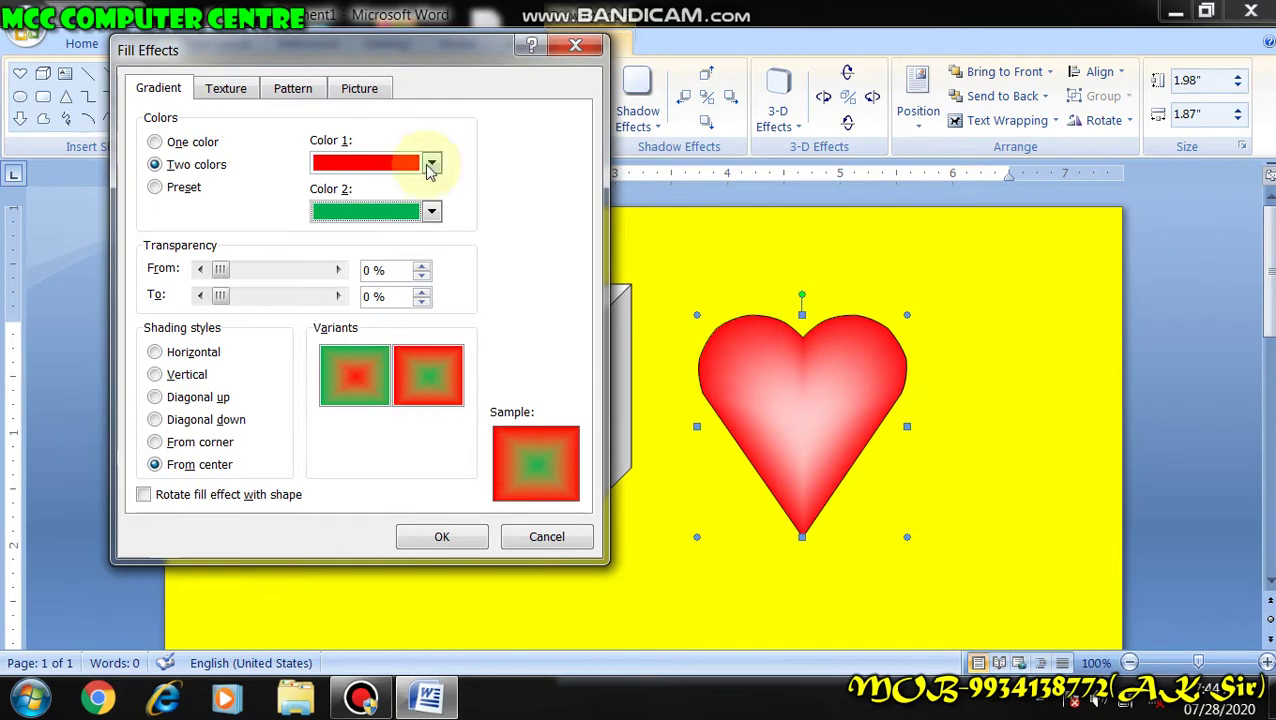
Set the gradient's Color 1 to the darker theme orange and Color 2 to standard dark blue
{"action": "left_click", "coordinate": [380, 175]}
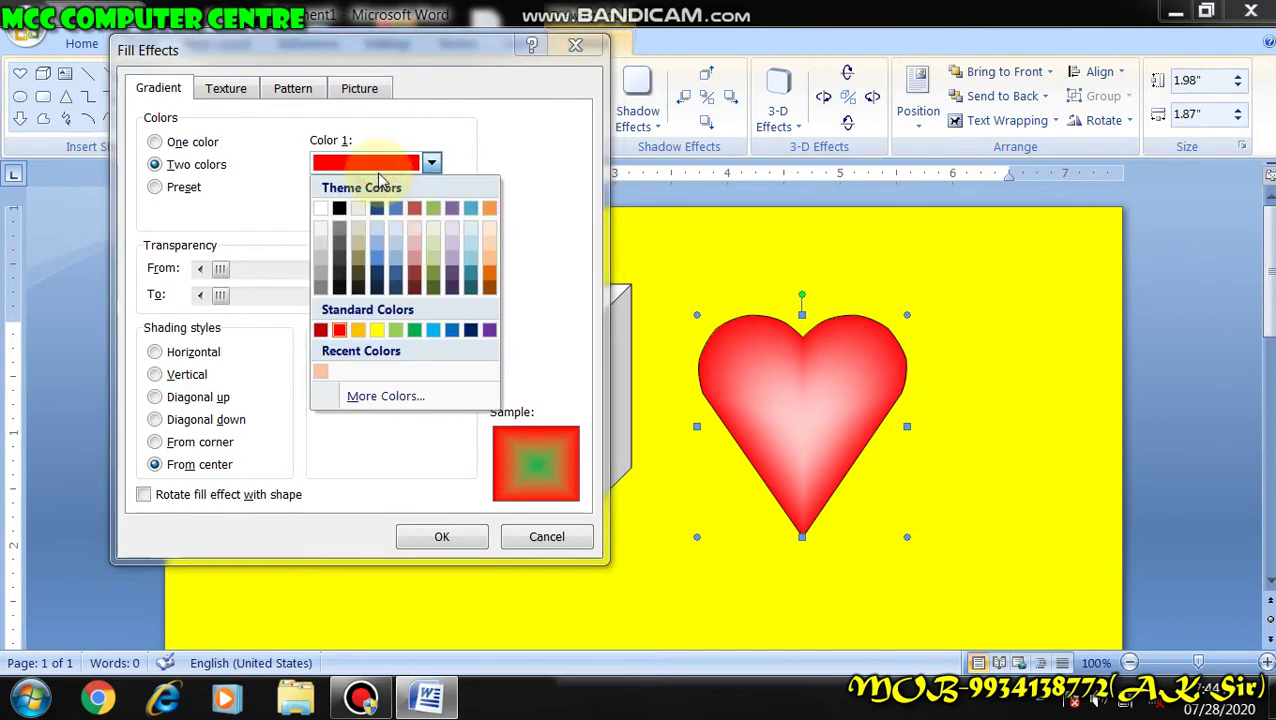
{"action": "left_click", "coordinate": [487, 278]}
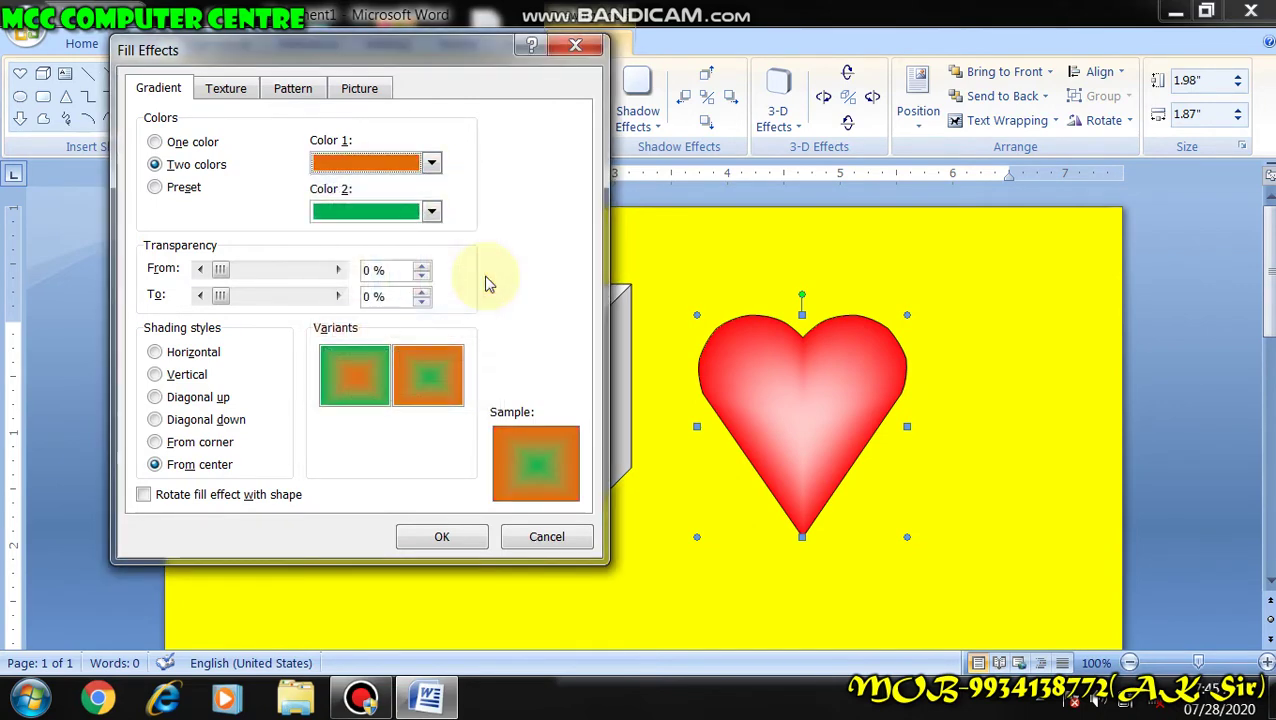
{"action": "left_click", "coordinate": [395, 216]}
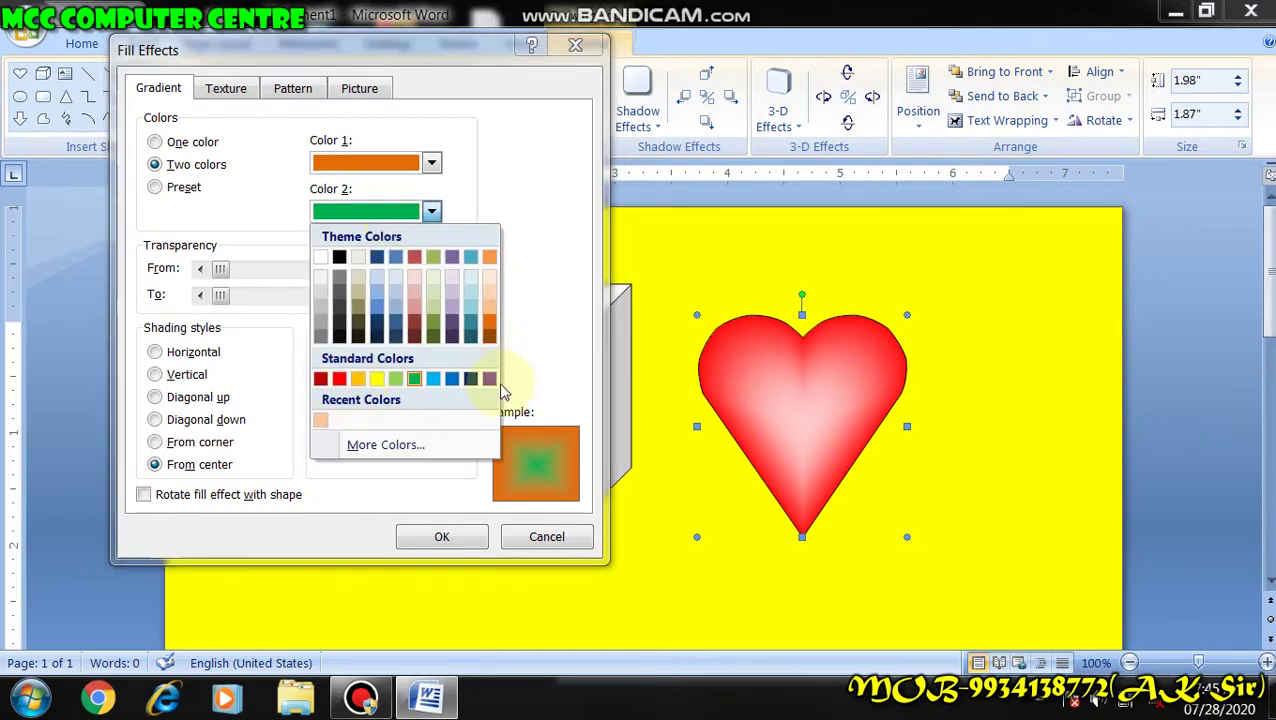
{"action": "left_click", "coordinate": [470, 379]}
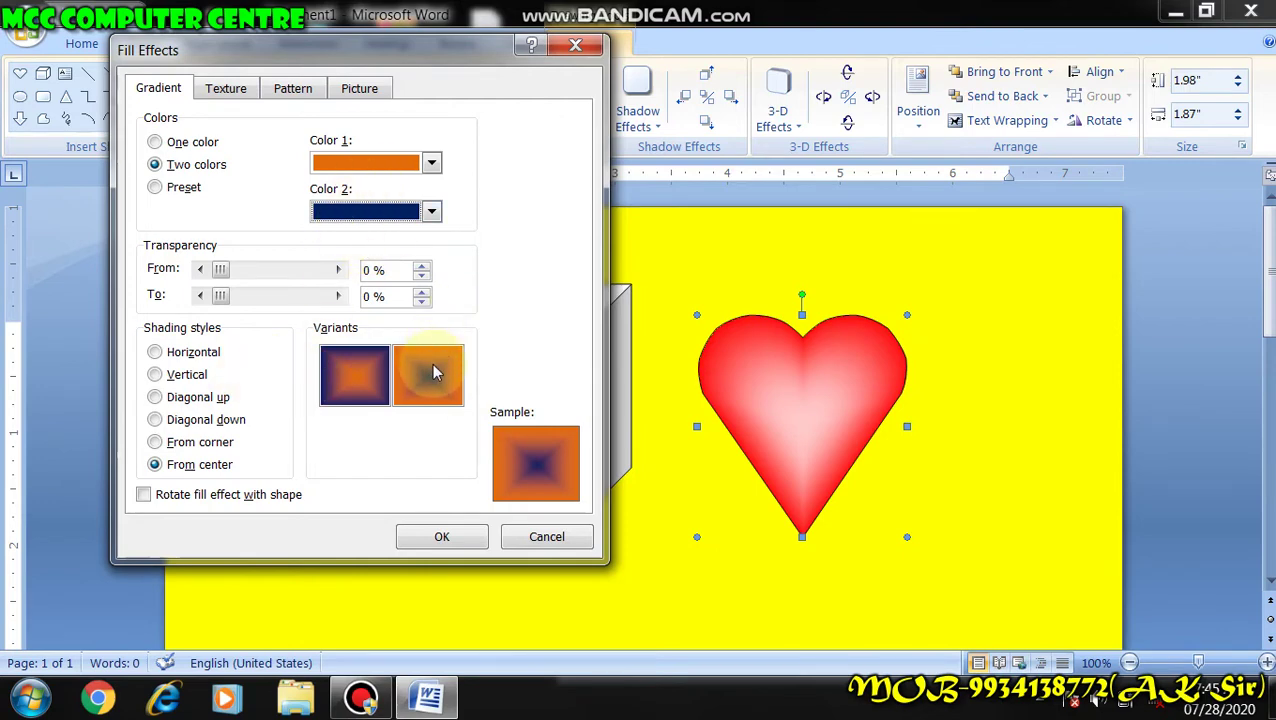
Preview the gradient in the Horizontal, Vertical, Diagonal up, Diagonal down, From corner and From center shading styles
{"action": "left_click", "coordinate": [193, 353]}
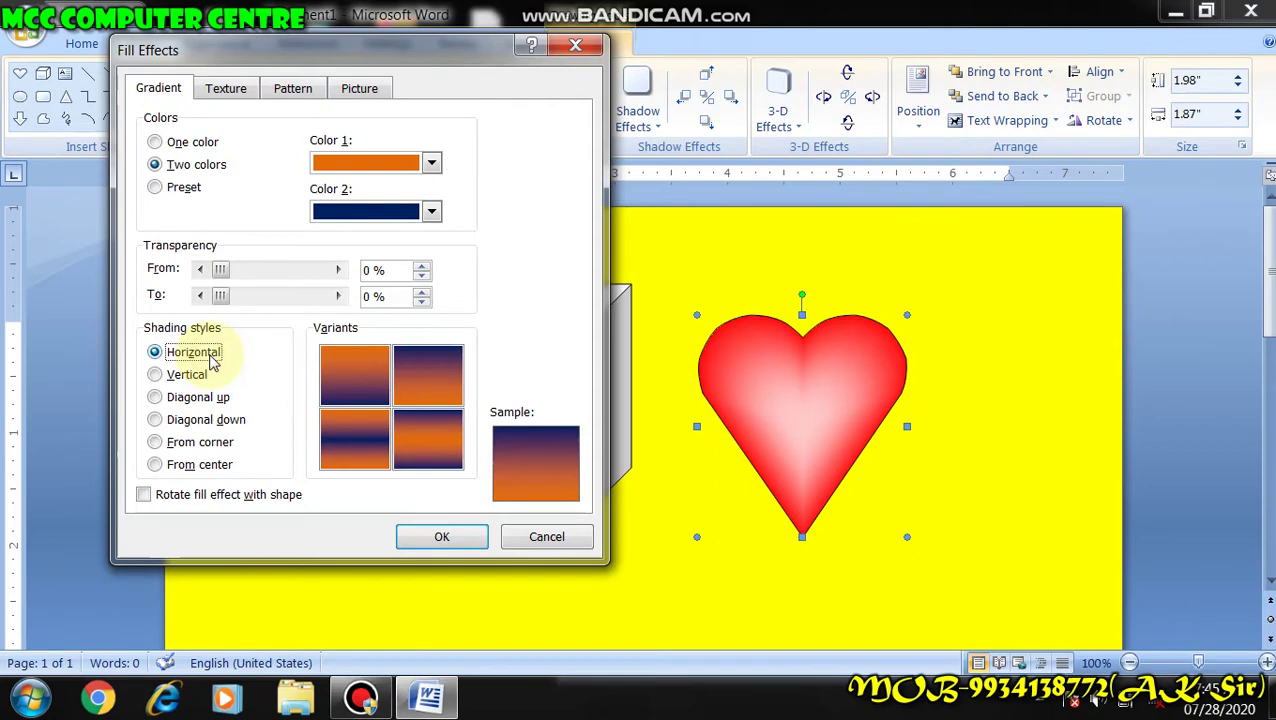
{"action": "left_click", "coordinate": [190, 375]}
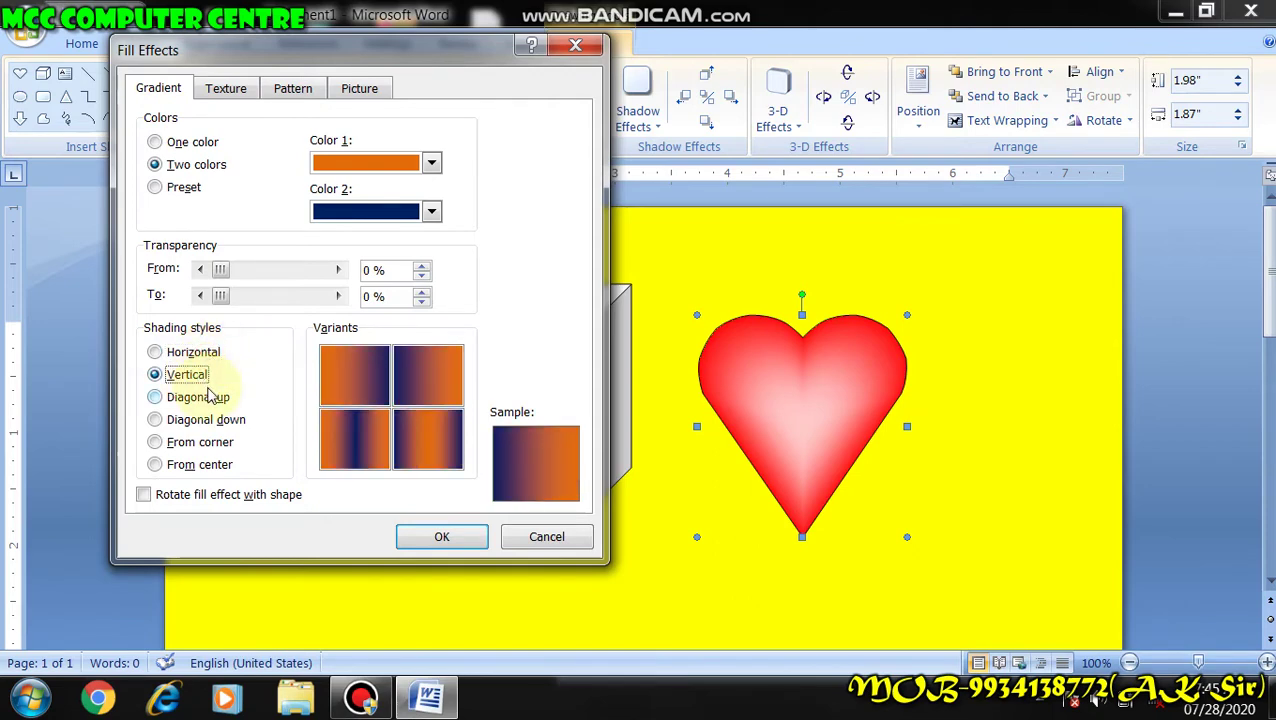
{"action": "left_click", "coordinate": [210, 396]}
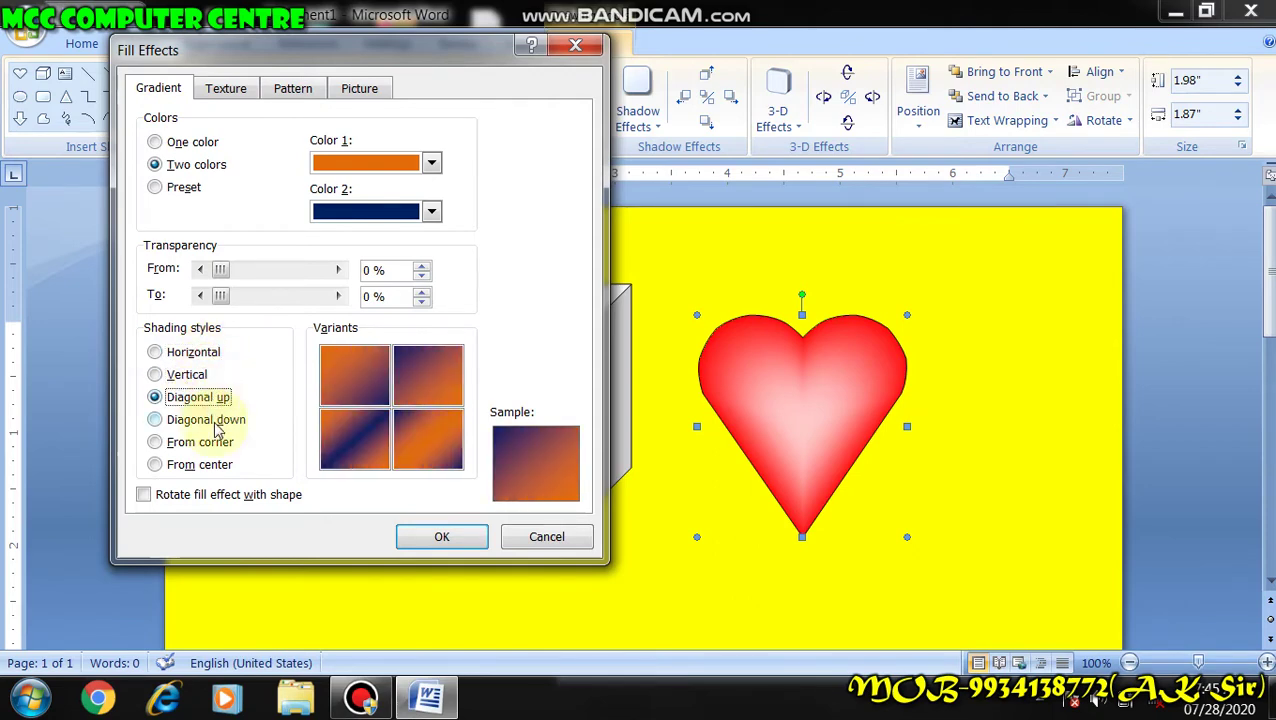
{"action": "left_click", "coordinate": [206, 420]}
{"action": "left_click", "coordinate": [203, 444]}
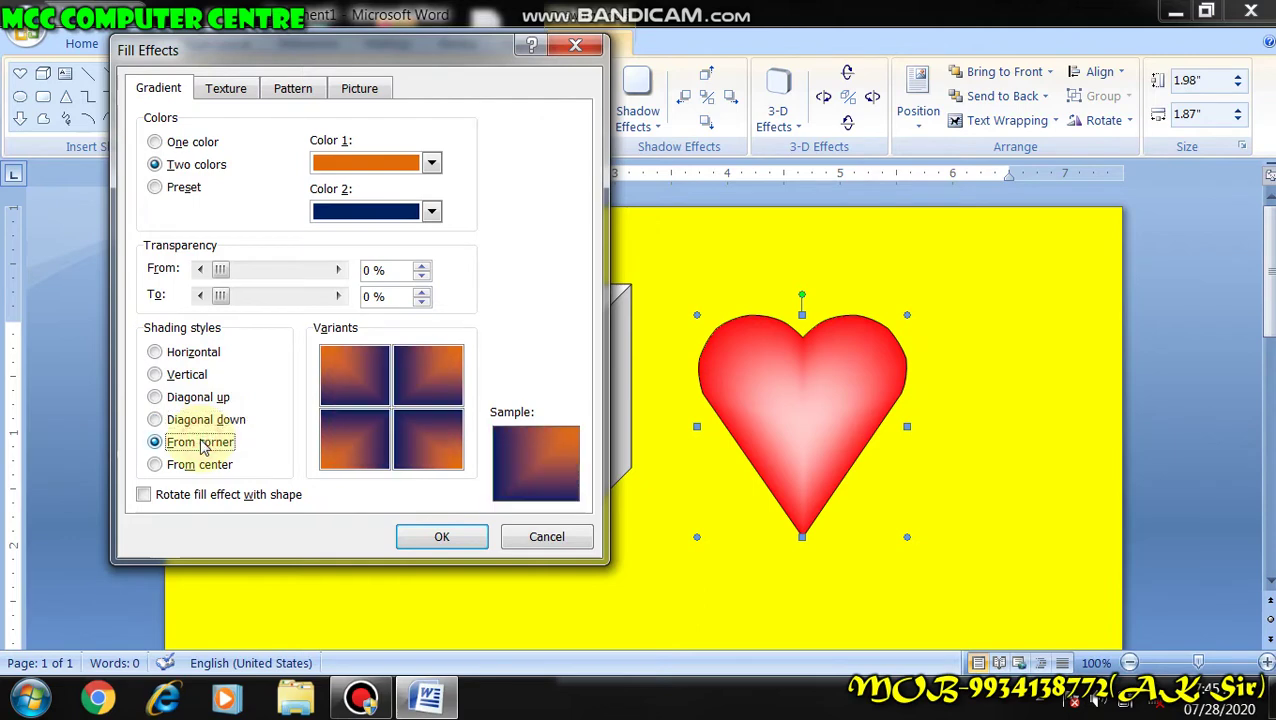
{"action": "left_click", "coordinate": [210, 466]}
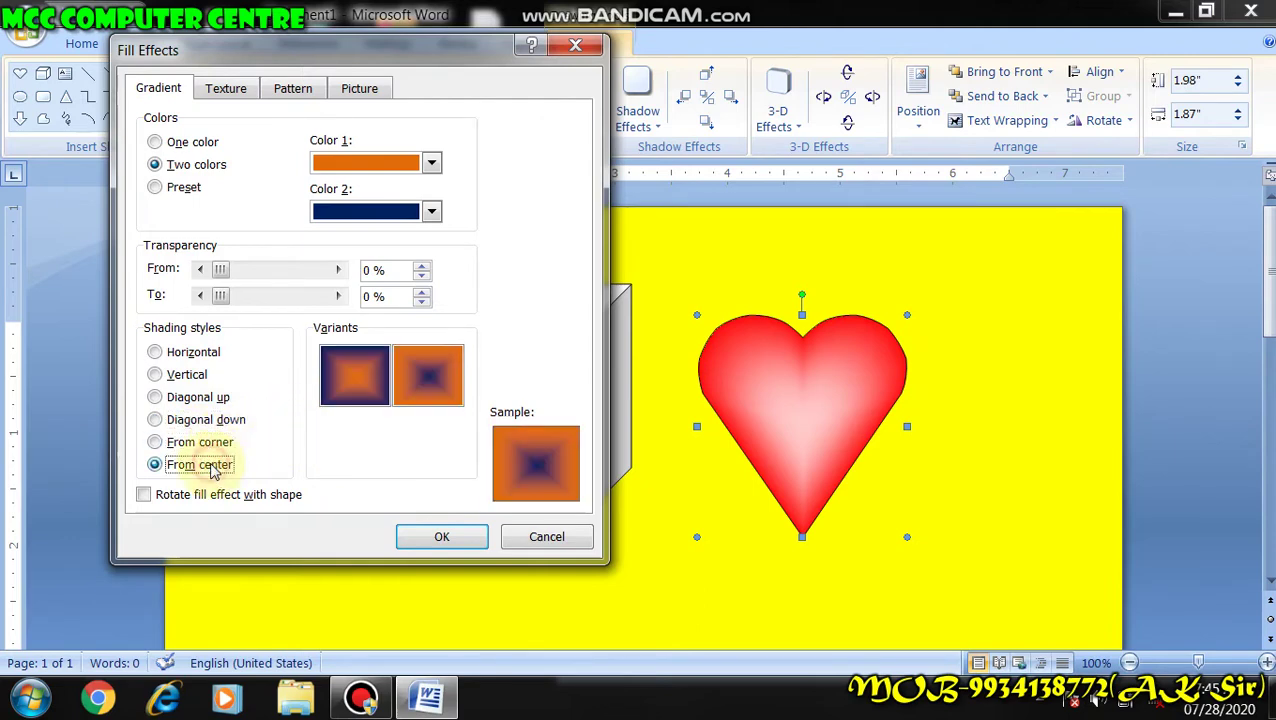
Apply the orange and dark blue gradient to the heart with Diagonal up shading and the variant with a central dark blue band
{"action": "left_click", "coordinate": [197, 398]}
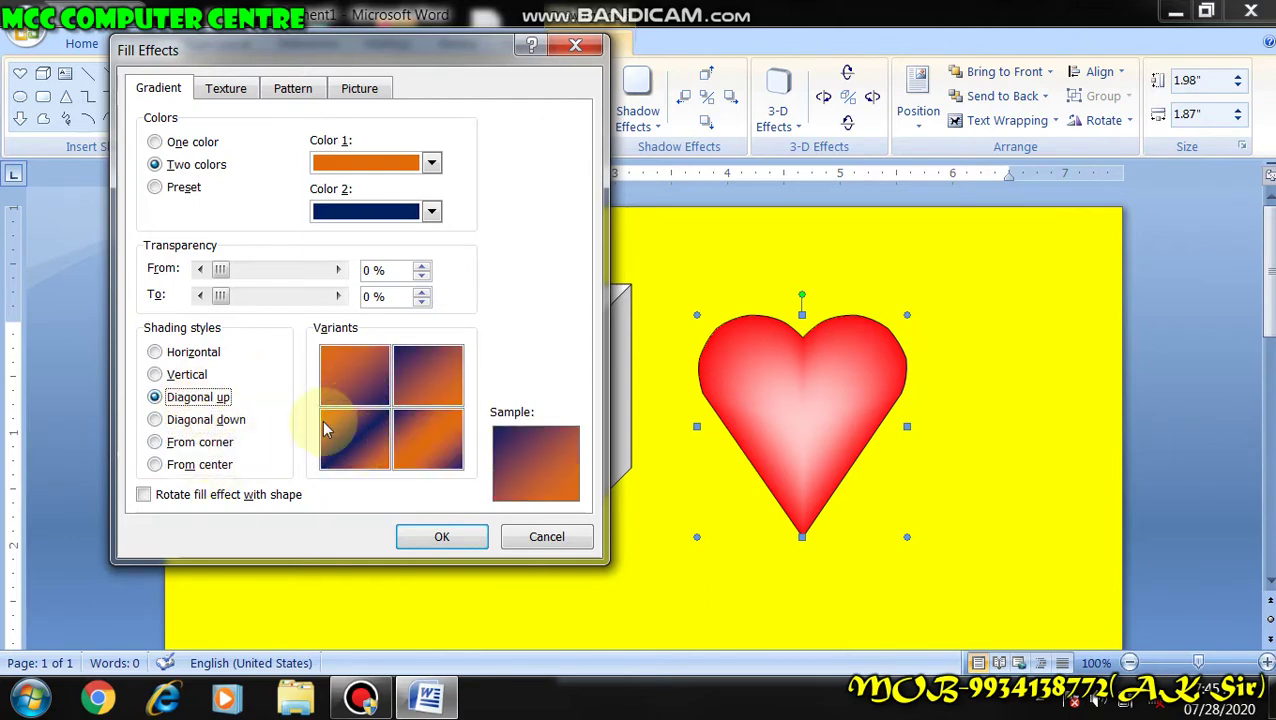
{"action": "left_click", "coordinate": [362, 440]}
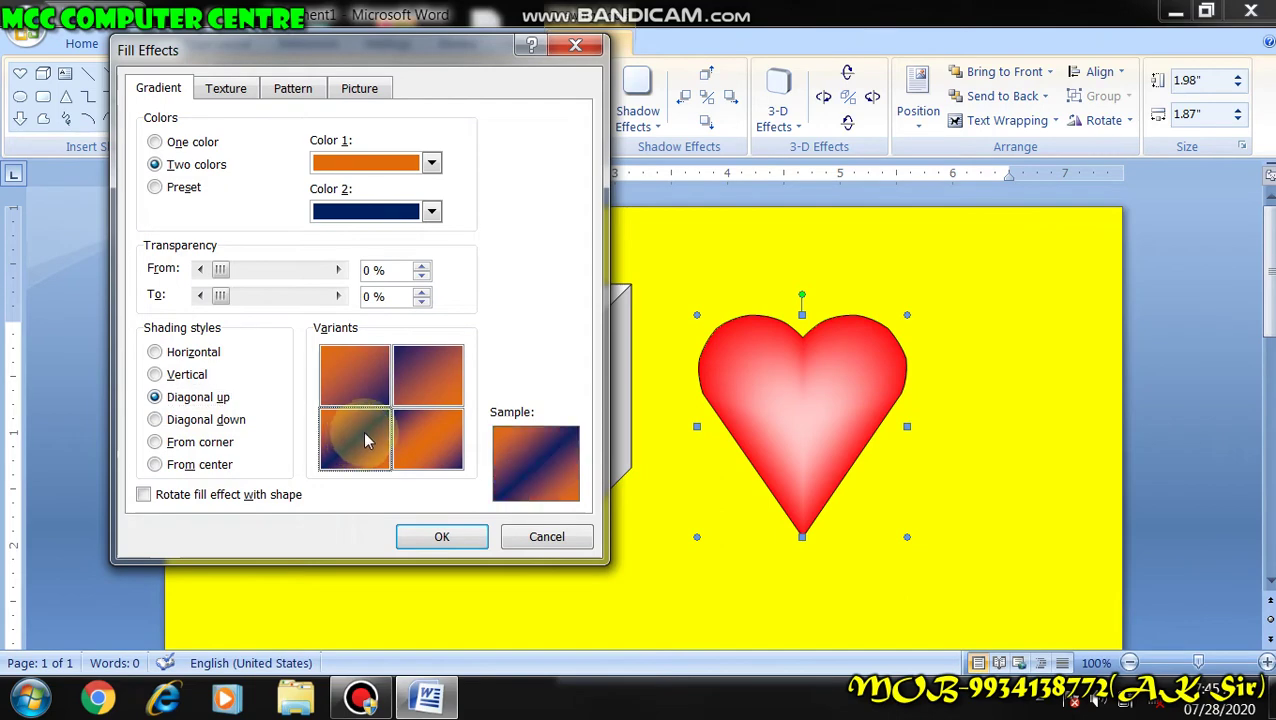
{"action": "left_click", "coordinate": [443, 537]}
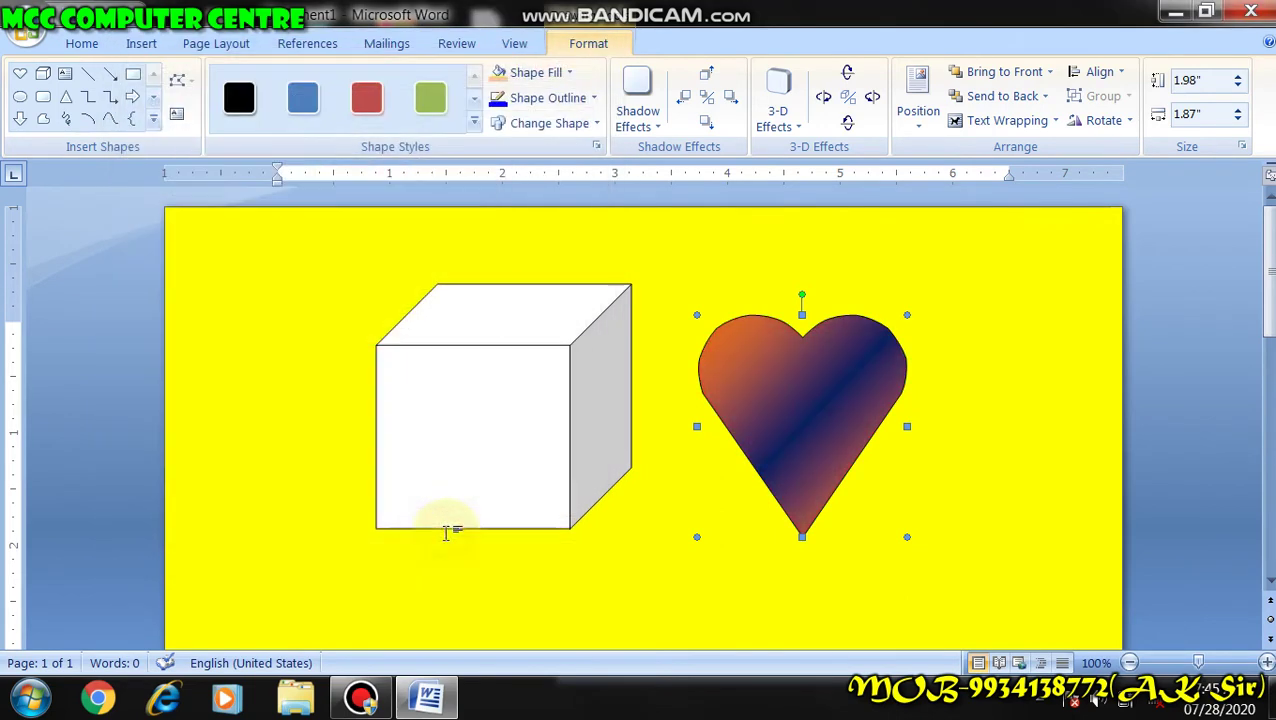
Switch the heart's gradient fill to preset colors, trying Late Sunset, Nightfall and Daybreak, and choose Horizon
{"action": "left_click", "coordinate": [530, 74]}
{"action": "mouse_move", "coordinate": [583, 390]}
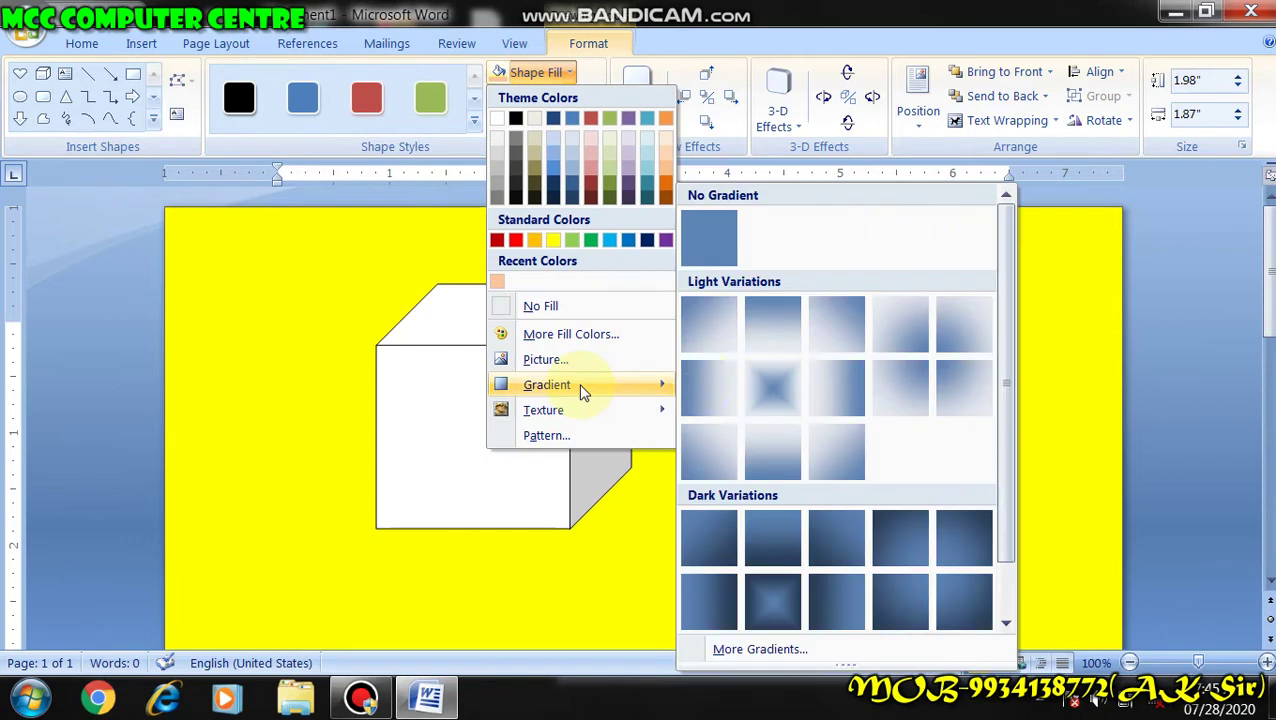
{"action": "left_click", "coordinate": [757, 649]}
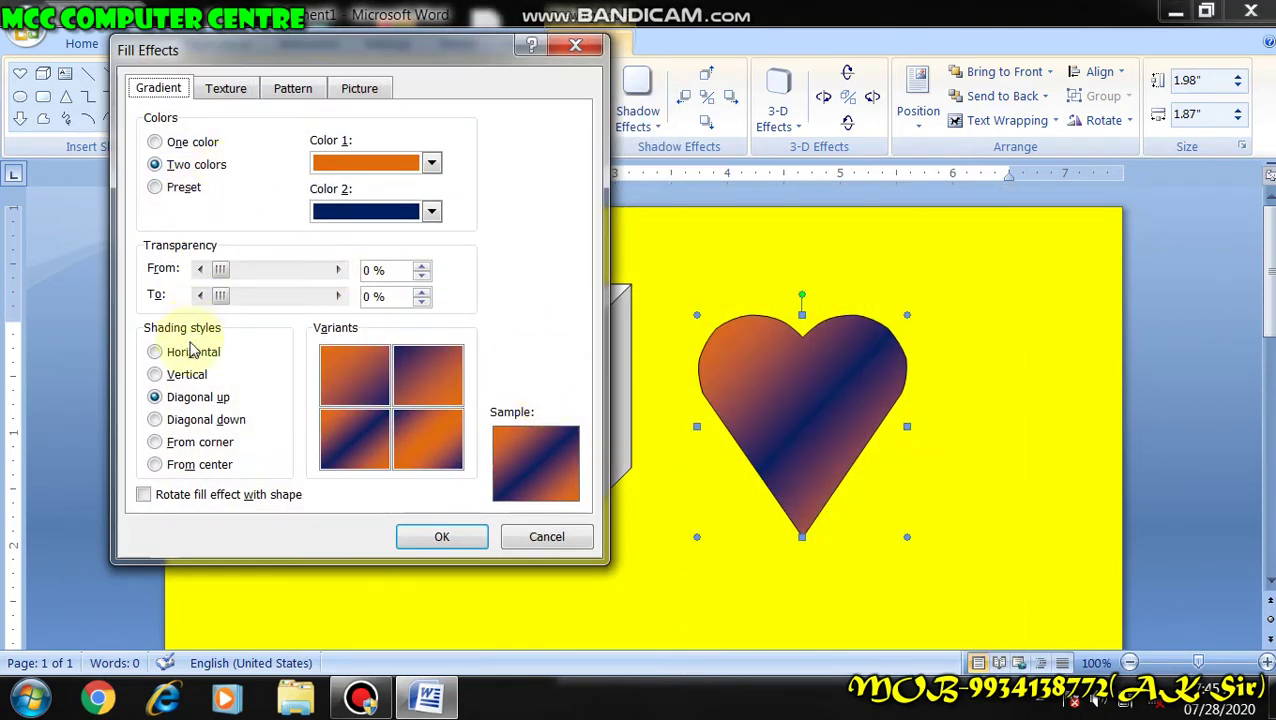
{"action": "left_click", "coordinate": [186, 190]}
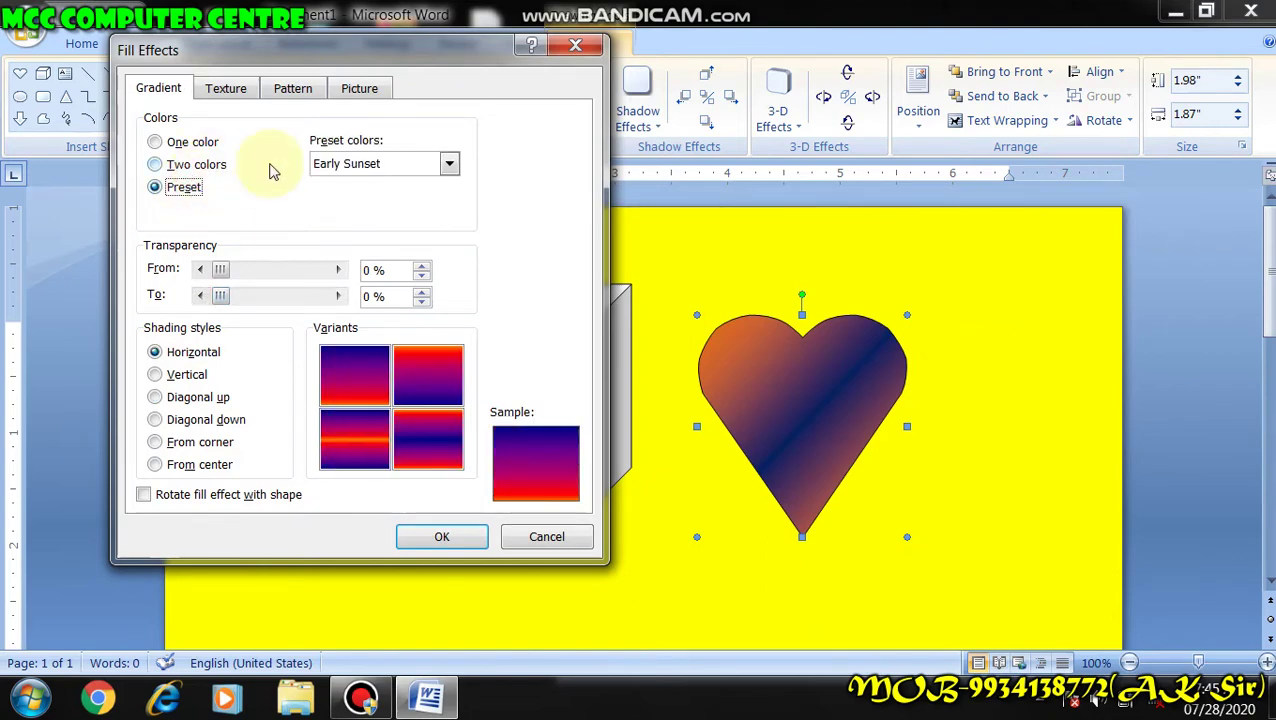
{"action": "left_click", "coordinate": [340, 166]}
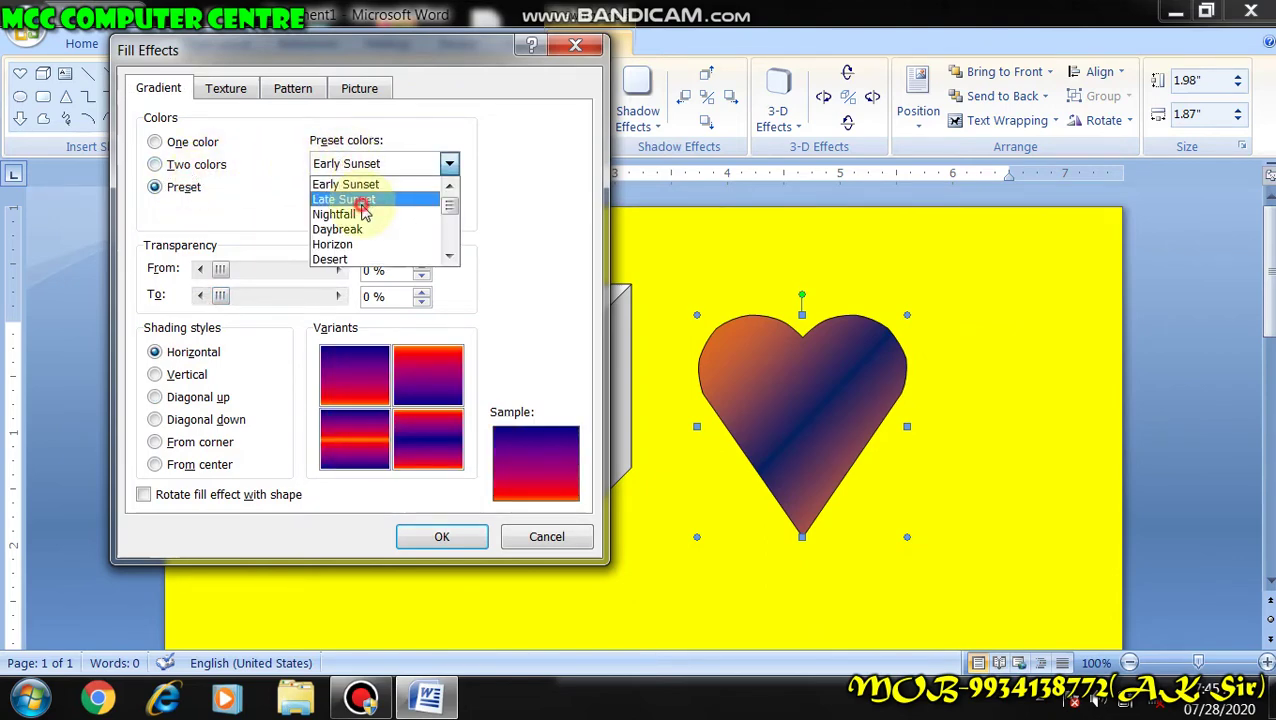
{"action": "left_click", "coordinate": [355, 199]}
{"action": "left_click", "coordinate": [373, 166]}
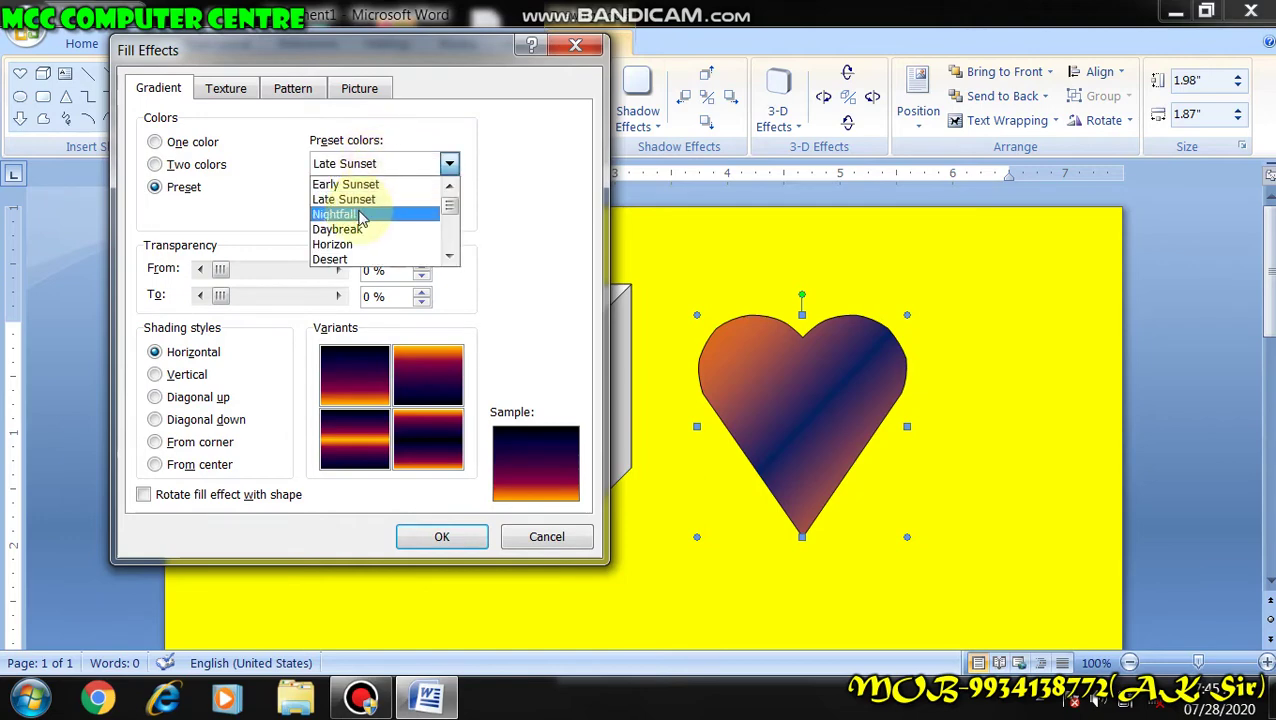
{"action": "left_click", "coordinate": [360, 216]}
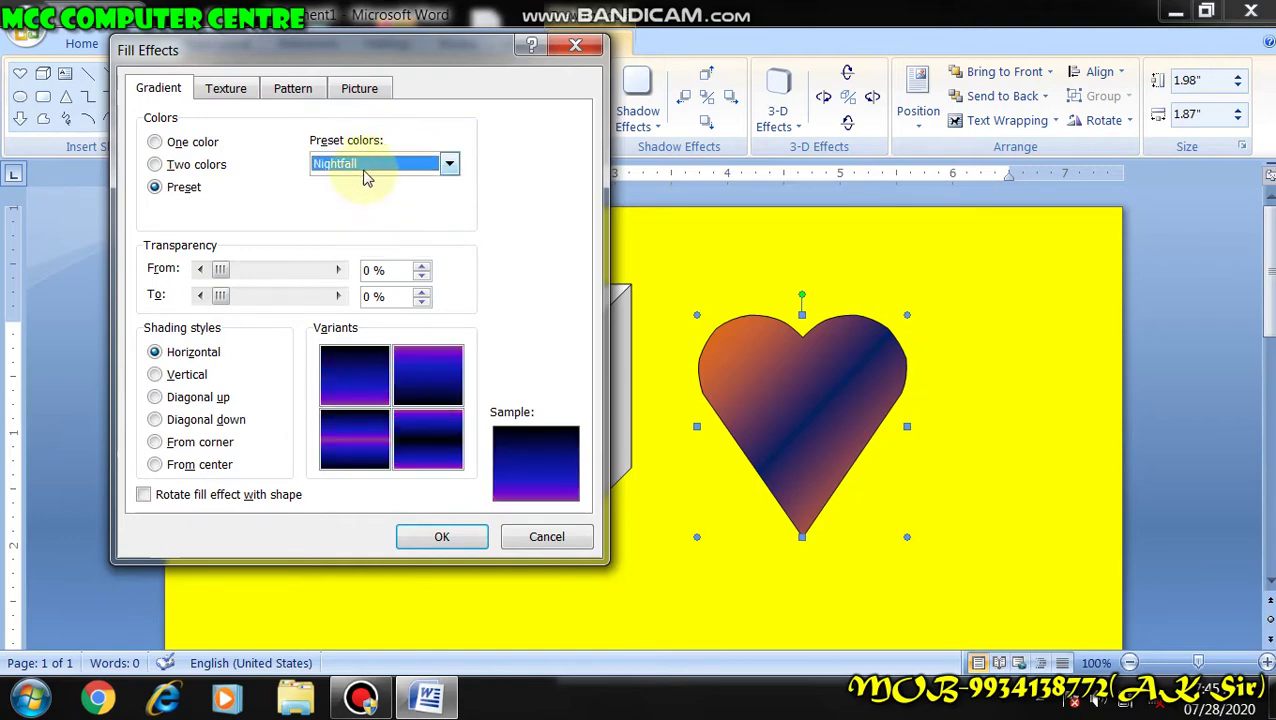
{"action": "left_click", "coordinate": [445, 163]}
{"action": "left_click", "coordinate": [384, 230]}
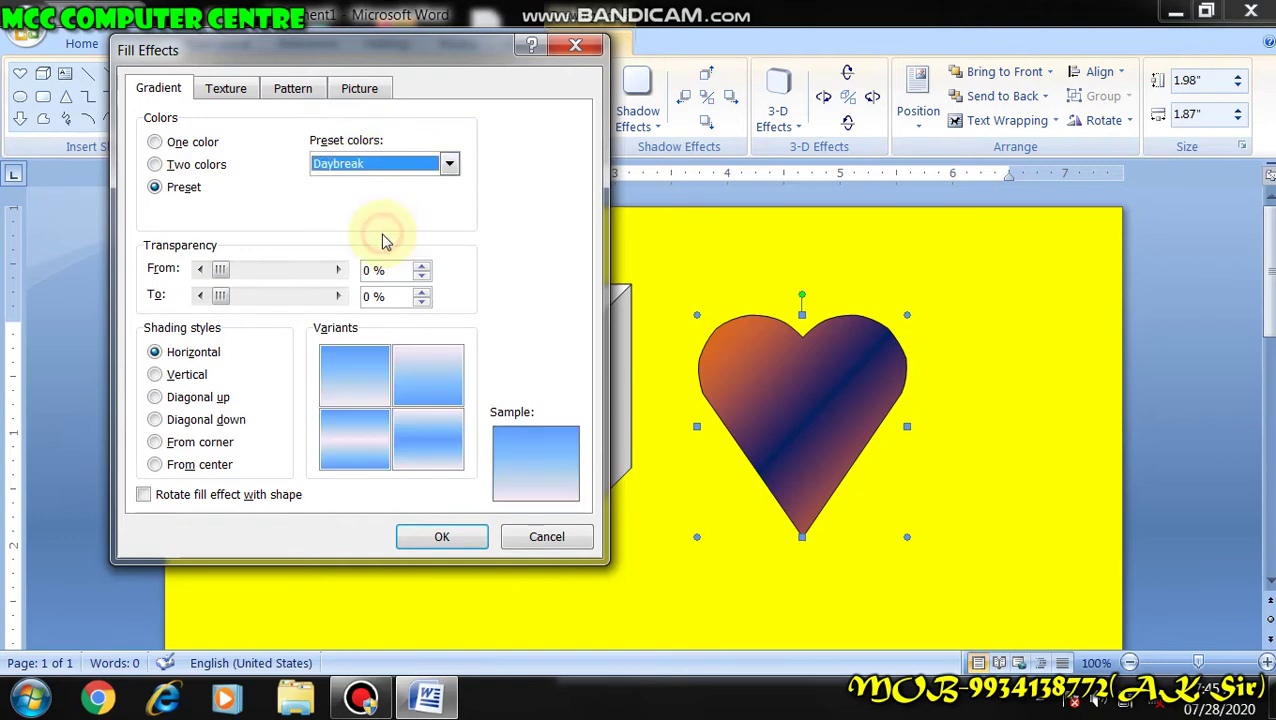
{"action": "left_click", "coordinate": [362, 166]}
{"action": "left_click", "coordinate": [358, 248]}
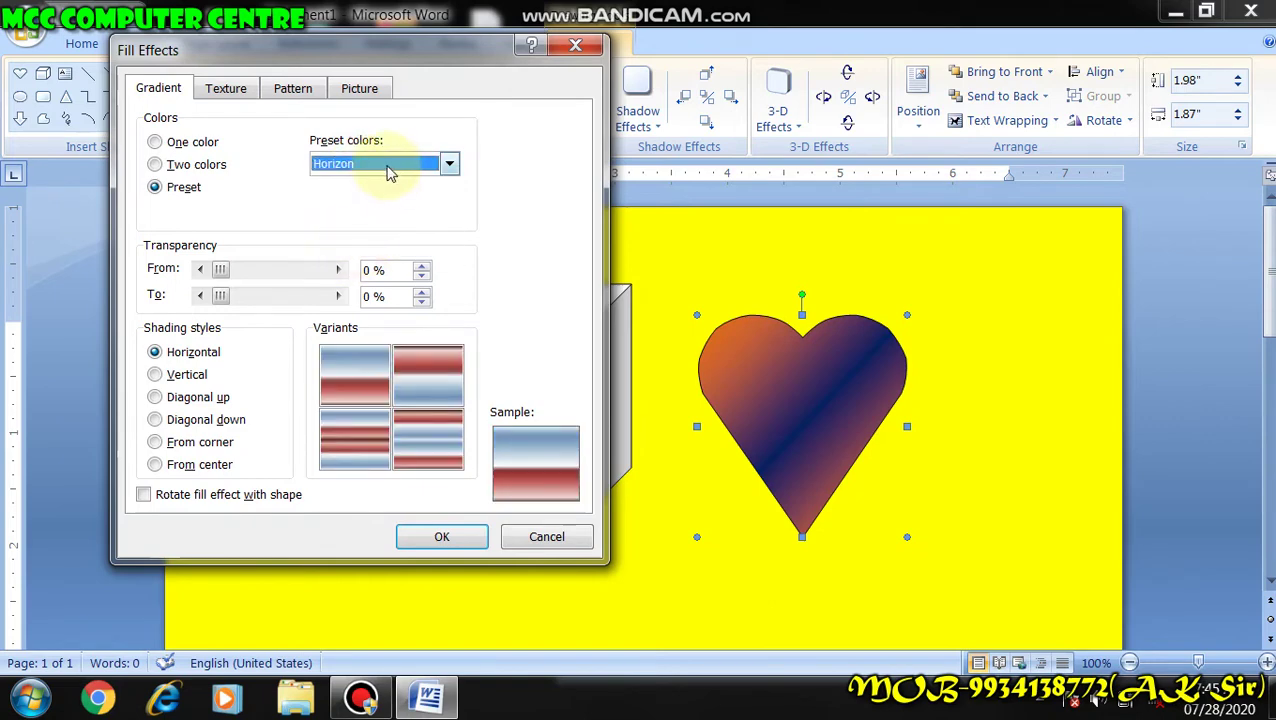
Try the Vertical, diagonal and From corner shading styles, and apply Horizon From corner with blue in the lower-left corner to the heart
{"action": "left_click", "coordinate": [187, 375]}
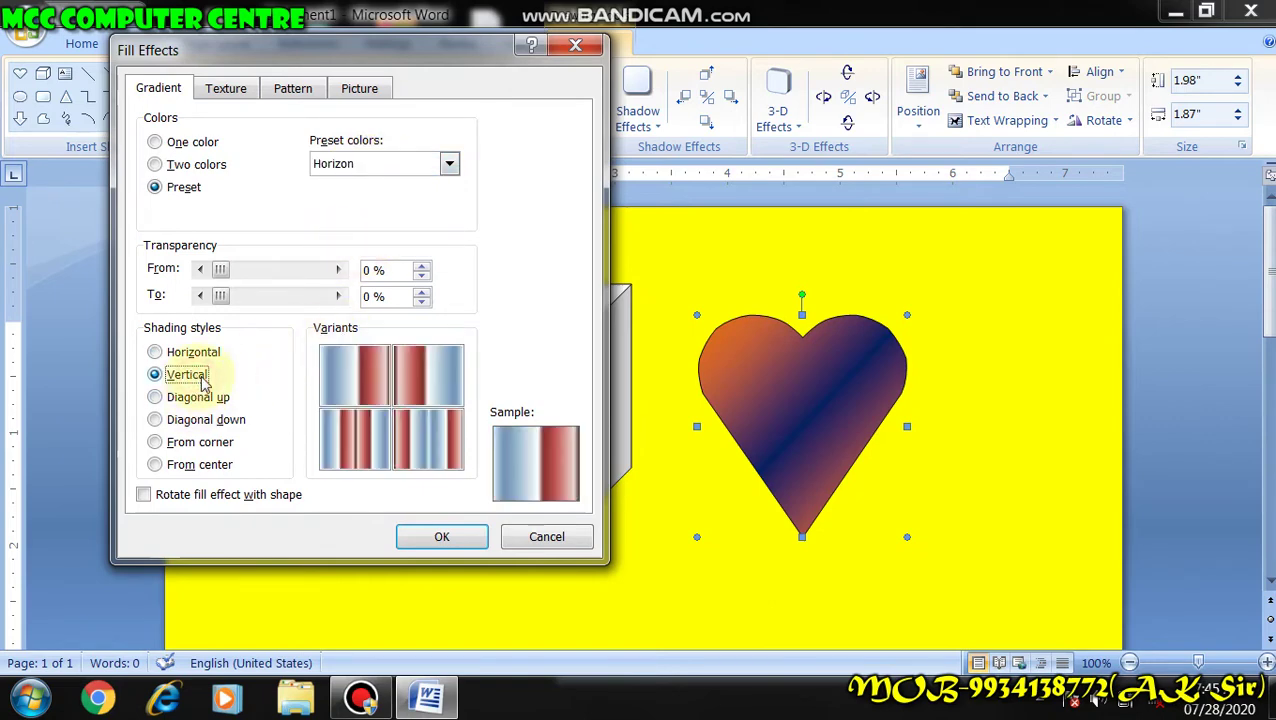
{"action": "left_click", "coordinate": [209, 399]}
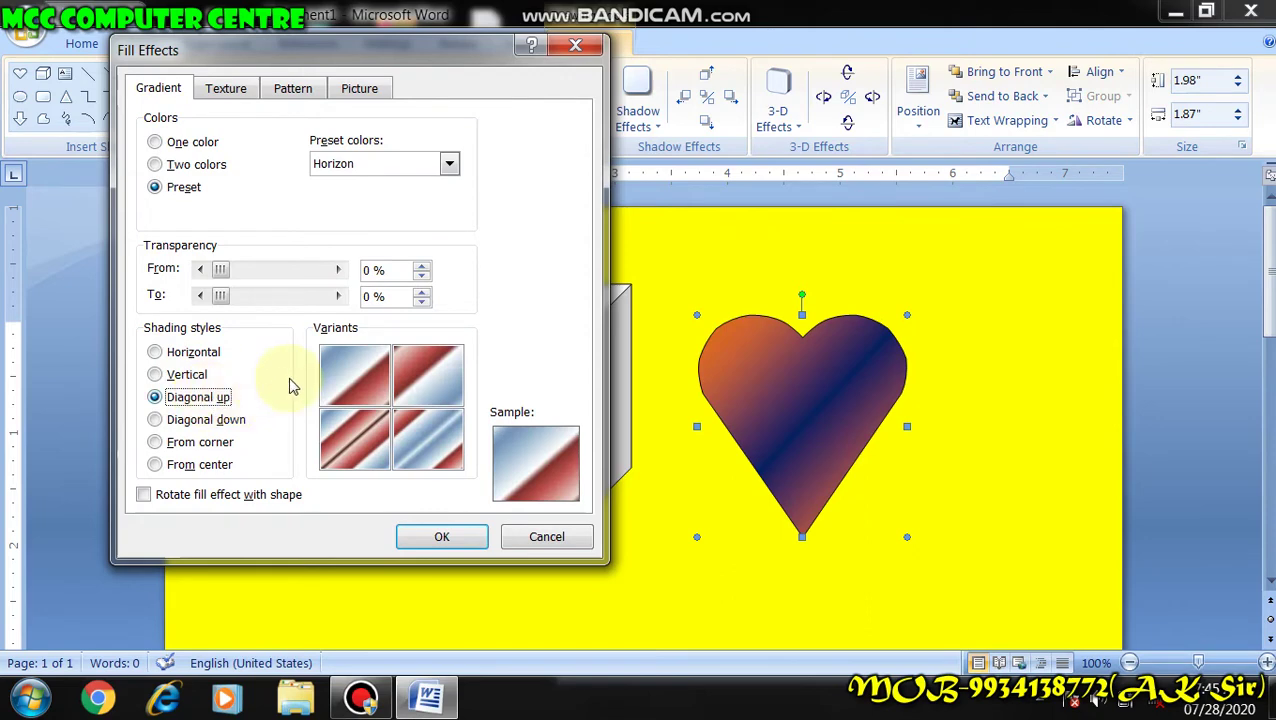
{"action": "left_click", "coordinate": [212, 421]}
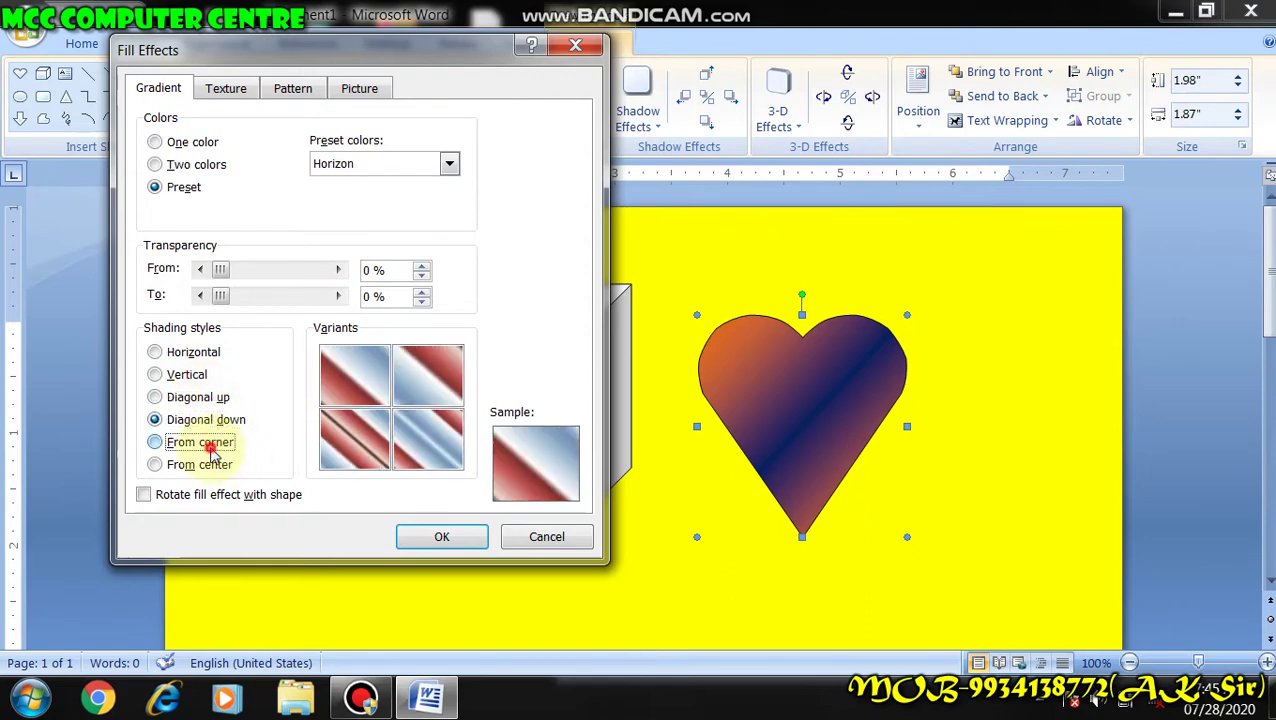
{"action": "left_click", "coordinate": [212, 451]}
{"action": "left_click", "coordinate": [375, 433]}
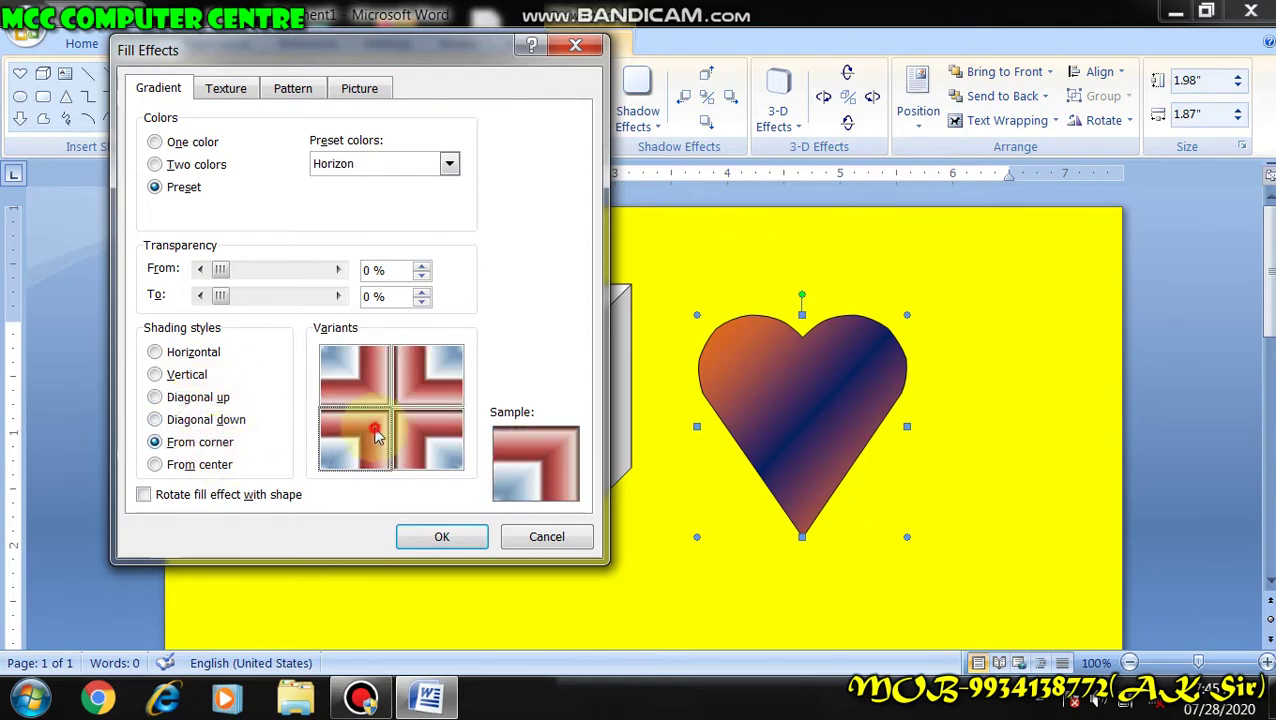
{"action": "left_click", "coordinate": [442, 538]}
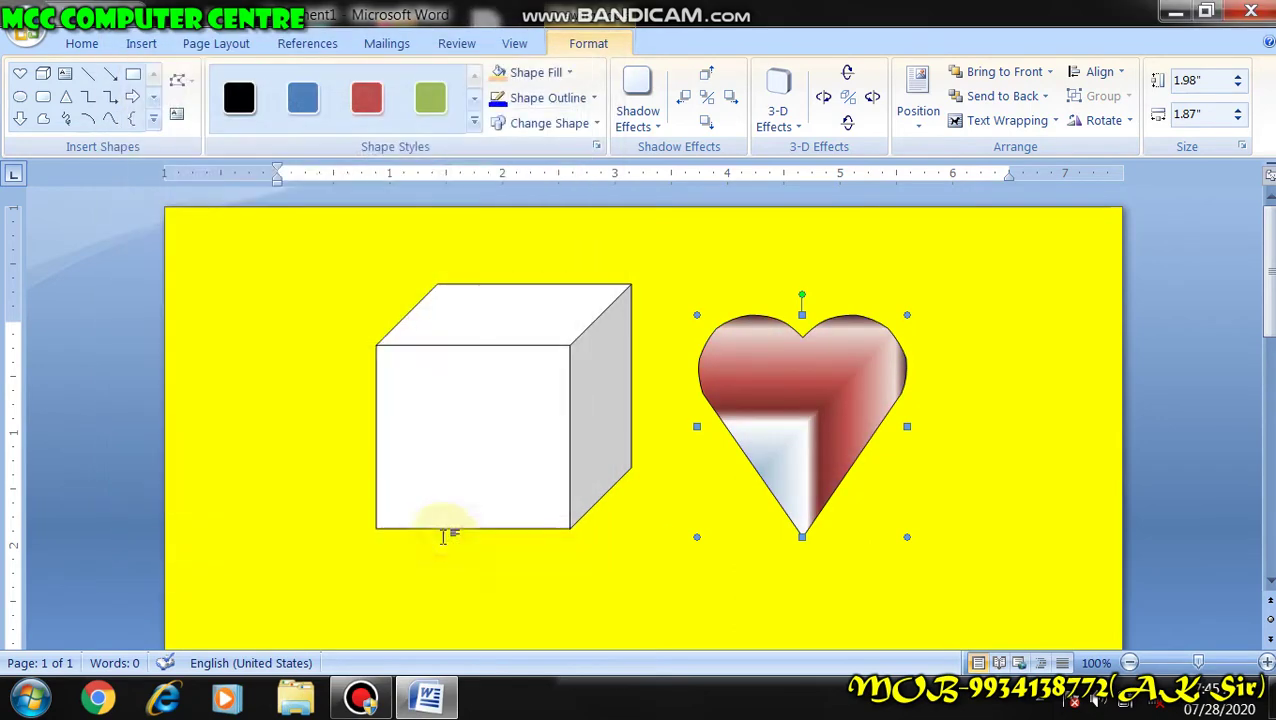
{"action": "left_click", "coordinate": [361, 697]}
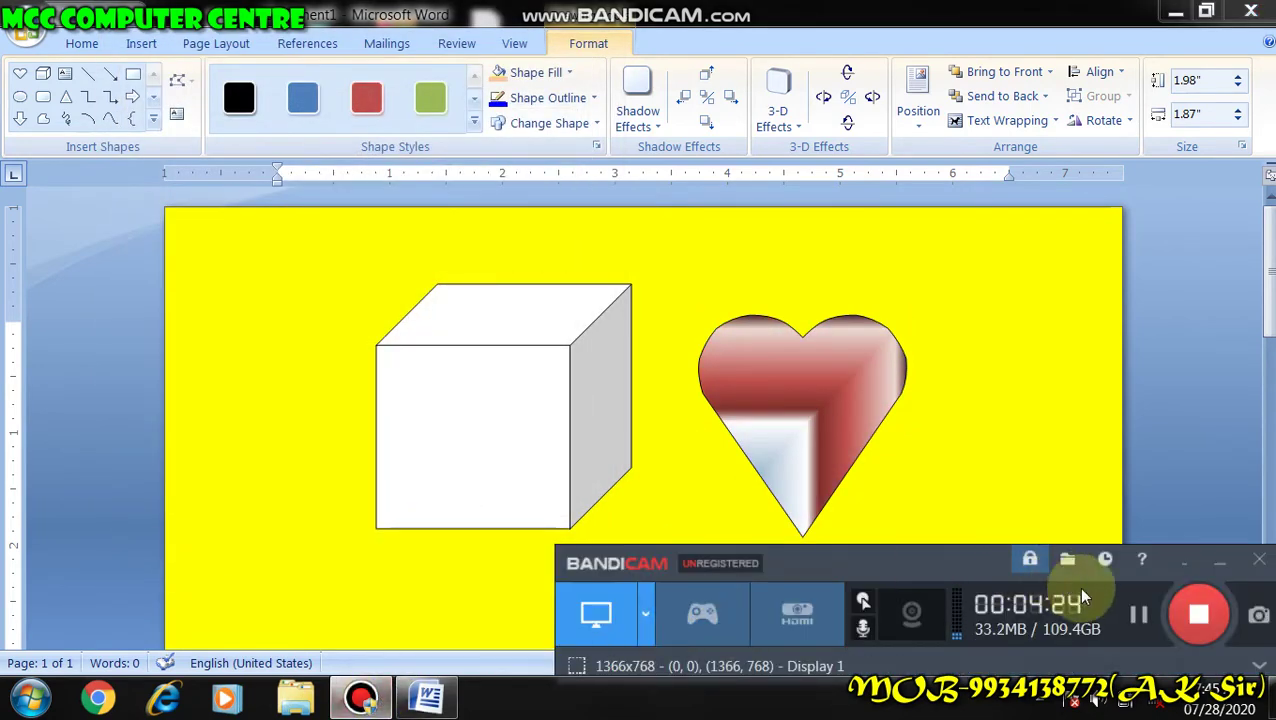
{"action": "left_click", "coordinate": [1003, 467]}
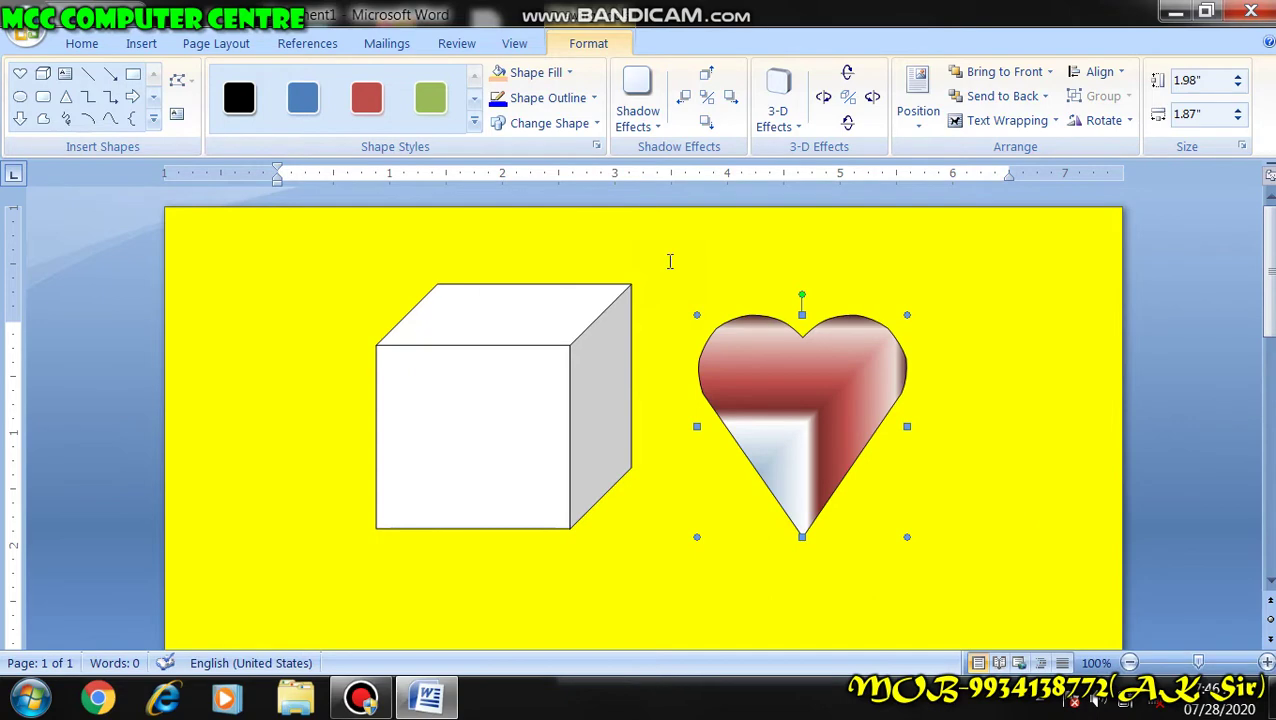
Apply the Rainbow preset gradient to the heart with From center shading and the variant with a blue and purple center
{"action": "left_click", "coordinate": [535, 72]}
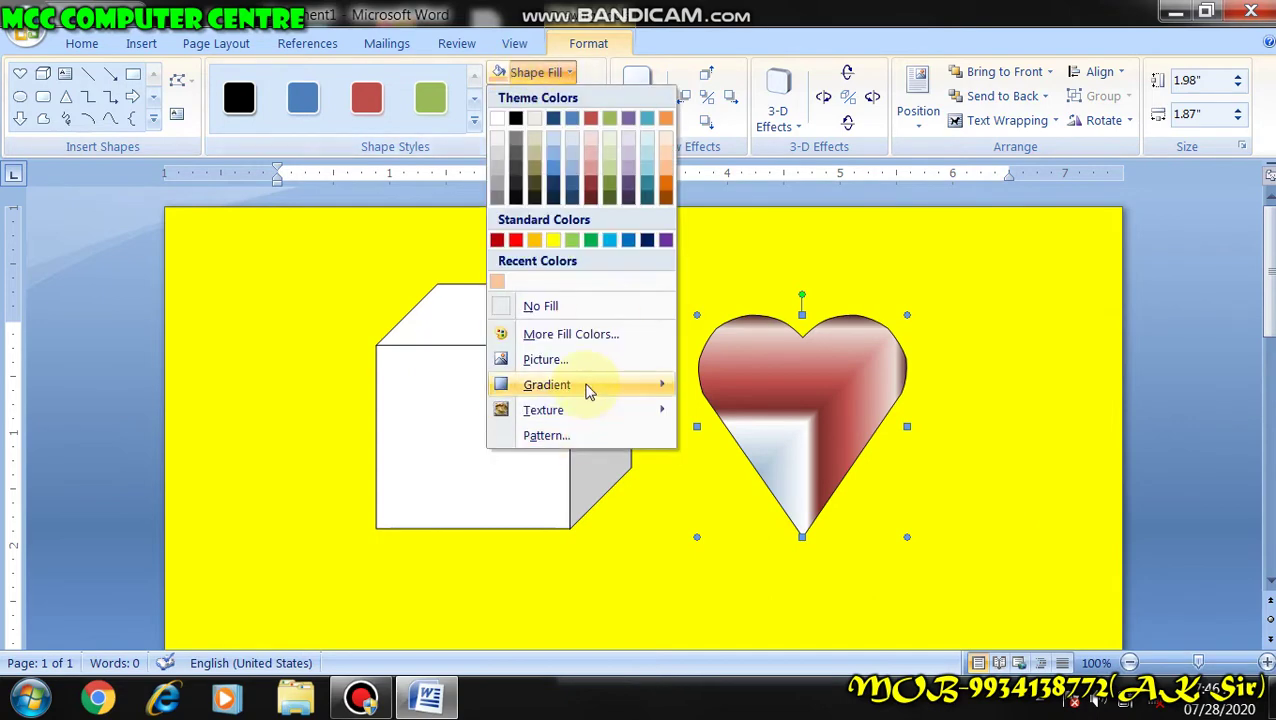
{"action": "mouse_move", "coordinate": [584, 388]}
{"action": "left_click", "coordinate": [757, 645]}
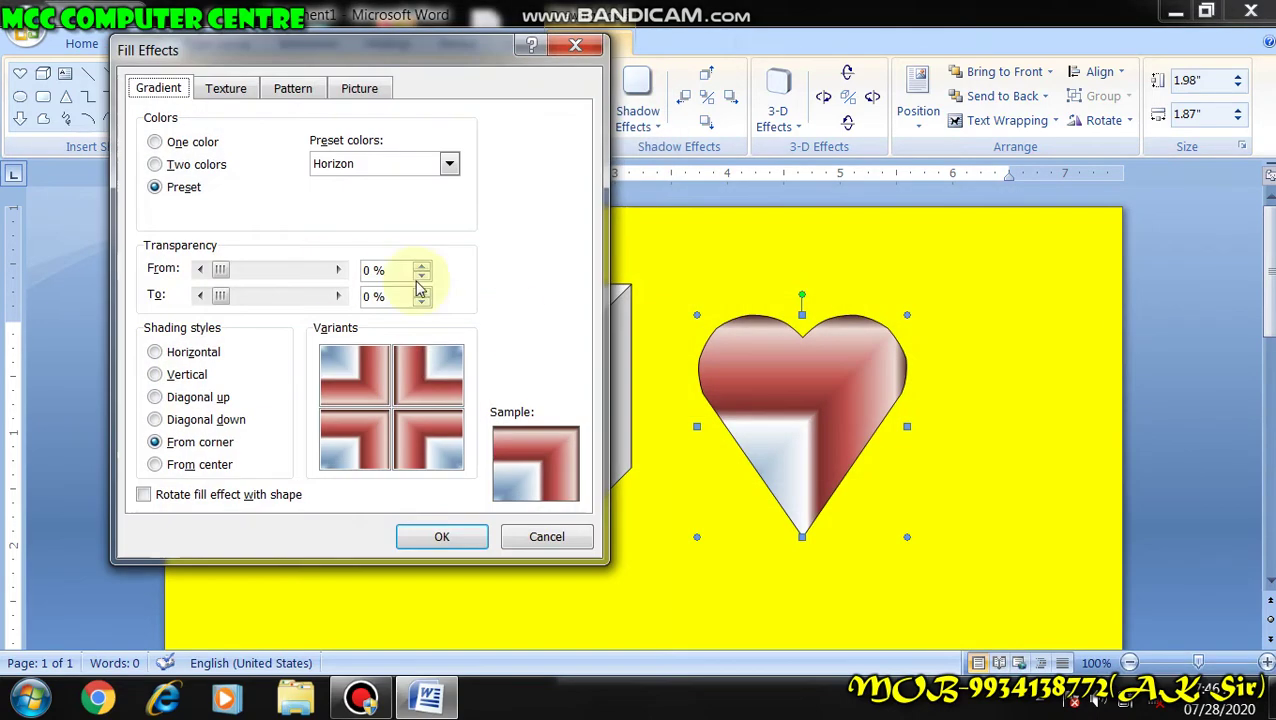
{"action": "left_click", "coordinate": [380, 163]}
{"action": "left_click_drag", "start_coordinate": [450, 199], "coordinate": [450, 229]}
{"action": "left_click", "coordinate": [392, 214]}
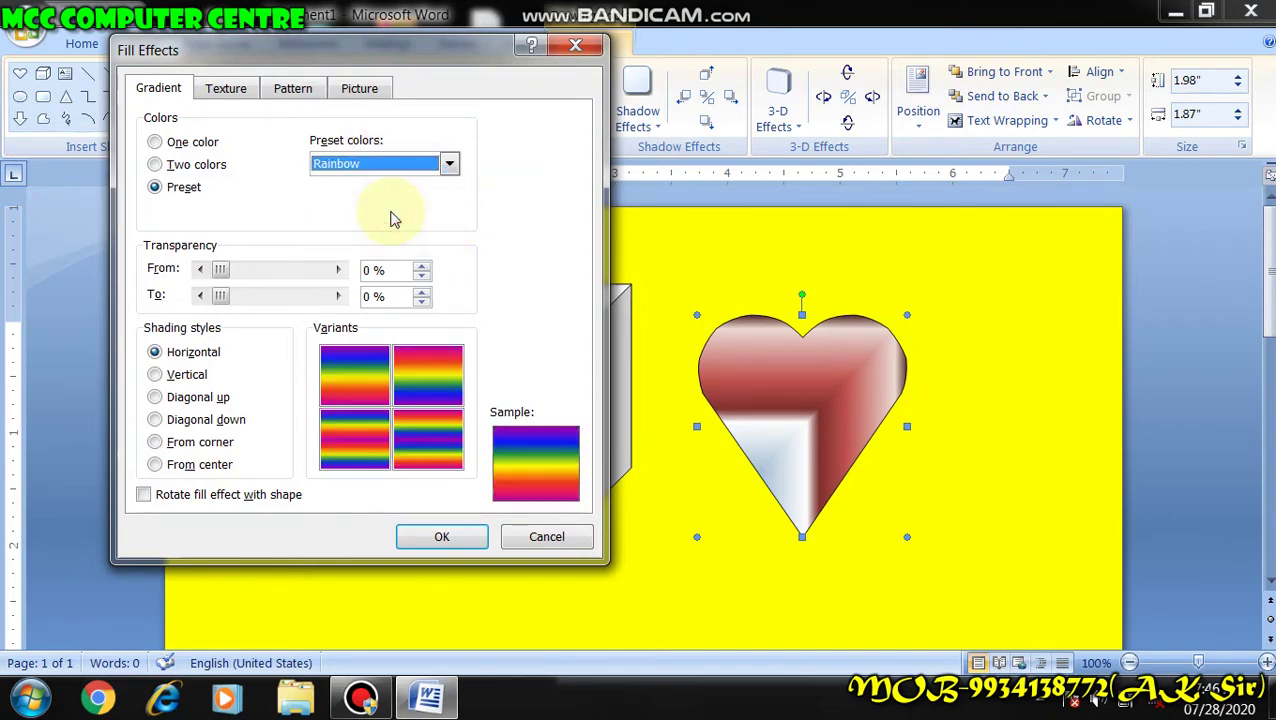
{"action": "left_click", "coordinate": [185, 464]}
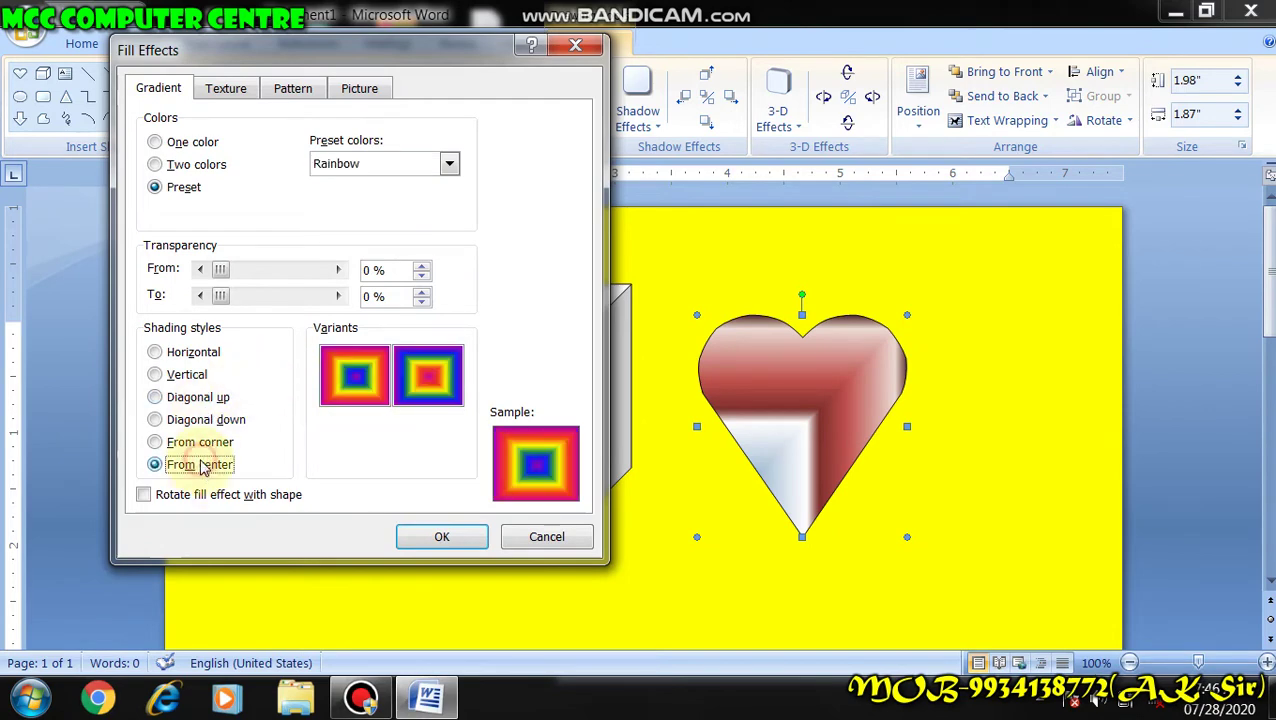
{"action": "left_click", "coordinate": [345, 372]}
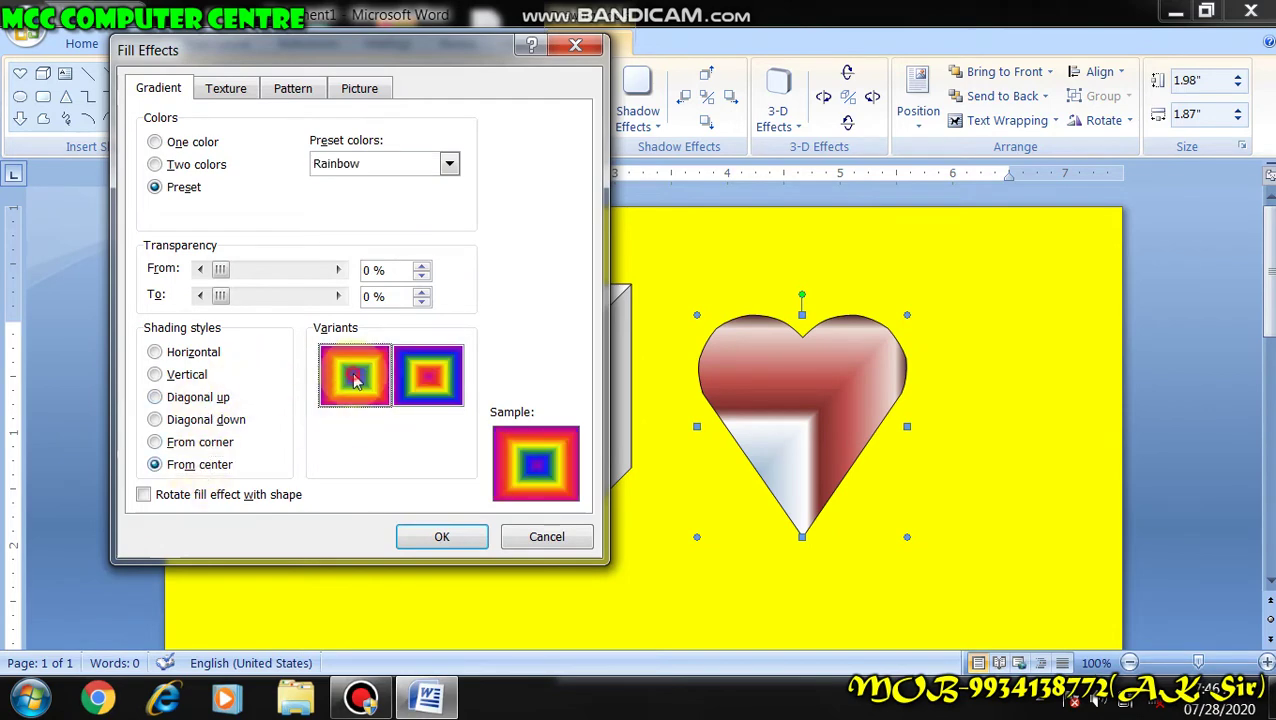
{"action": "left_click", "coordinate": [443, 537]}
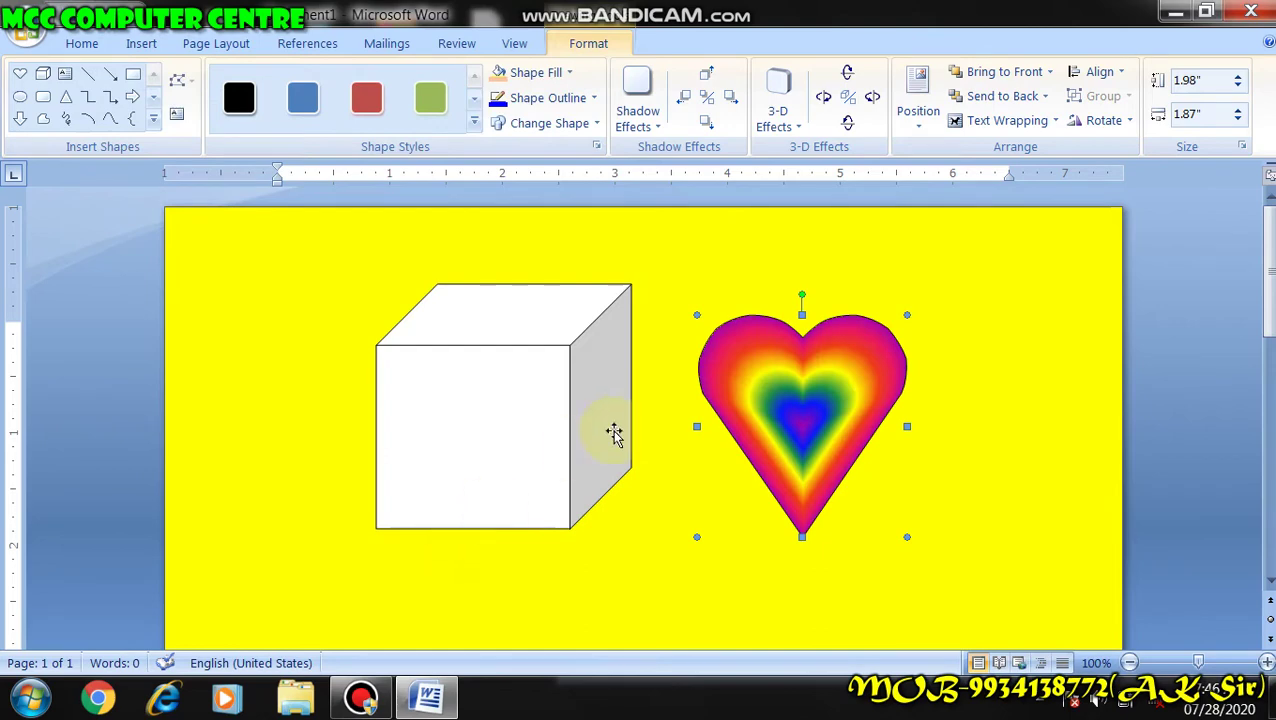
{"action": "left_click", "coordinate": [361, 697]}
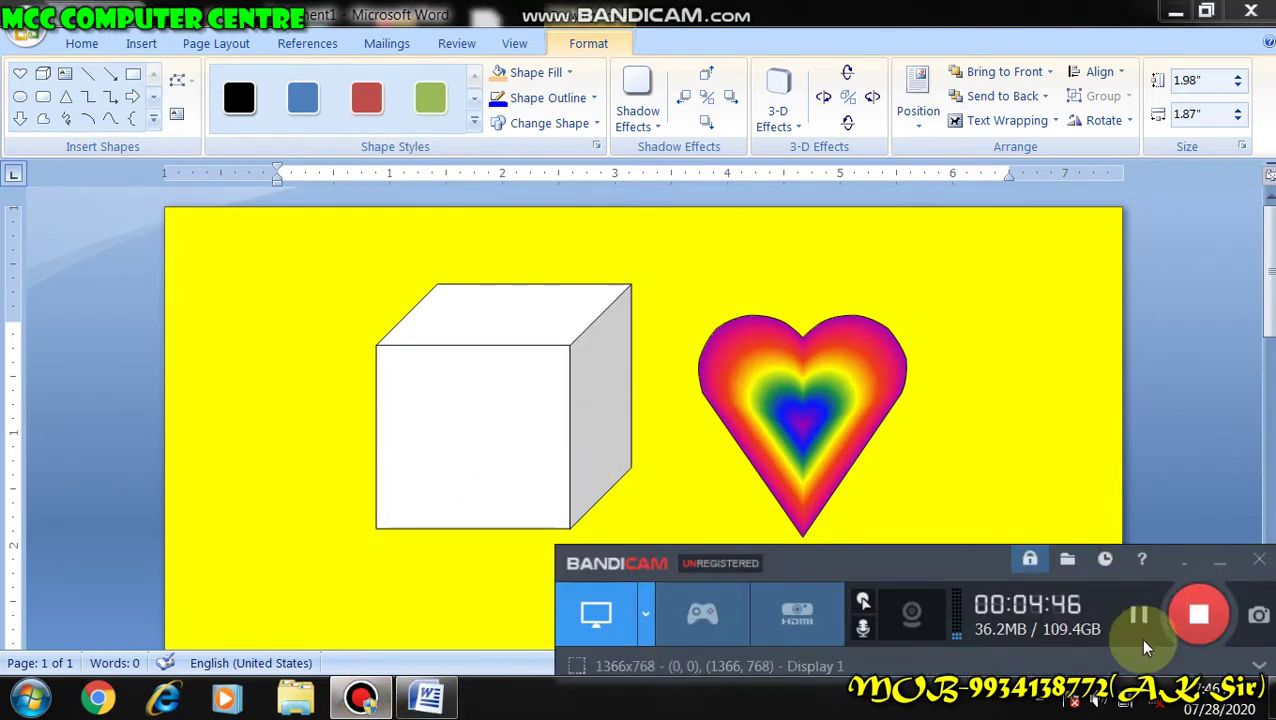
{"action": "left_click", "coordinate": [1003, 433]}
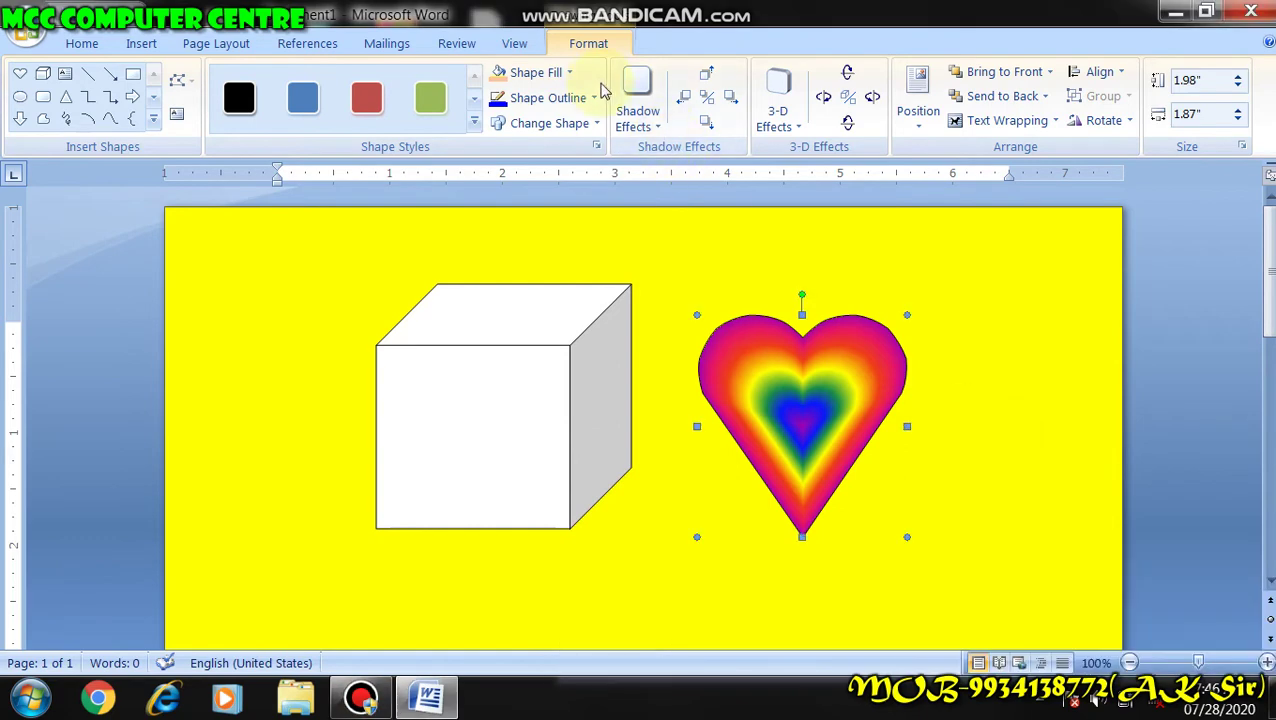
Set the From transparency of the heart's Rainbow gradient to 52% and apply it
{"action": "left_click", "coordinate": [570, 73]}
{"action": "mouse_move", "coordinate": [635, 382]}
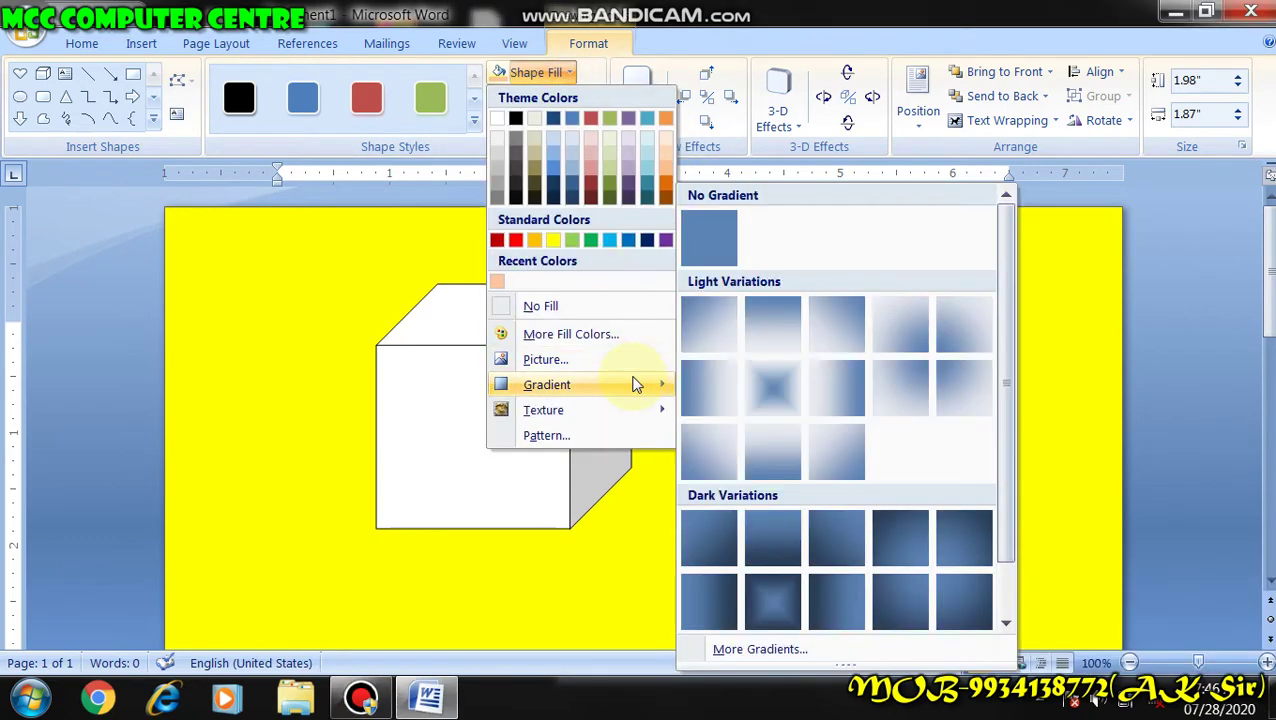
{"action": "left_click", "coordinate": [790, 649]}
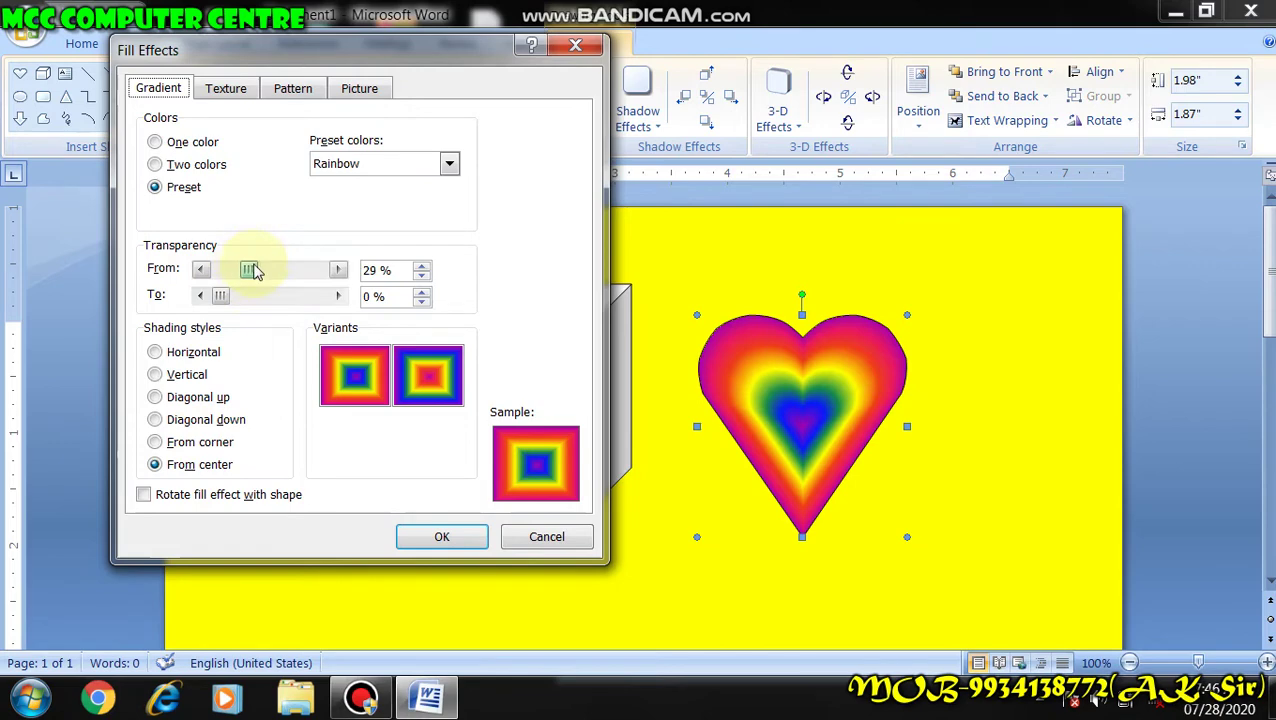
{"action": "left_click", "coordinate": [437, 534]}
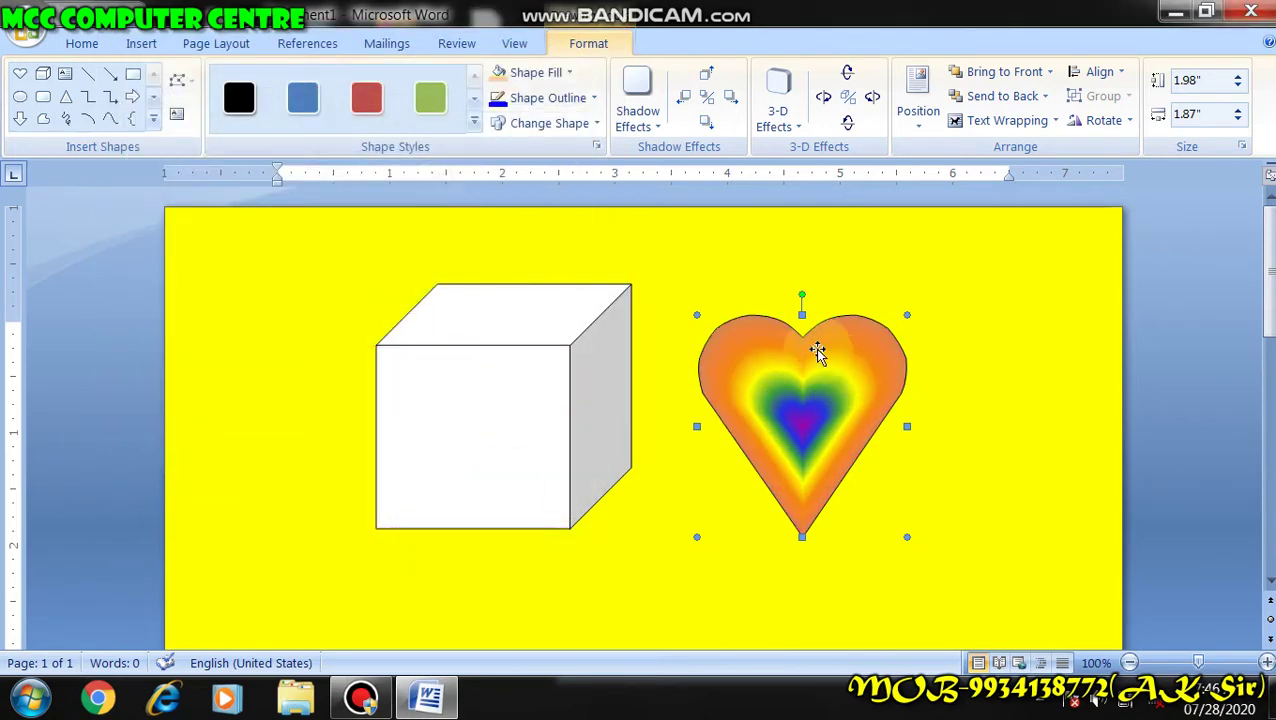
Set the heart gradient's From transparency to 0% and its To transparency to 52%
{"action": "left_click", "coordinate": [540, 73]}
{"action": "mouse_move", "coordinate": [645, 383]}
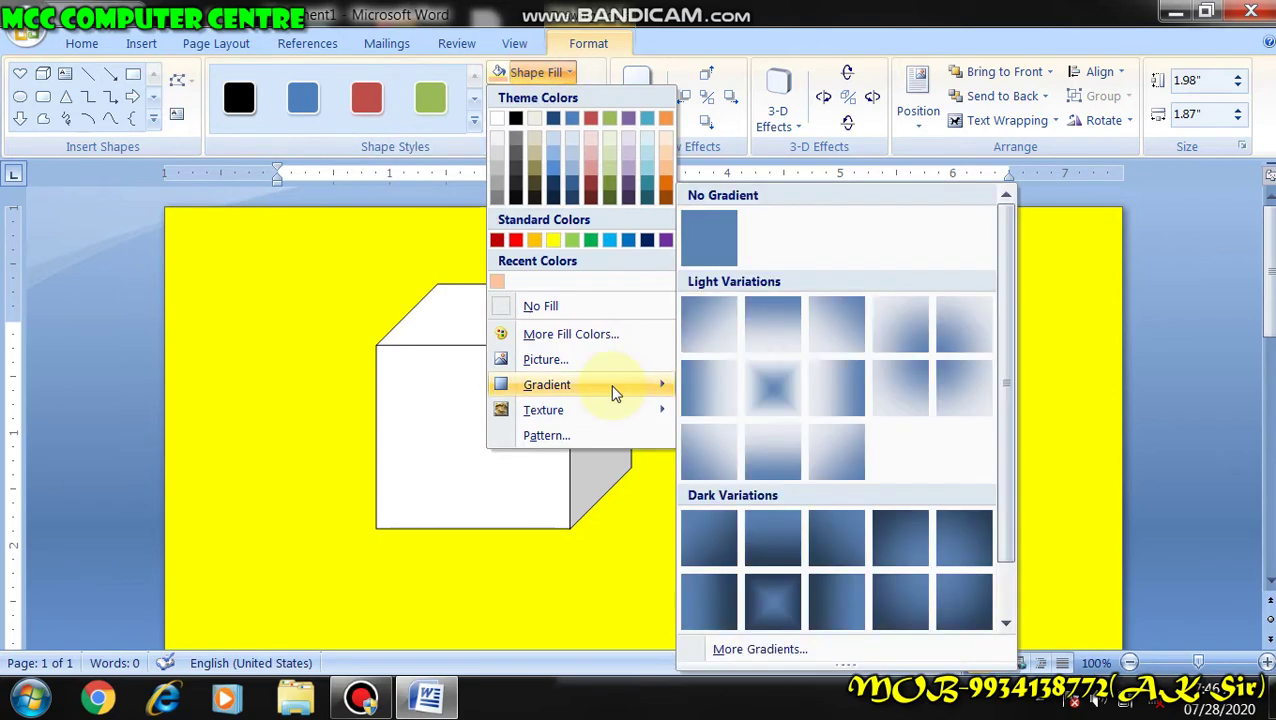
{"action": "left_click", "coordinate": [736, 646]}
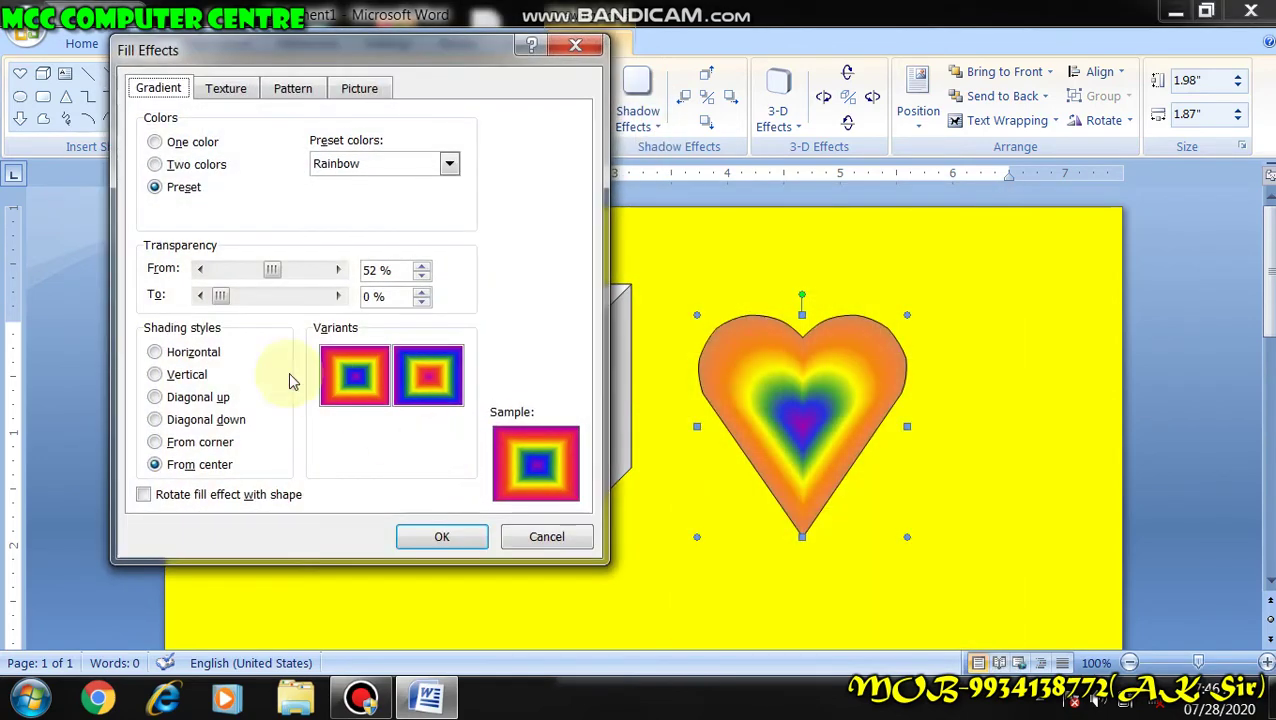
{"action": "left_click_drag", "start_coordinate": [270, 273], "coordinate": [220, 288]}
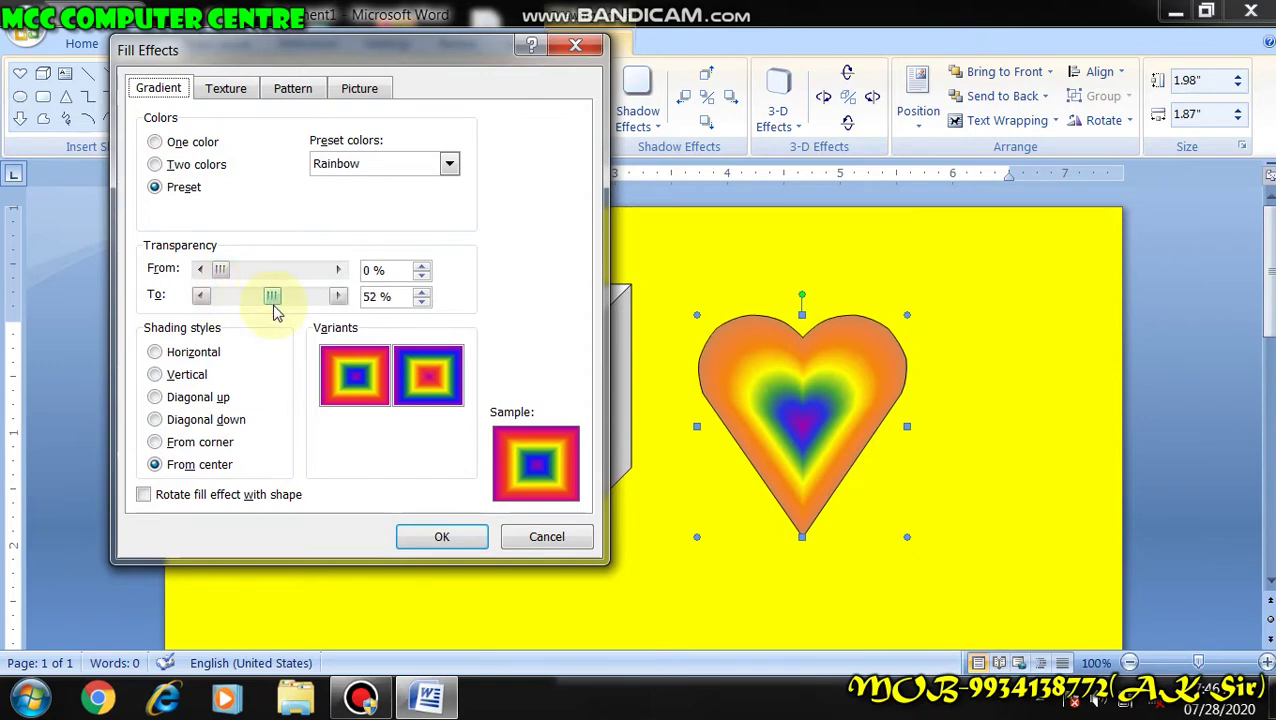
{"action": "left_click", "coordinate": [452, 536]}
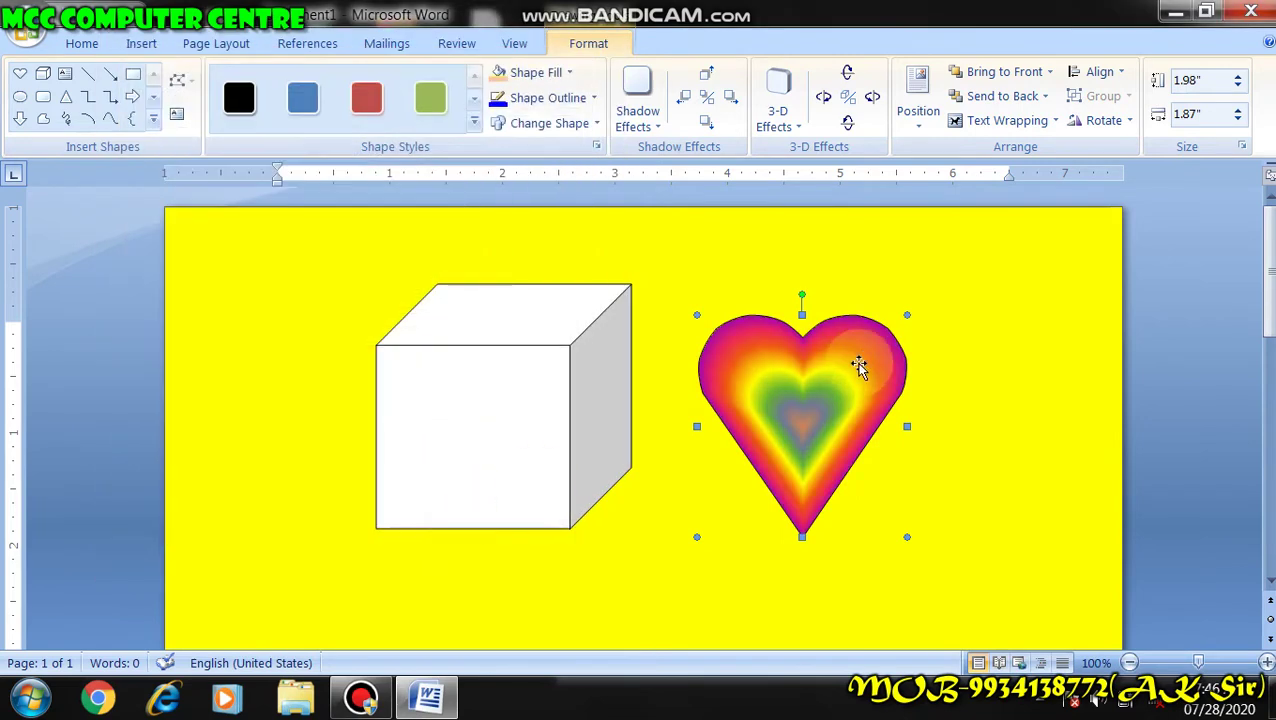
Set the heart gradient's To transparency back to 0% and apply the fully opaque Rainbow fill
{"action": "left_click", "coordinate": [556, 75]}
{"action": "mouse_move", "coordinate": [632, 386]}
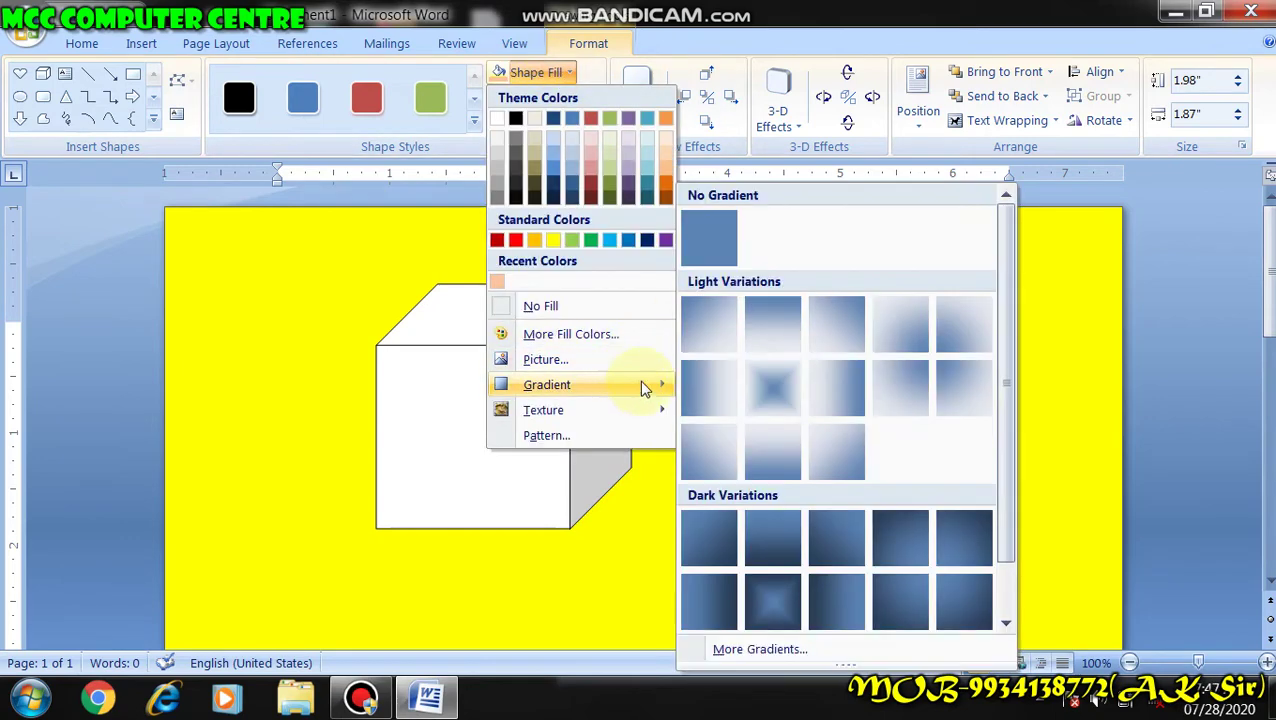
{"action": "left_click", "coordinate": [781, 650]}
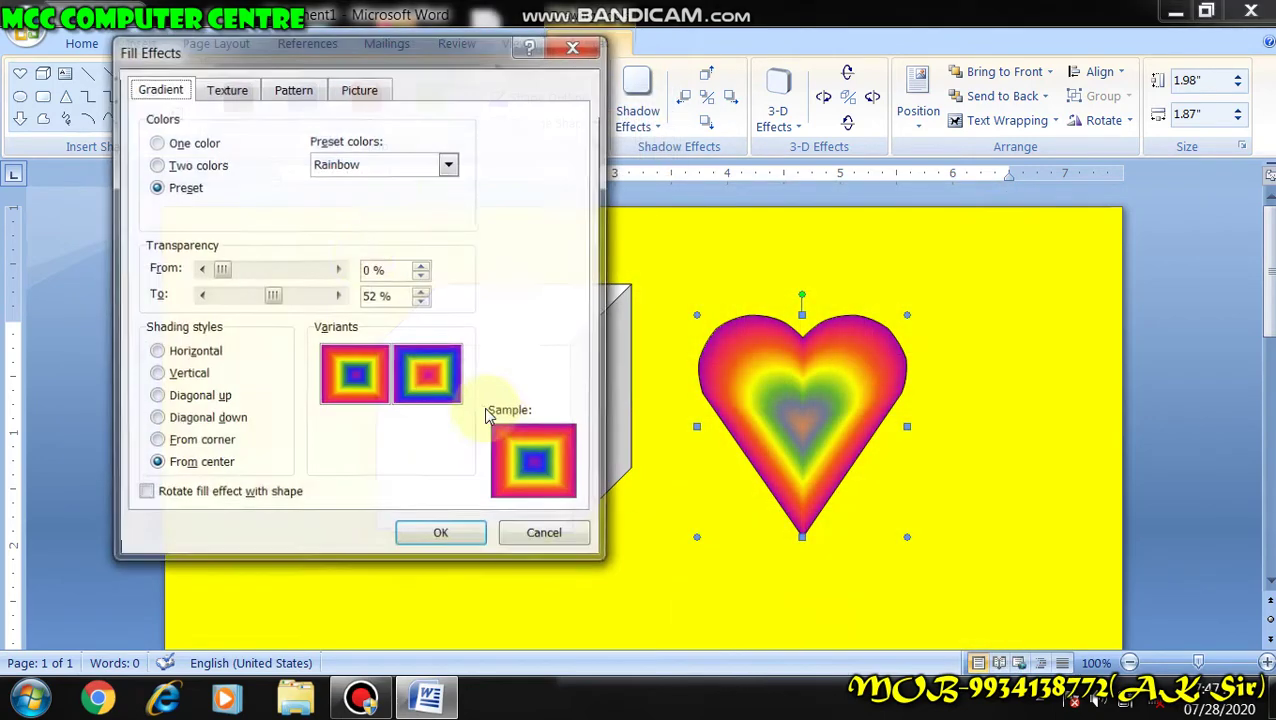
{"action": "left_click_drag", "start_coordinate": [278, 300], "coordinate": [185, 293]}
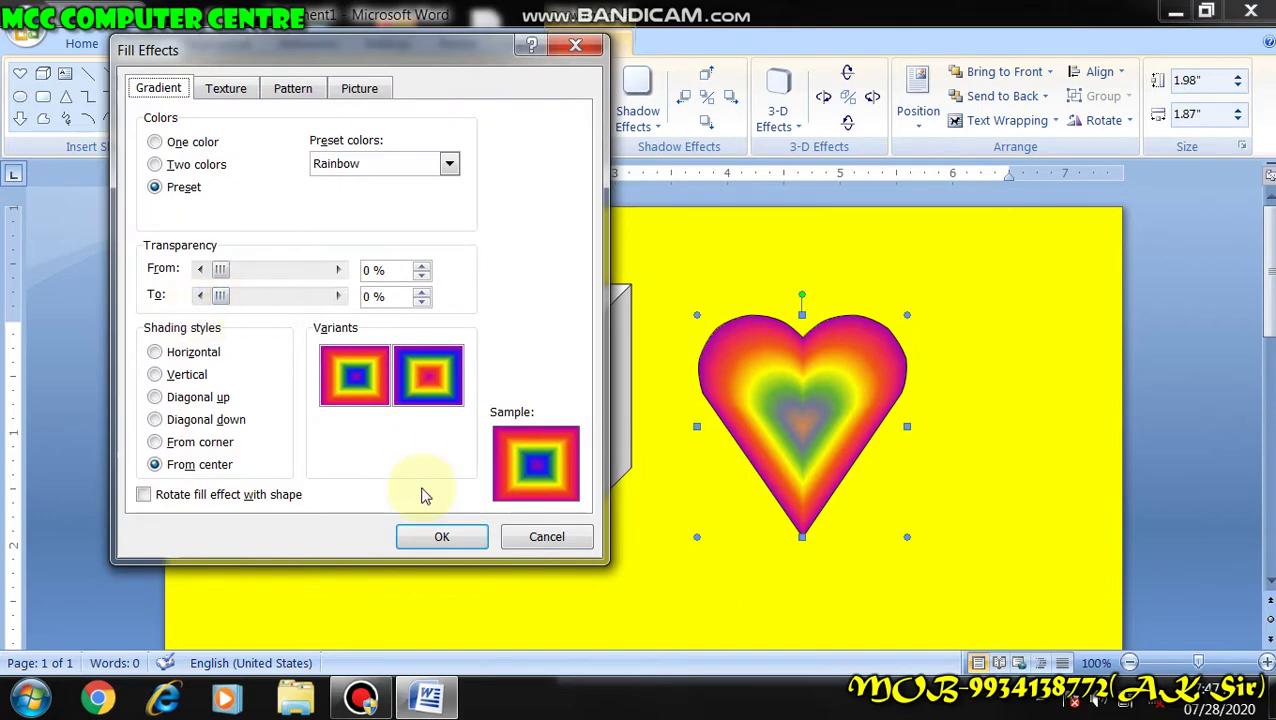
{"action": "left_click", "coordinate": [447, 537]}
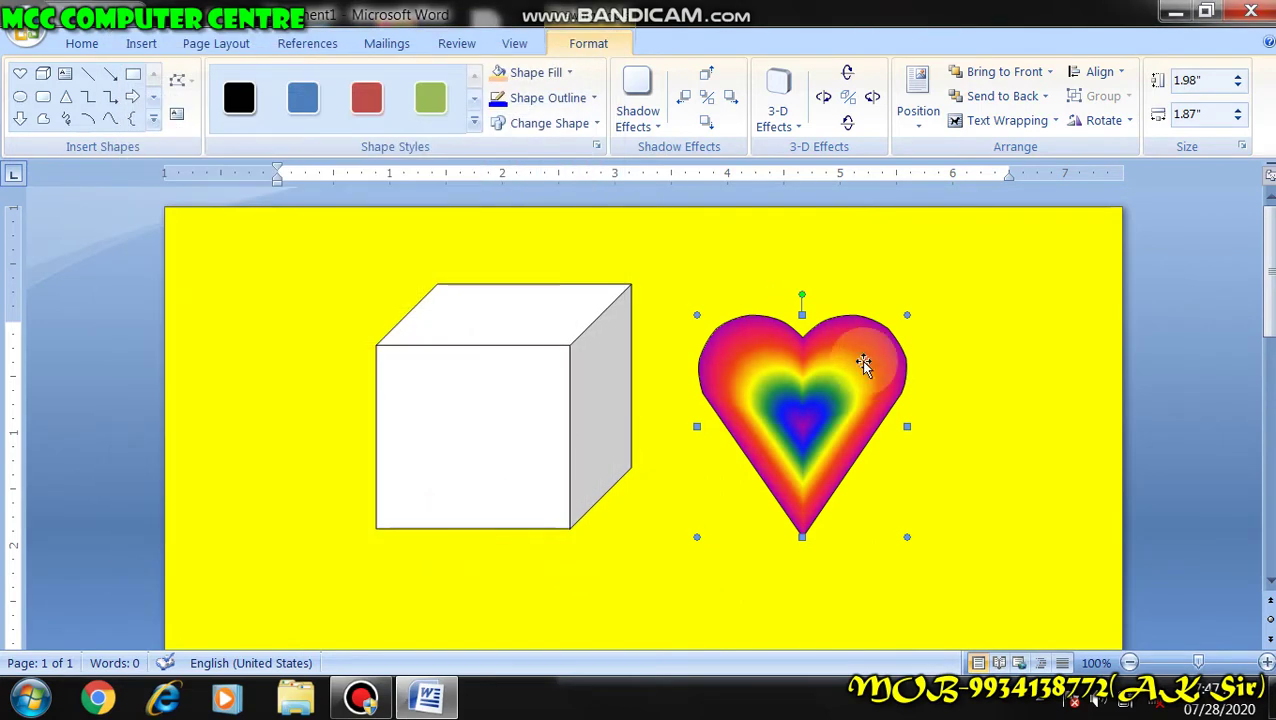
Fill the heart with the light blue water droplets texture and replace it with the grey granite texture
{"action": "left_click", "coordinate": [541, 77]}
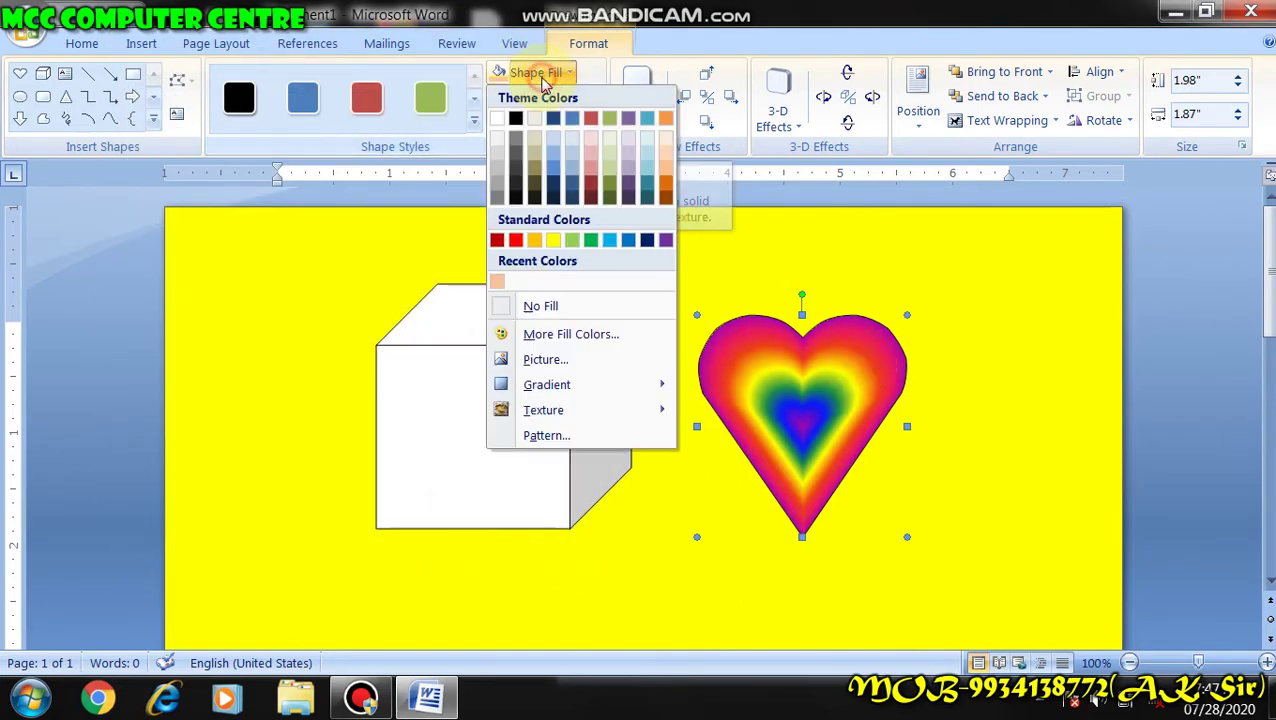
{"action": "mouse_move", "coordinate": [617, 422]}
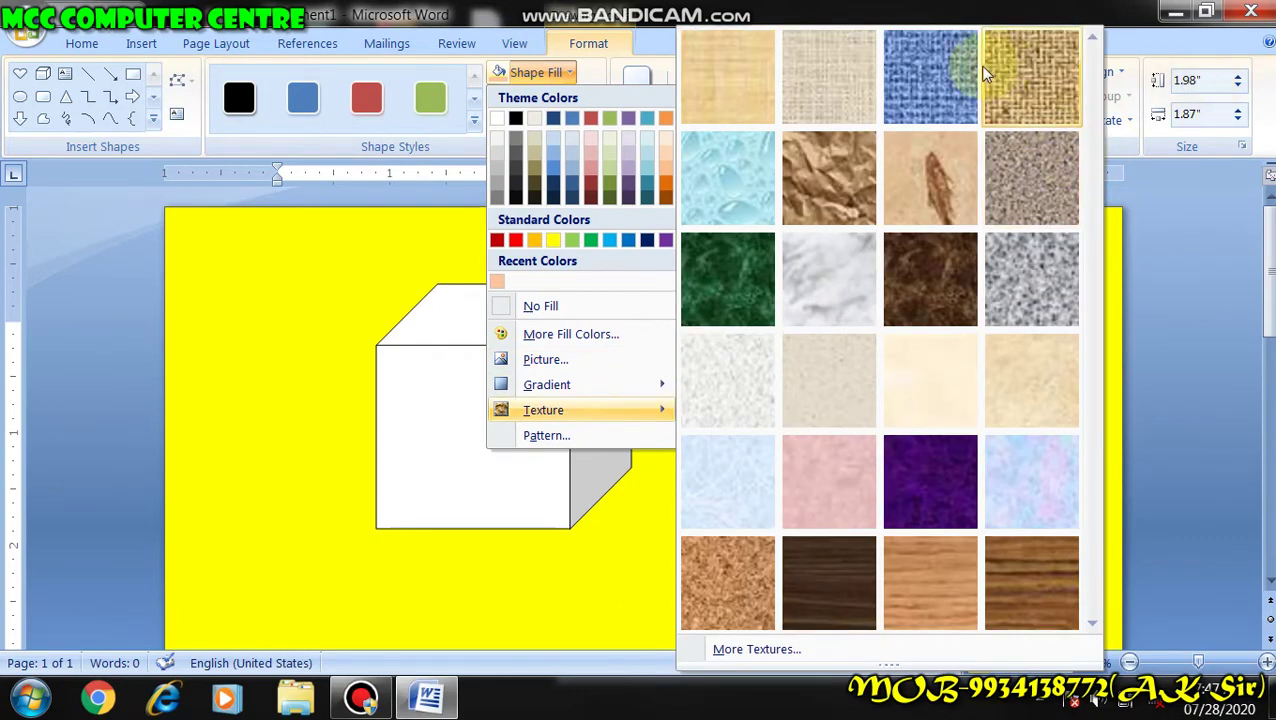
{"action": "left_click", "coordinate": [728, 178]}
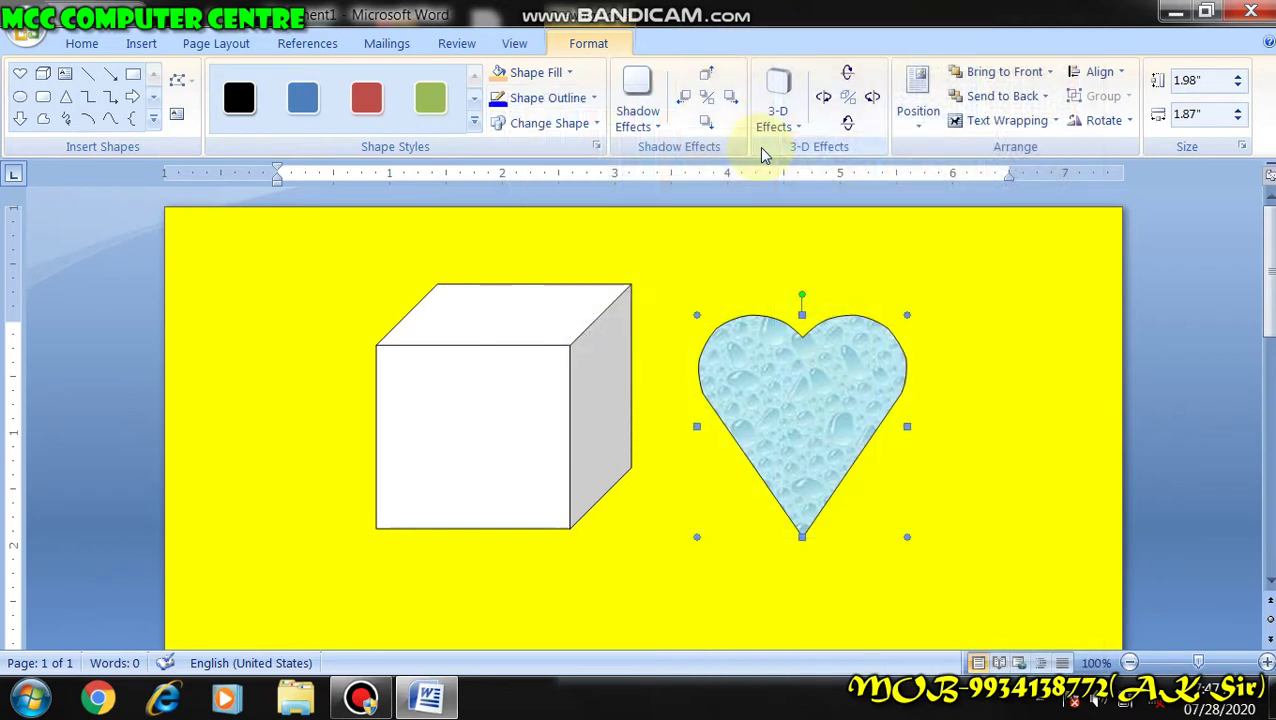
{"action": "left_click", "coordinate": [541, 76]}
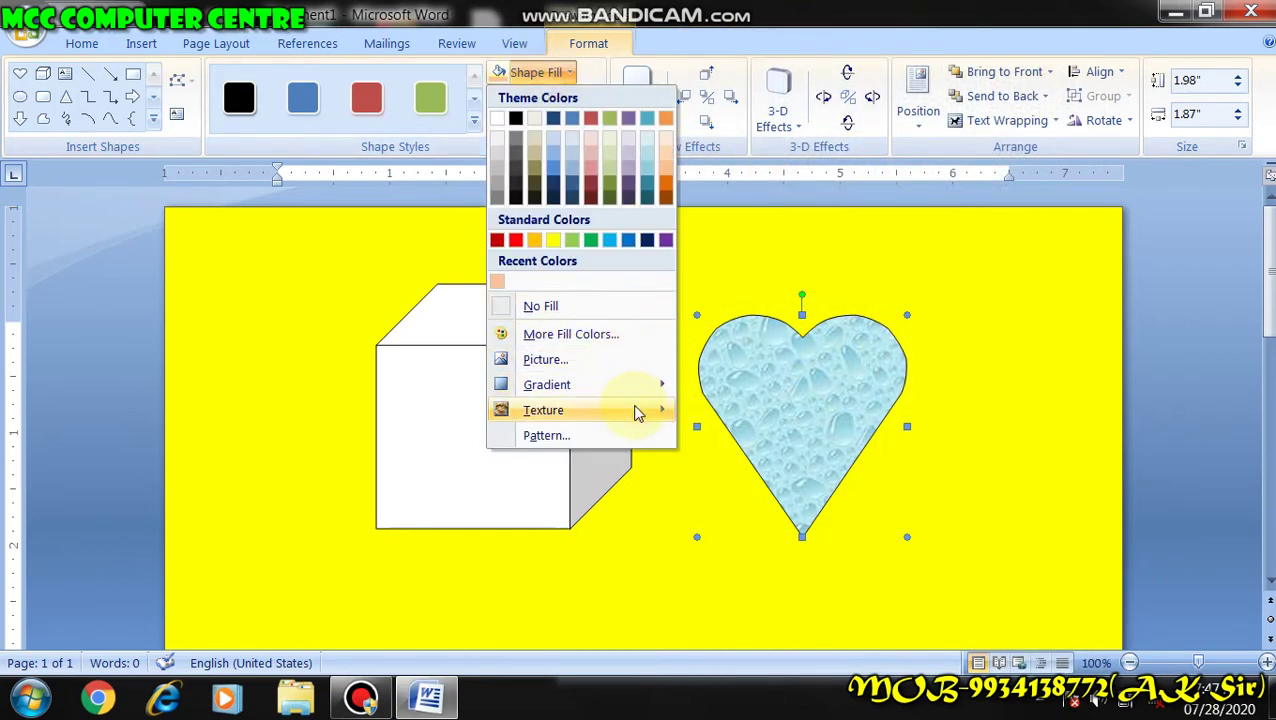
{"action": "mouse_move", "coordinate": [635, 412]}
{"action": "left_click", "coordinate": [1038, 250]}
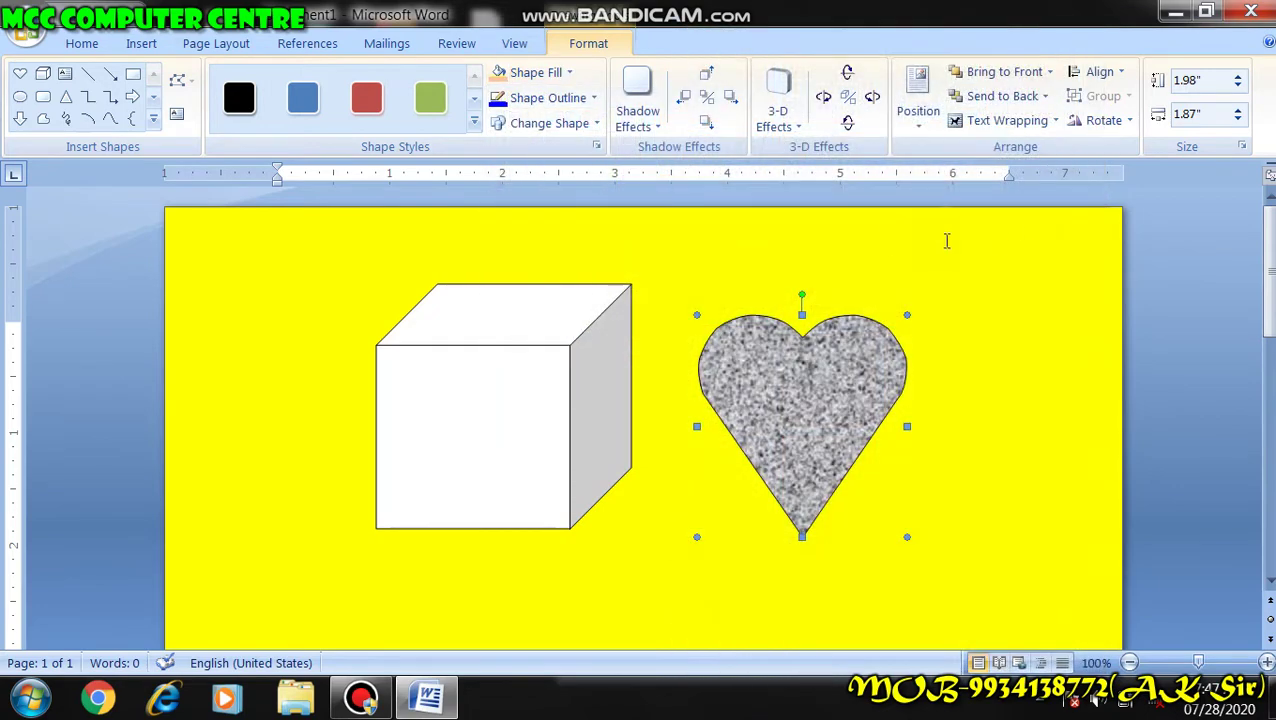
Fill the heart with the Diagonal brick pattern using a red foreground and a green background
{"action": "left_click", "coordinate": [548, 73]}
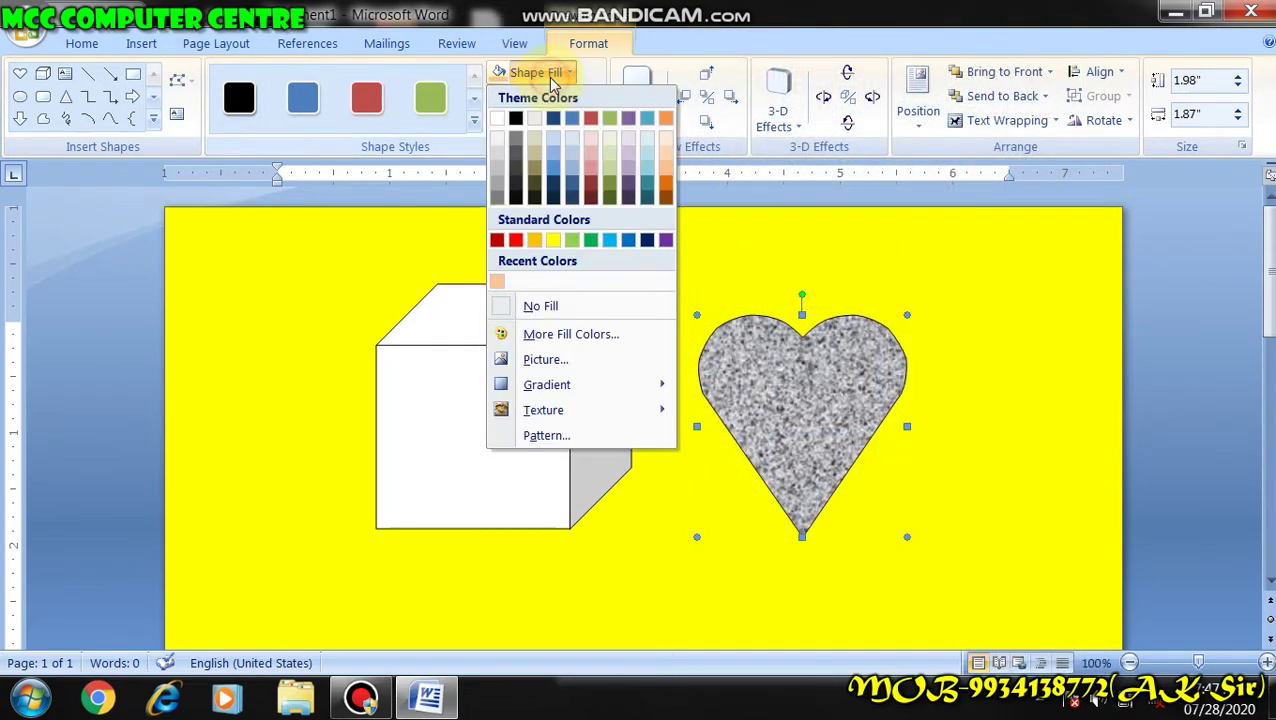
{"action": "left_click", "coordinate": [598, 435]}
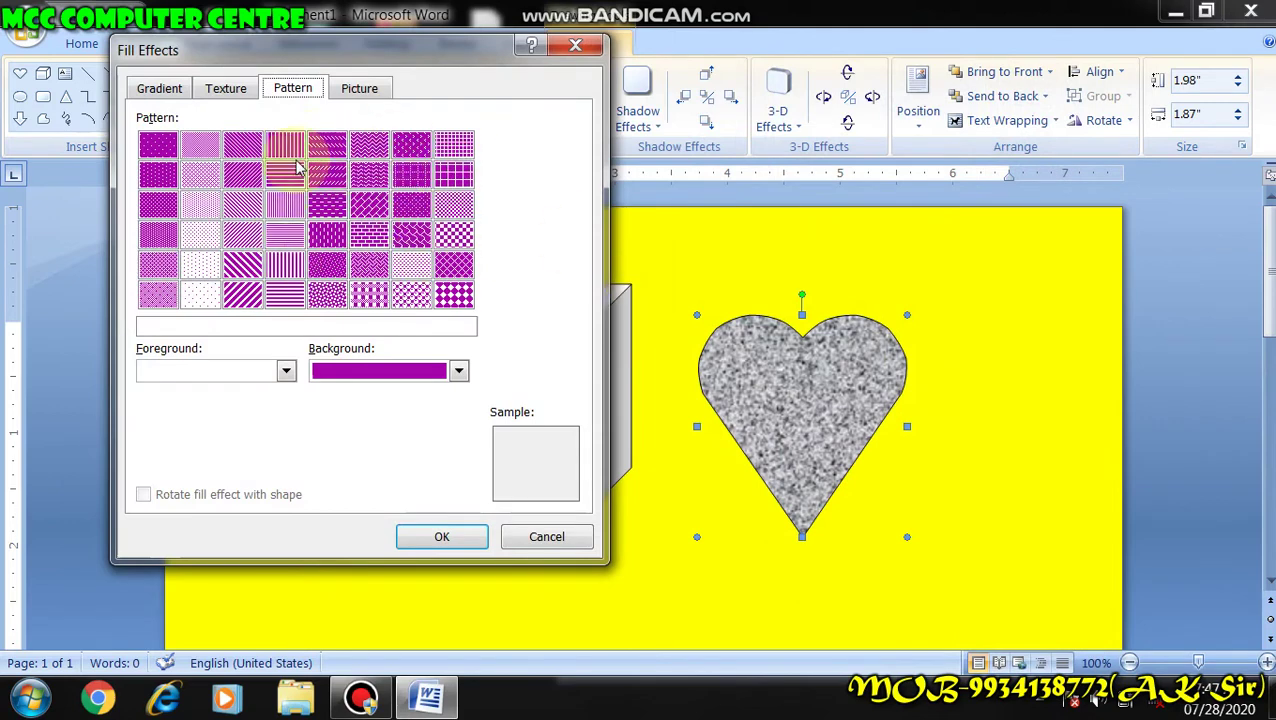
{"action": "left_click", "coordinate": [385, 208]}
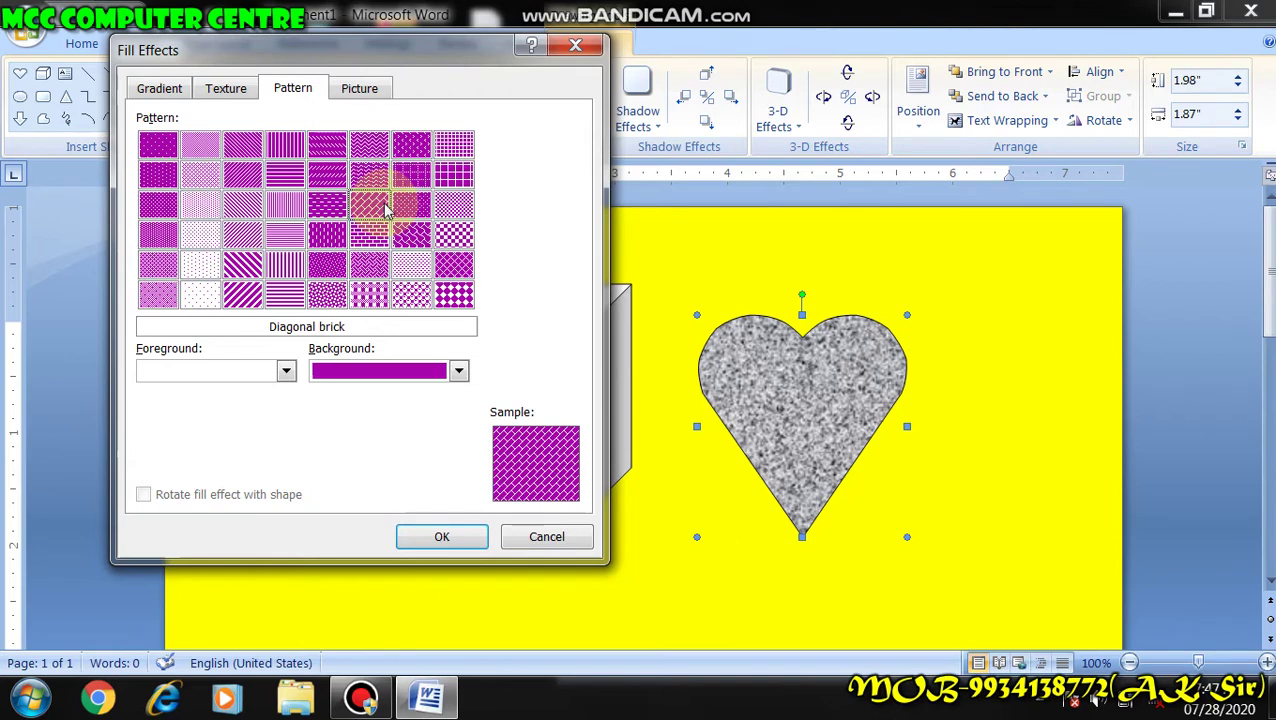
{"action": "left_click", "coordinate": [240, 371]}
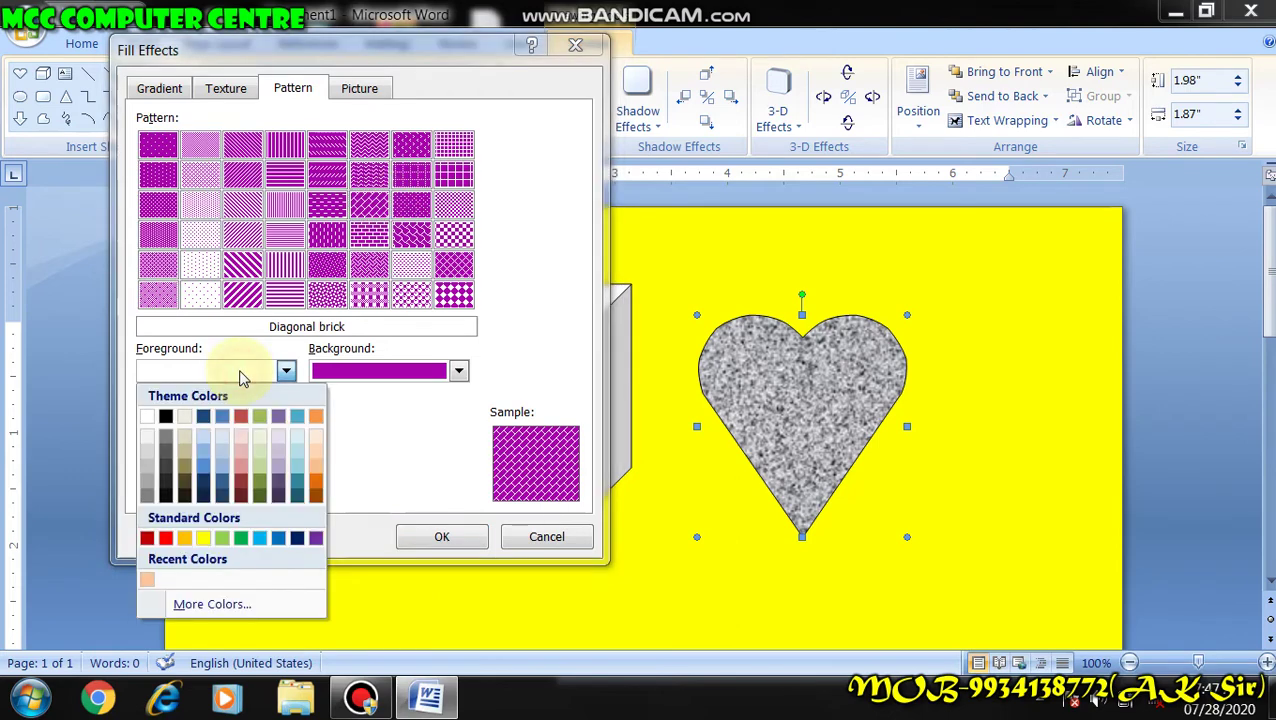
{"action": "left_click", "coordinate": [166, 539]}
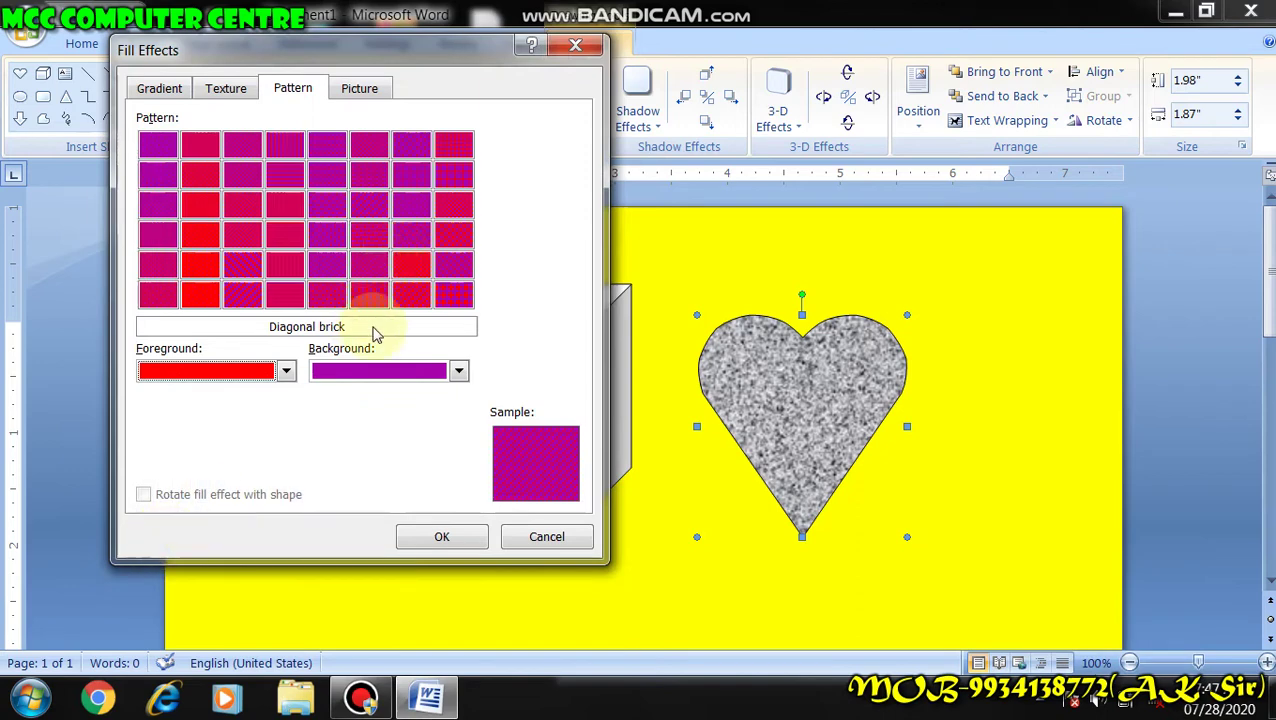
{"action": "left_click", "coordinate": [405, 378]}
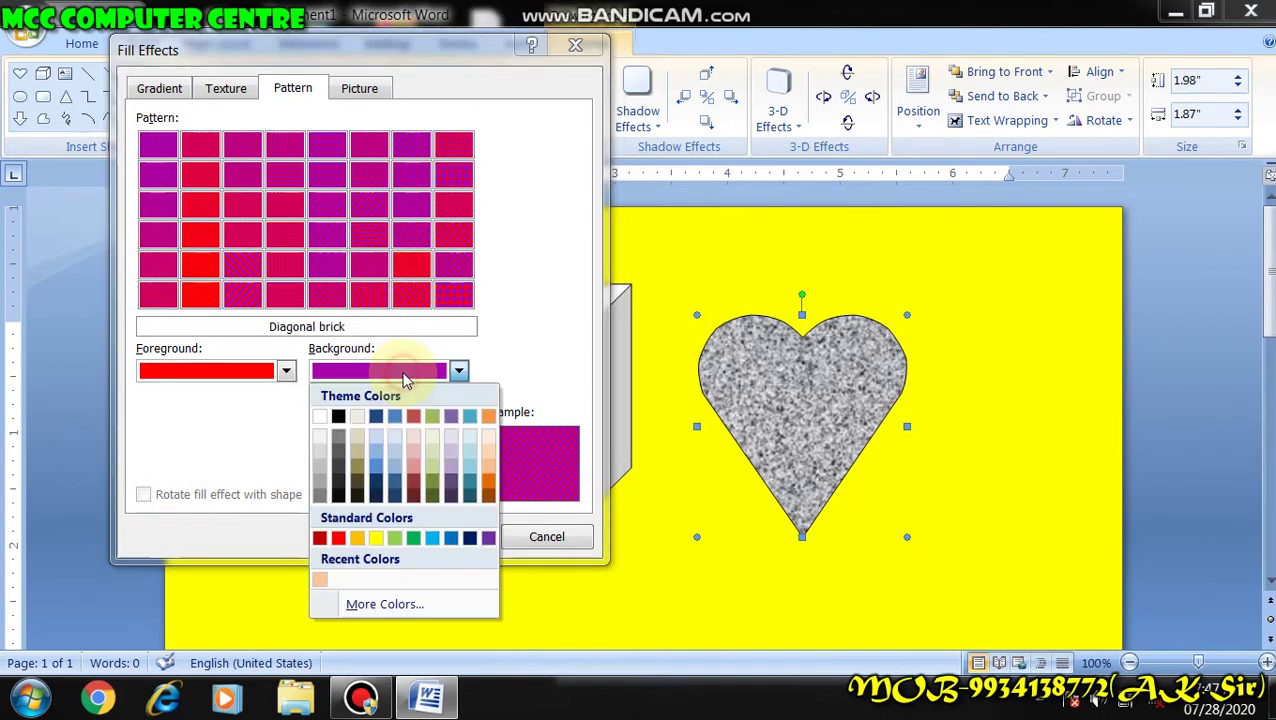
{"action": "left_click", "coordinate": [418, 539]}
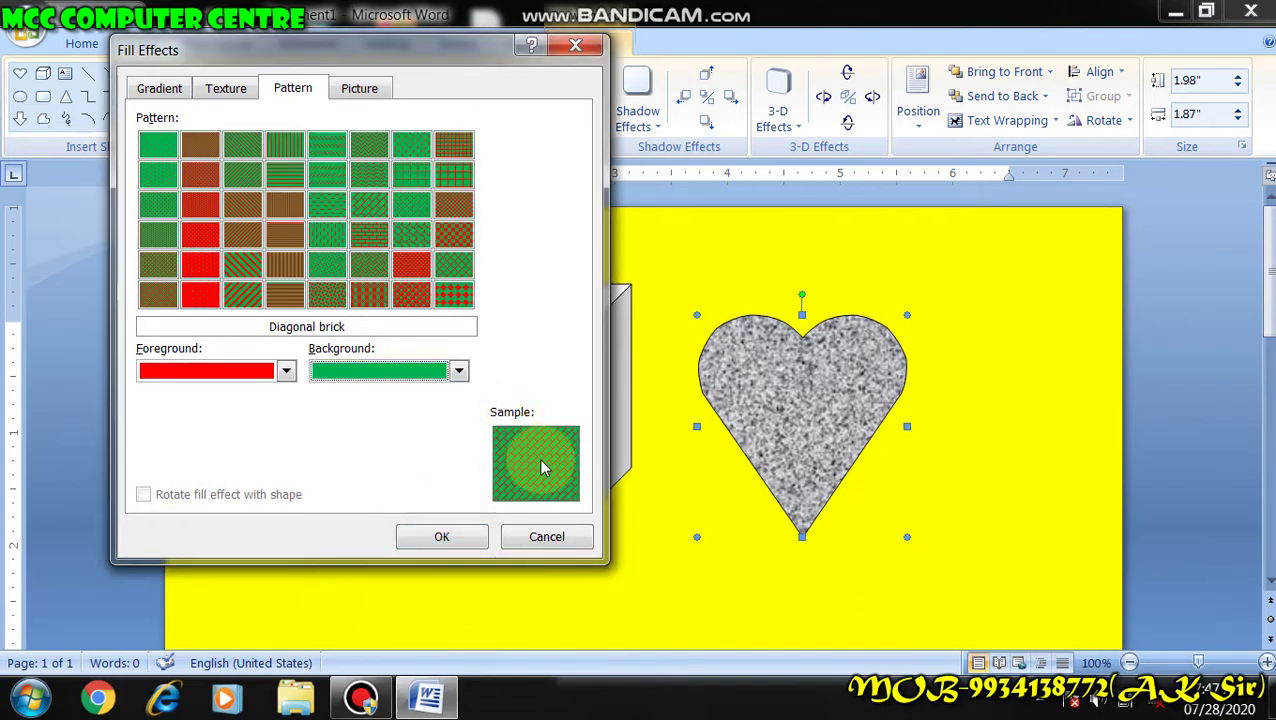
{"action": "left_click", "coordinate": [442, 536]}
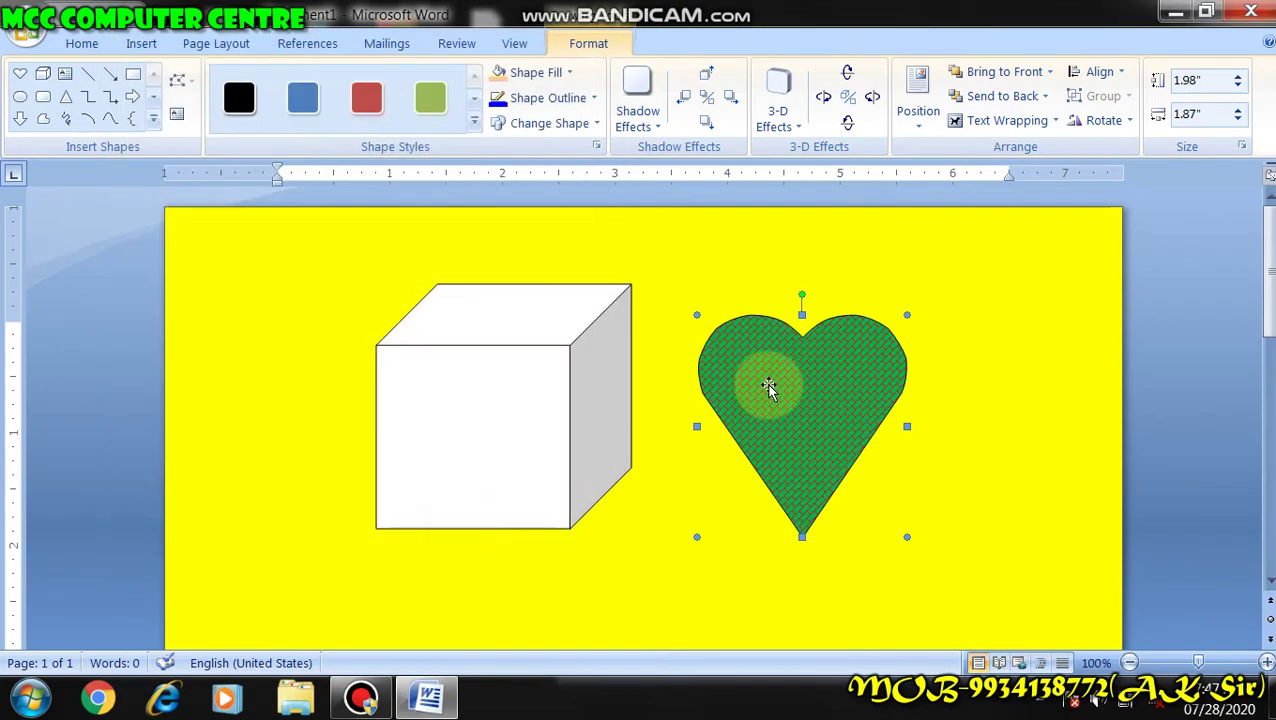
Change the heart's pattern fill to the plaid-like pattern in the last row, sixth column of the pattern grid
{"action": "left_click", "coordinate": [551, 82]}
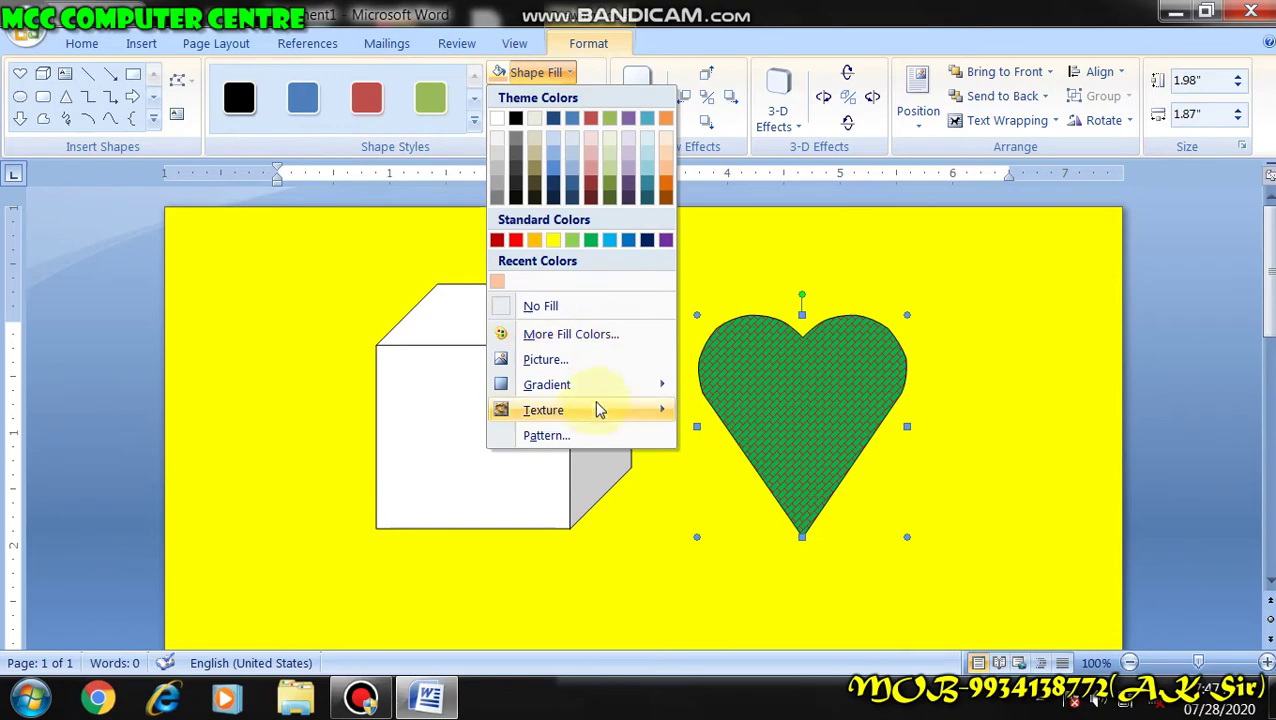
{"action": "left_click", "coordinate": [545, 435]}
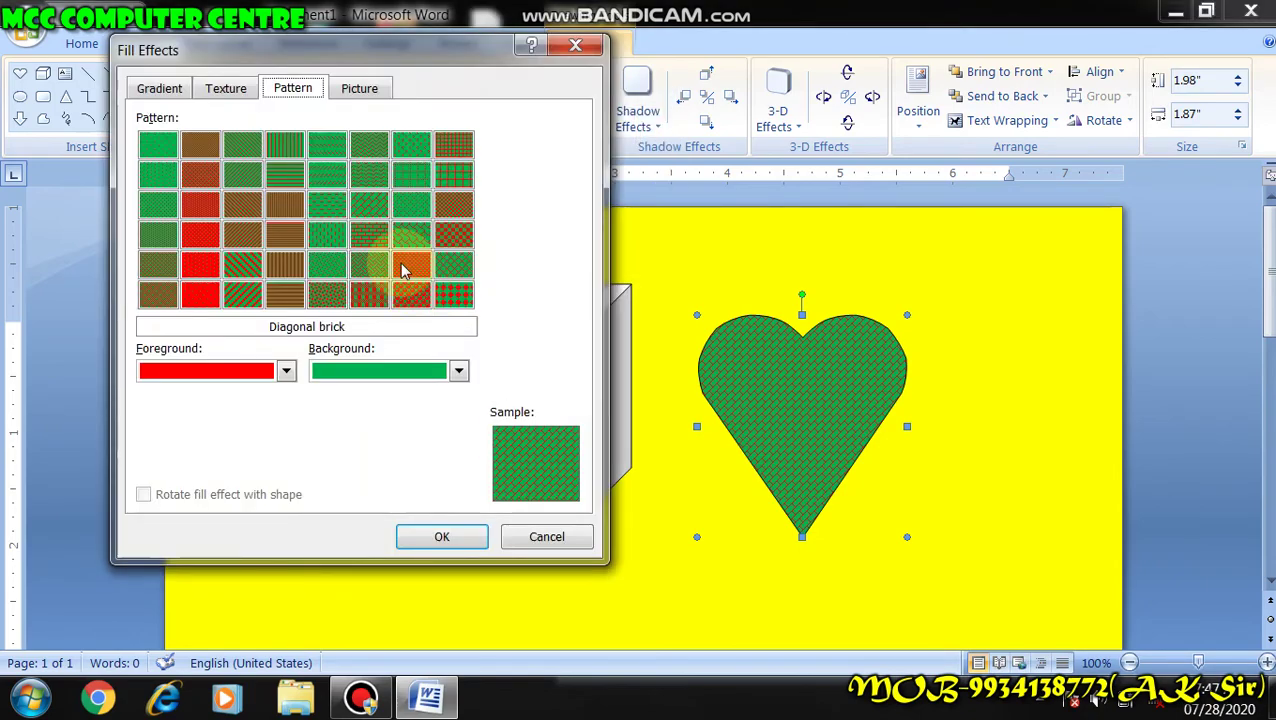
{"action": "left_click", "coordinate": [372, 295]}
{"action": "left_click", "coordinate": [416, 541]}
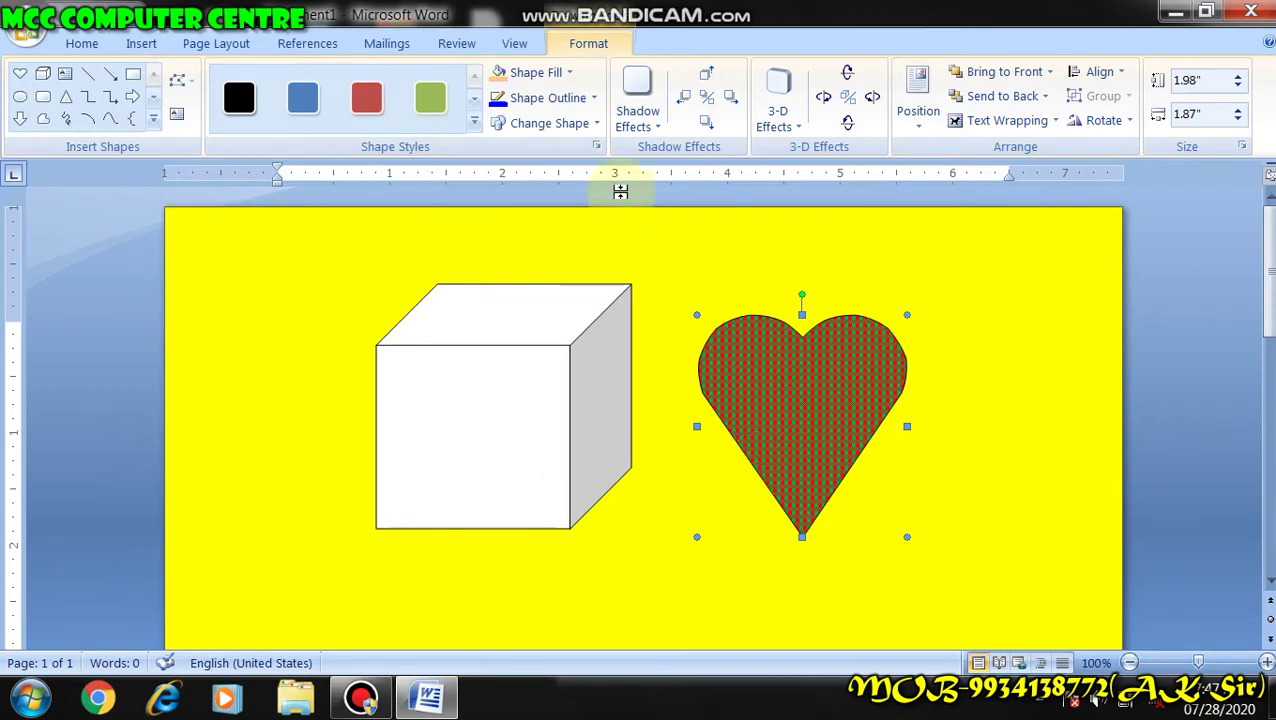
{"action": "left_click", "coordinate": [532, 74]}
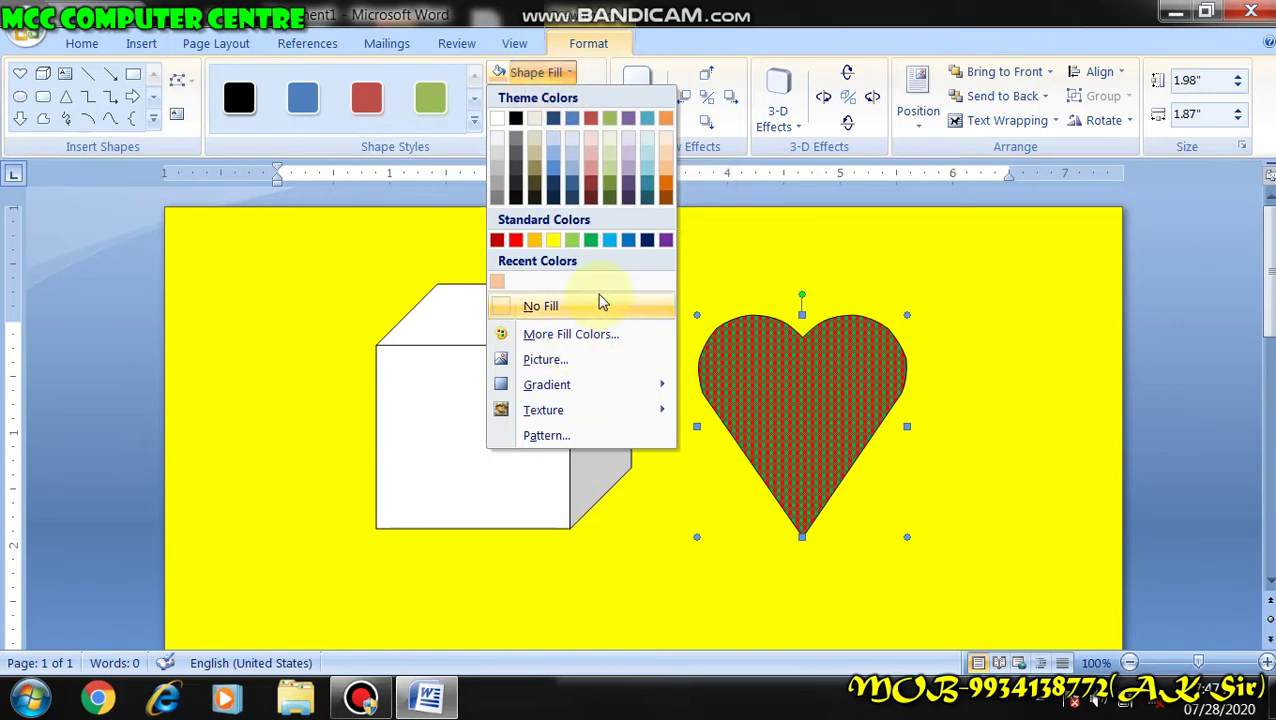
{"action": "left_click", "coordinate": [852, 373]}
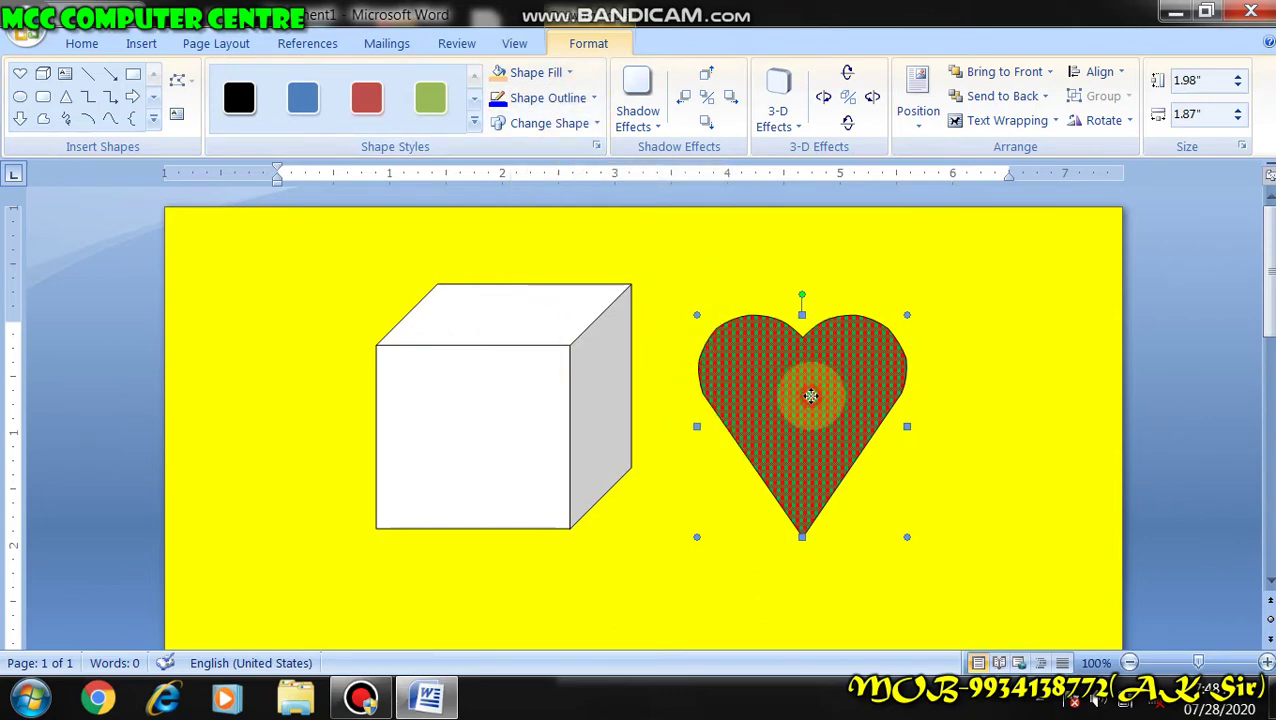
Set the heart's outline weight to 4½ pt
{"action": "left_click", "coordinate": [548, 97]}
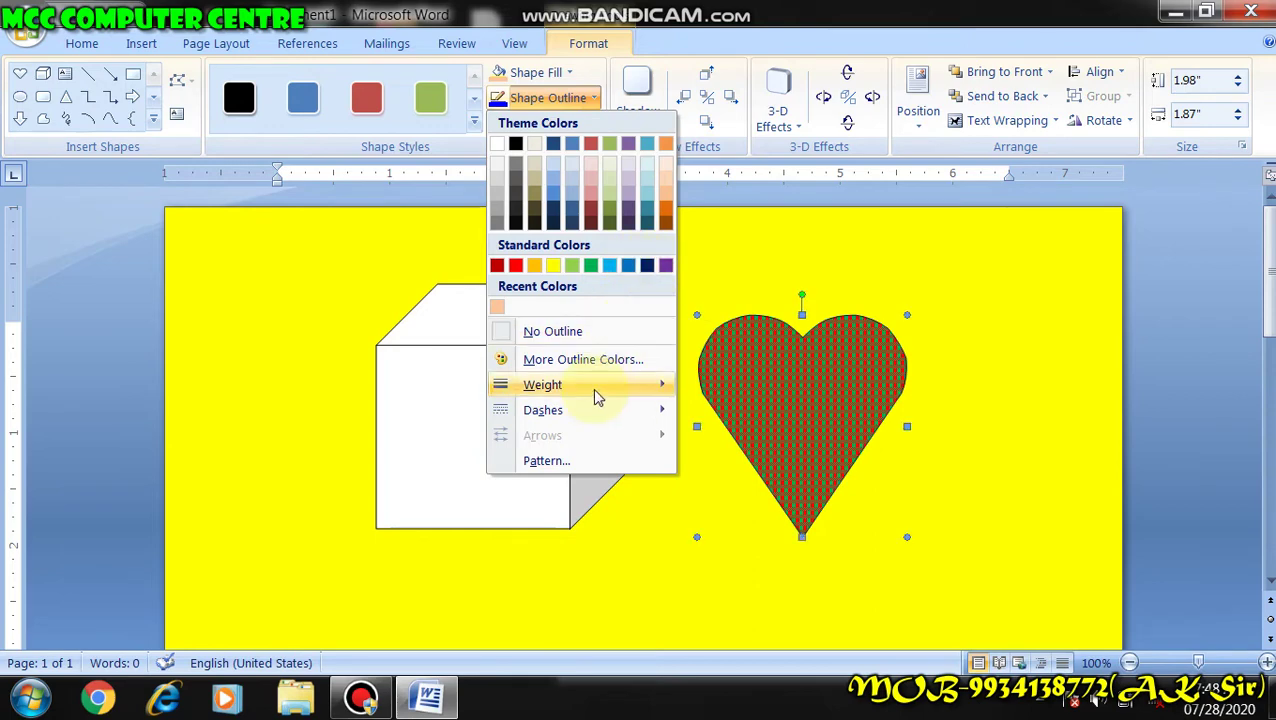
{"action": "mouse_move", "coordinate": [592, 387]}
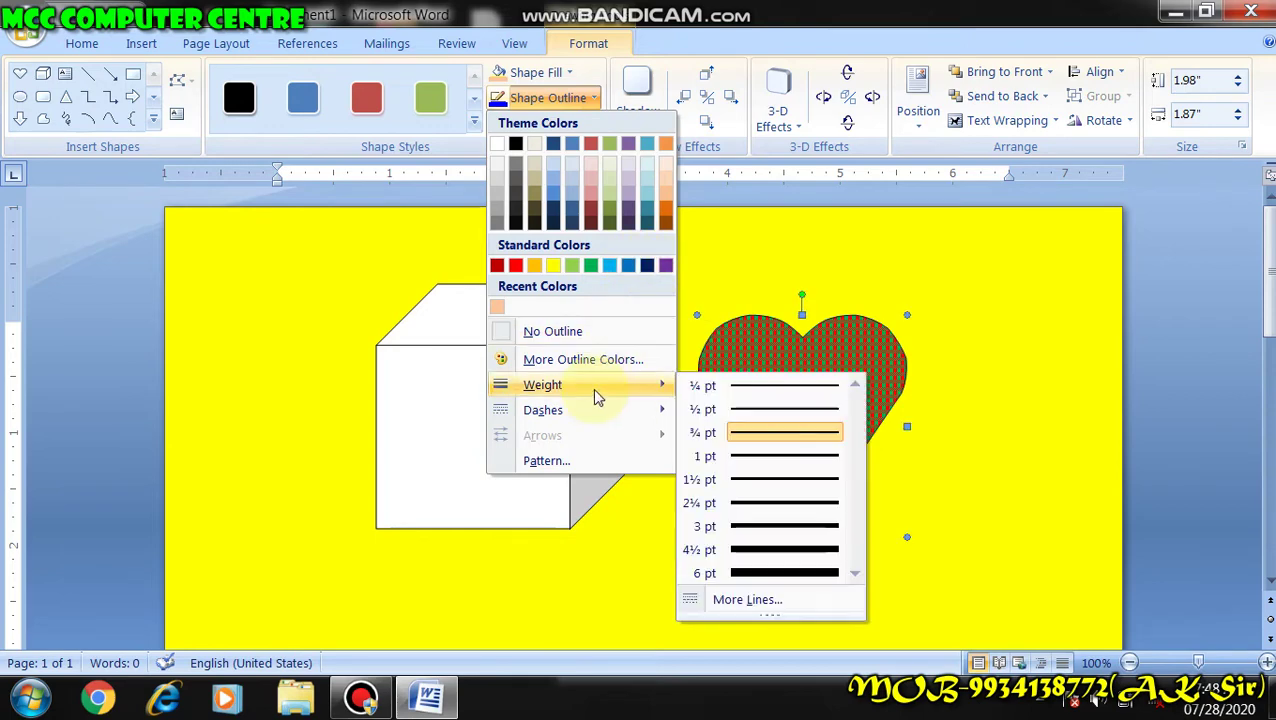
{"action": "left_click", "coordinate": [798, 560]}
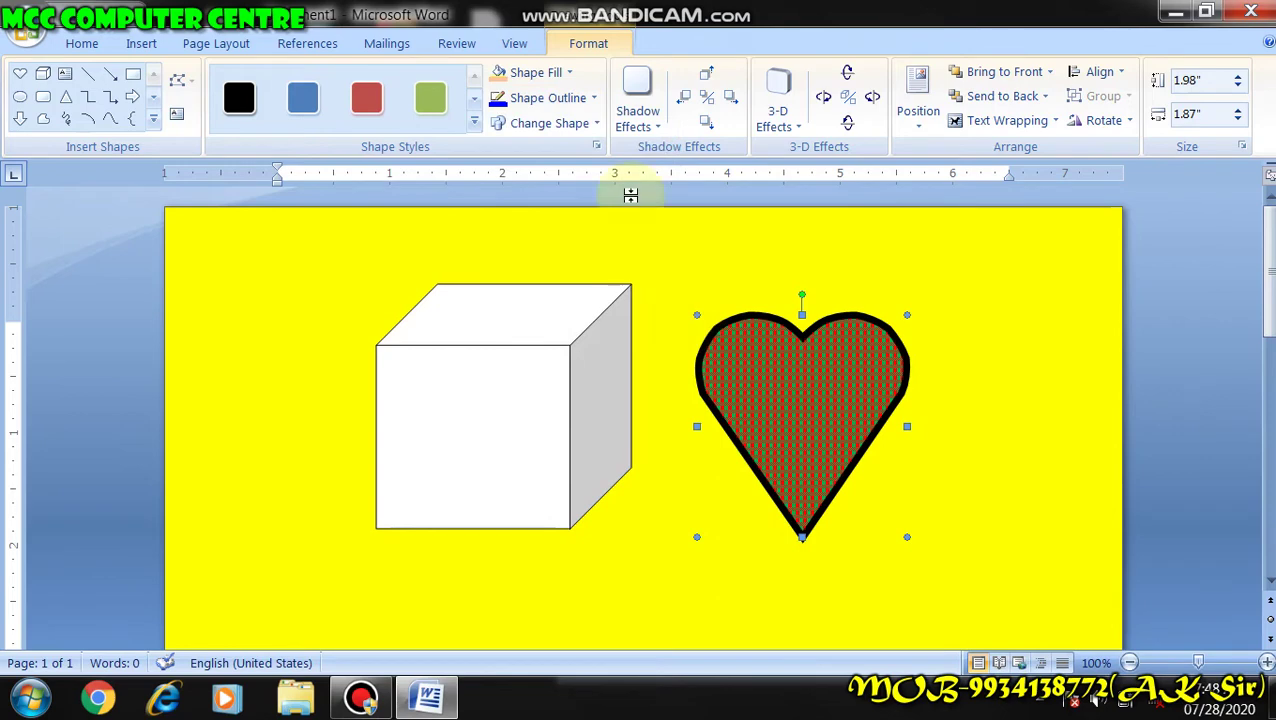
{"action": "left_click", "coordinate": [568, 98]}
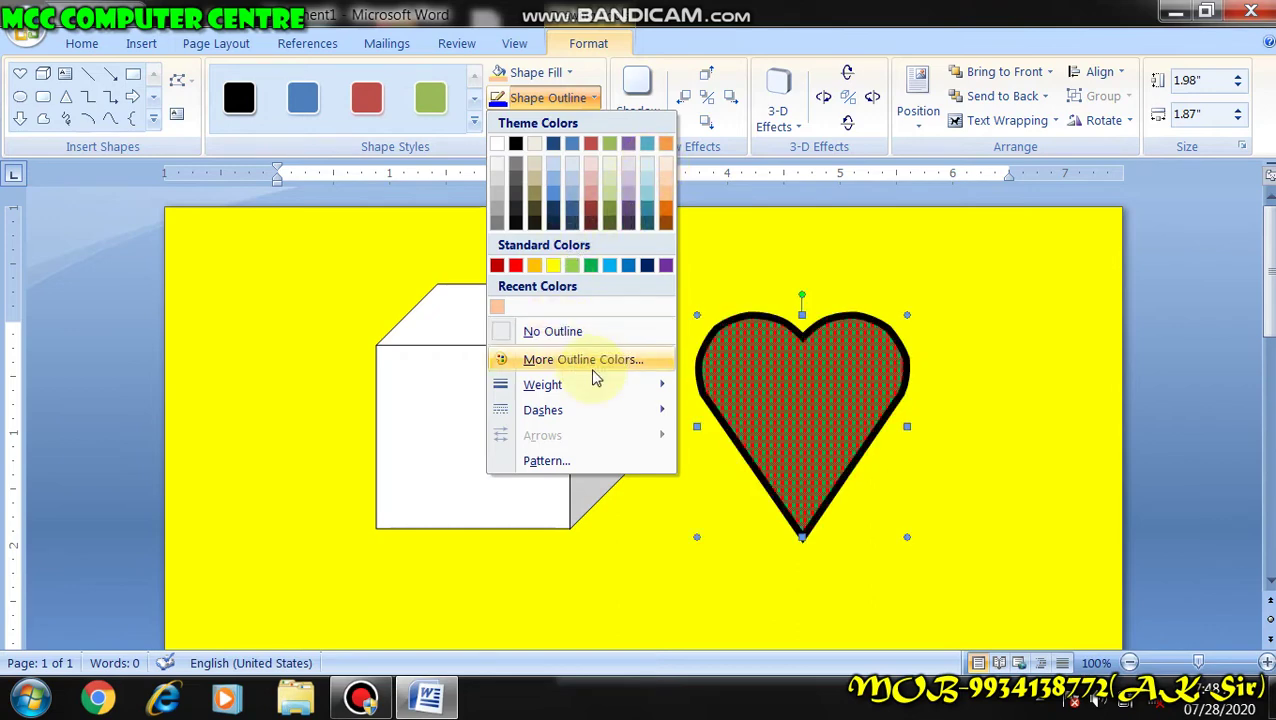
{"action": "left_click", "coordinate": [590, 364]}
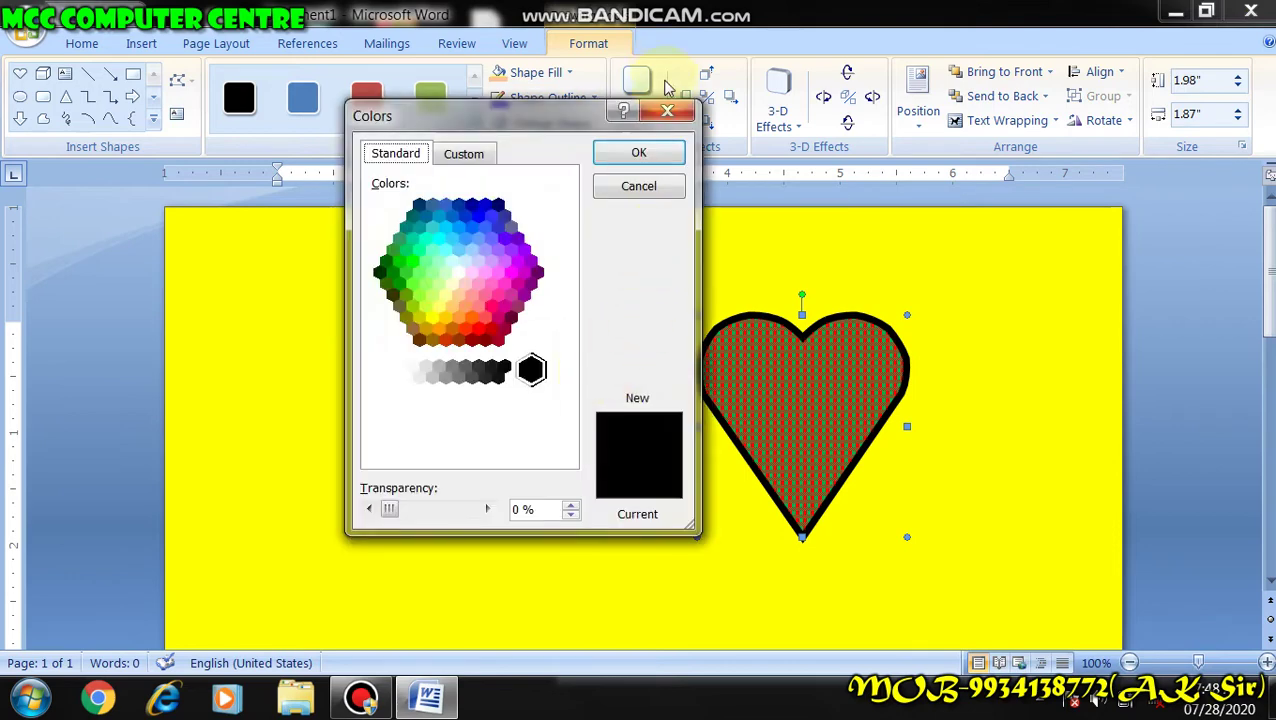
{"action": "left_click", "coordinate": [667, 112]}
Apply the 6 pt triple-line style to the heart's outline through the additional line options
{"action": "left_click", "coordinate": [548, 97]}
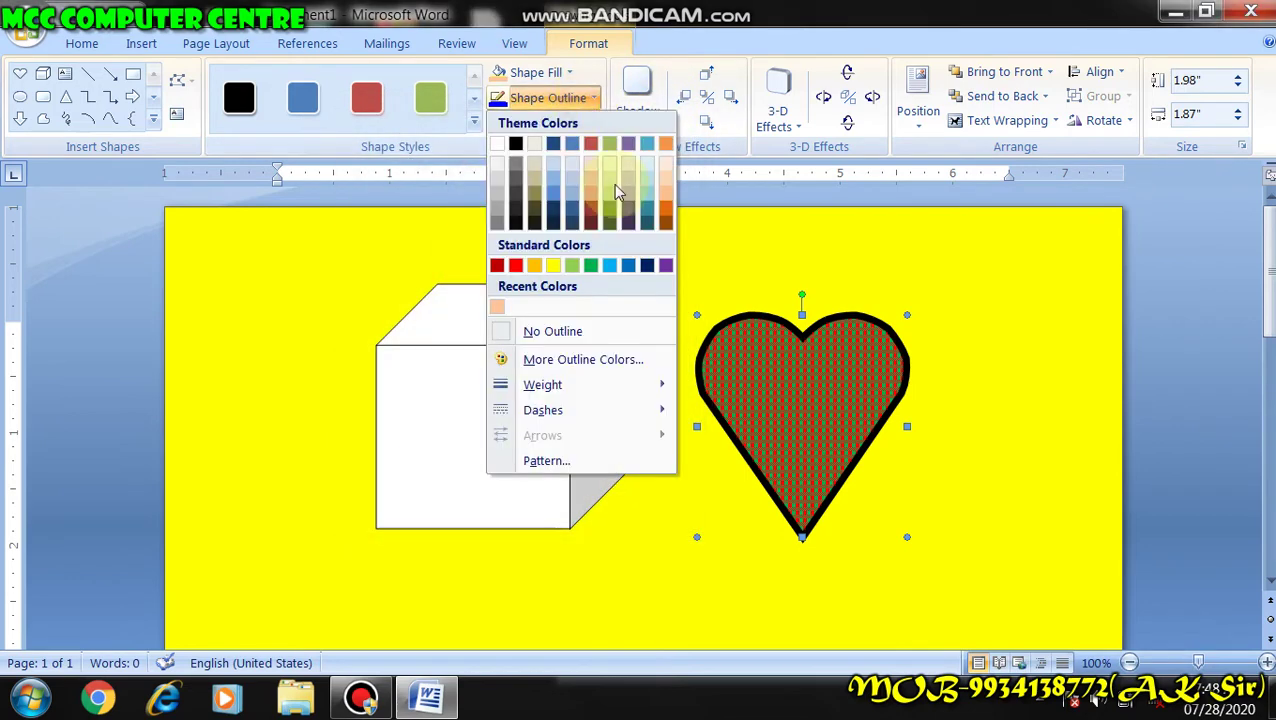
{"action": "mouse_move", "coordinate": [619, 398]}
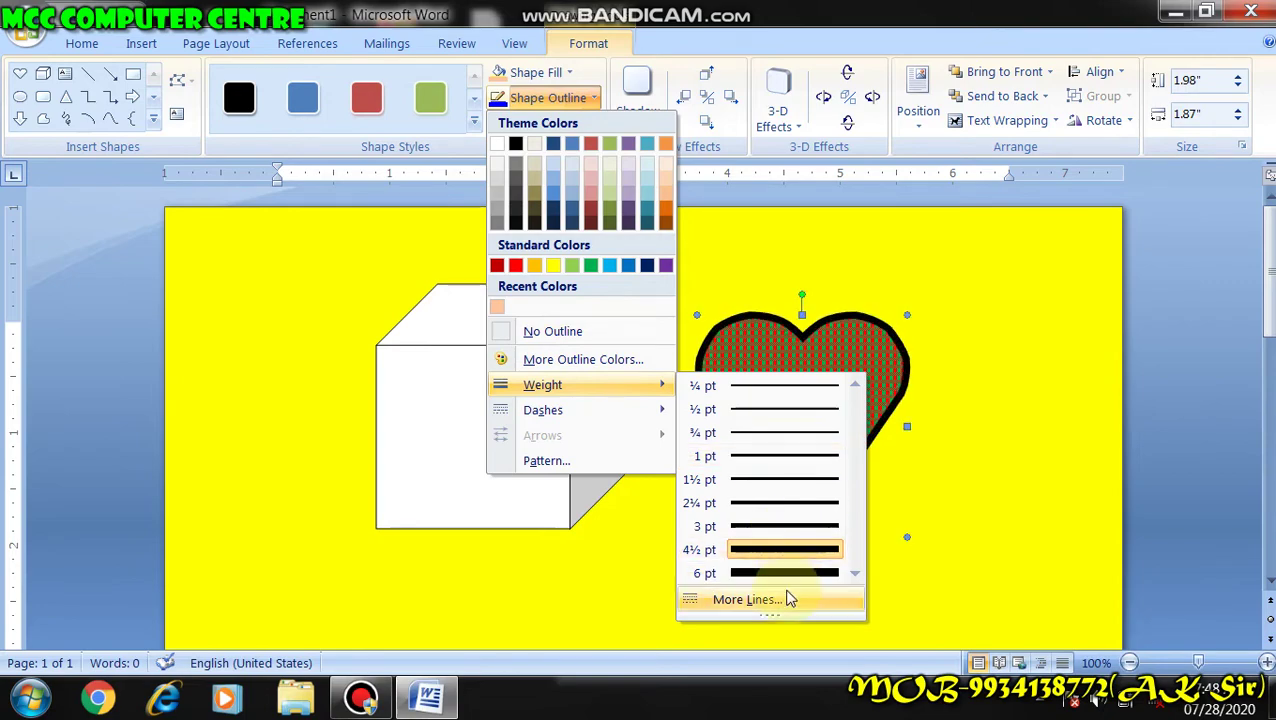
{"action": "left_click", "coordinate": [748, 600]}
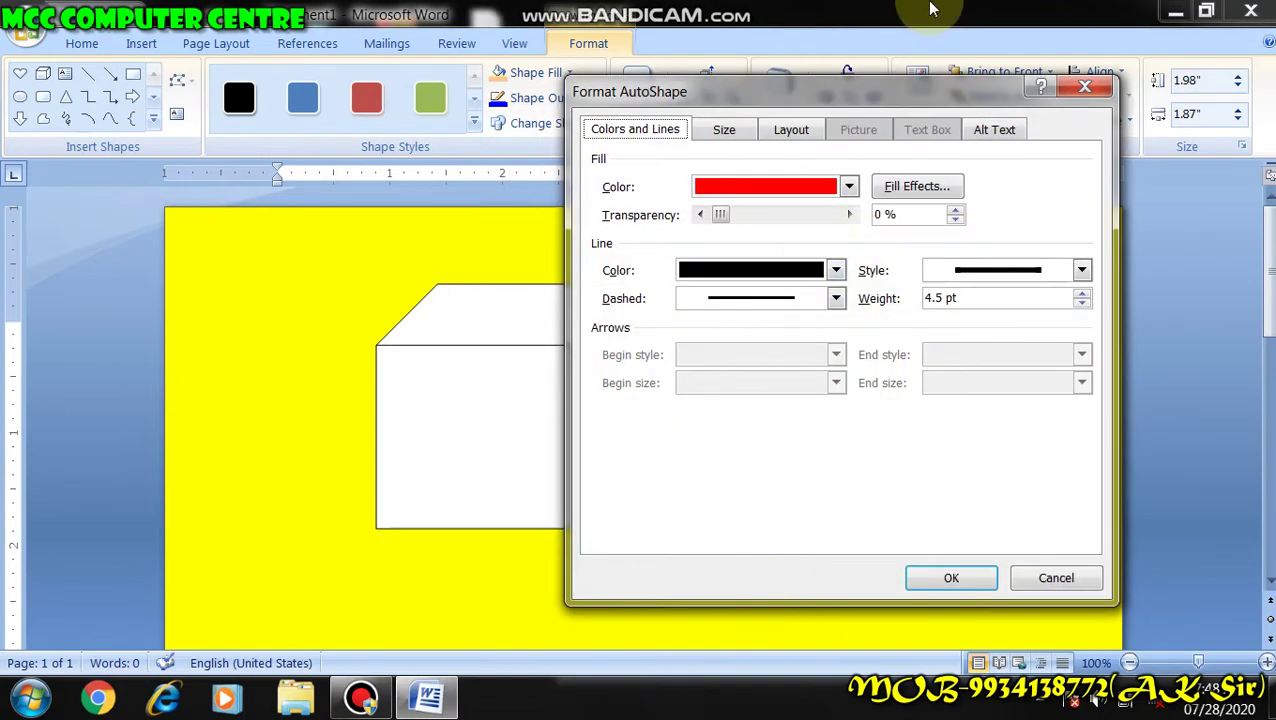
{"action": "left_click_drag", "start_coordinate": [893, 98], "coordinate": [417, 138]}
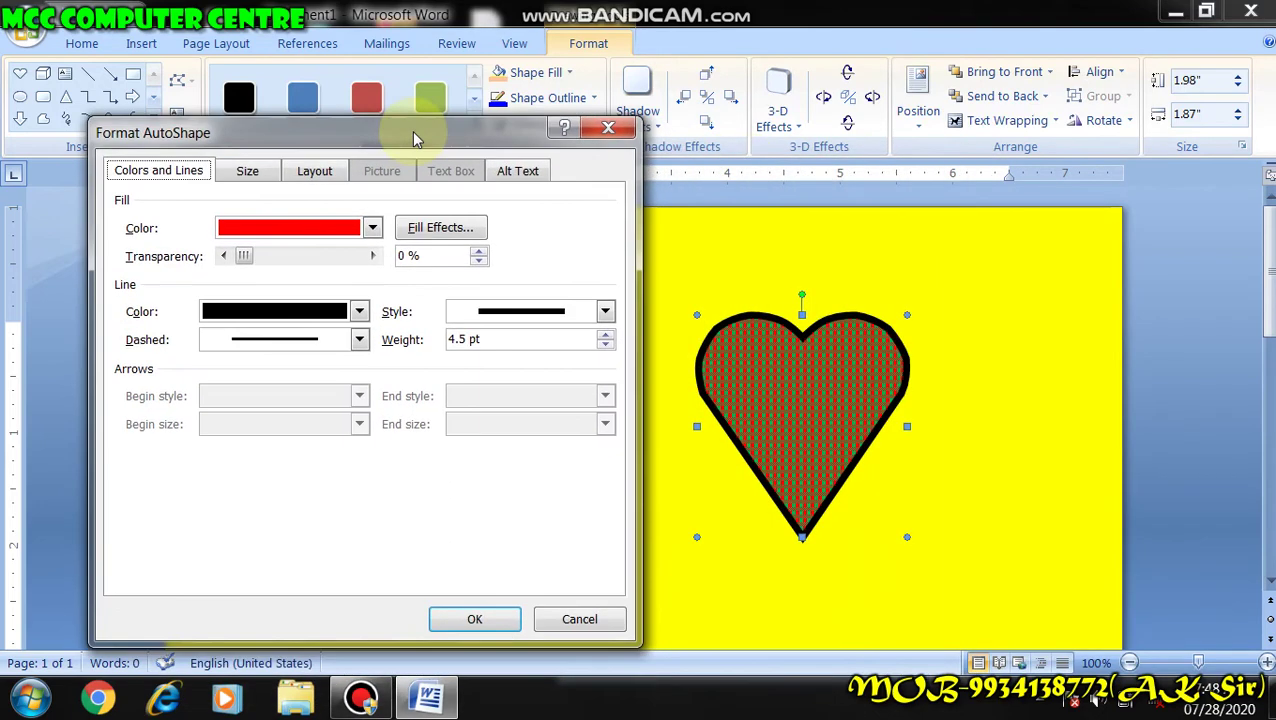
{"action": "left_click", "coordinate": [508, 304]}
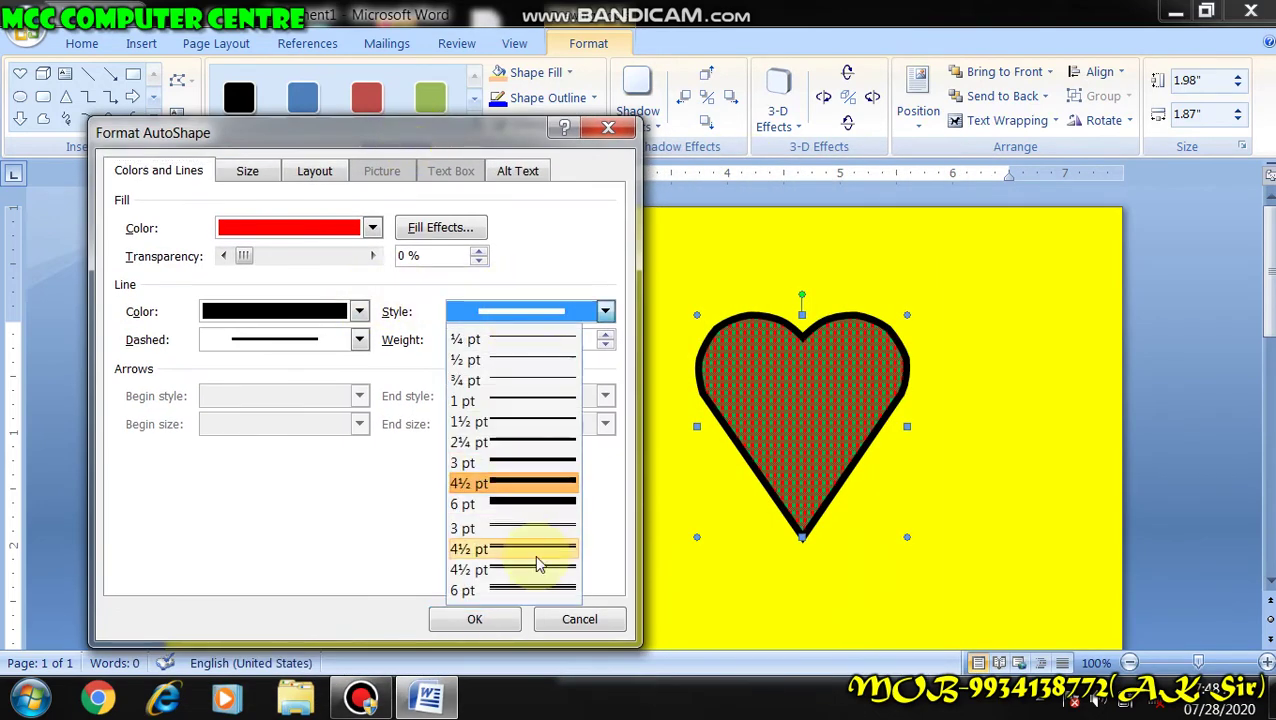
{"action": "left_click", "coordinate": [537, 590]}
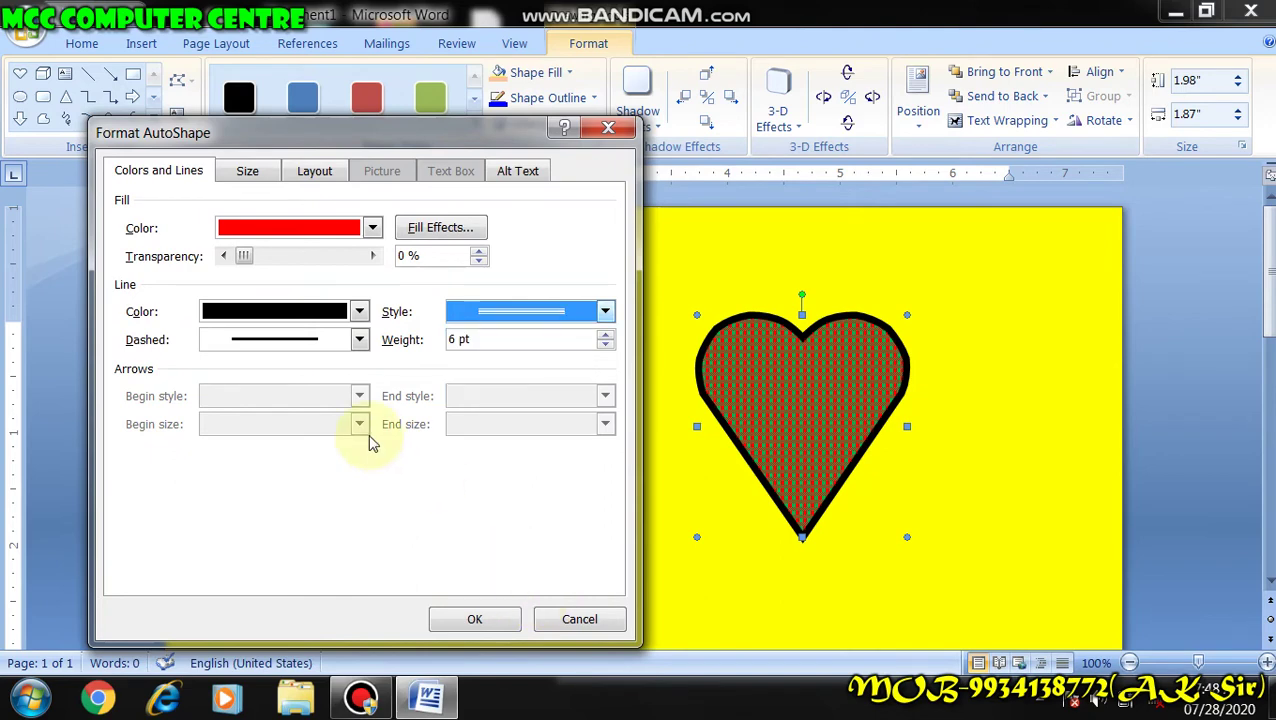
{"action": "left_click", "coordinate": [484, 620]}
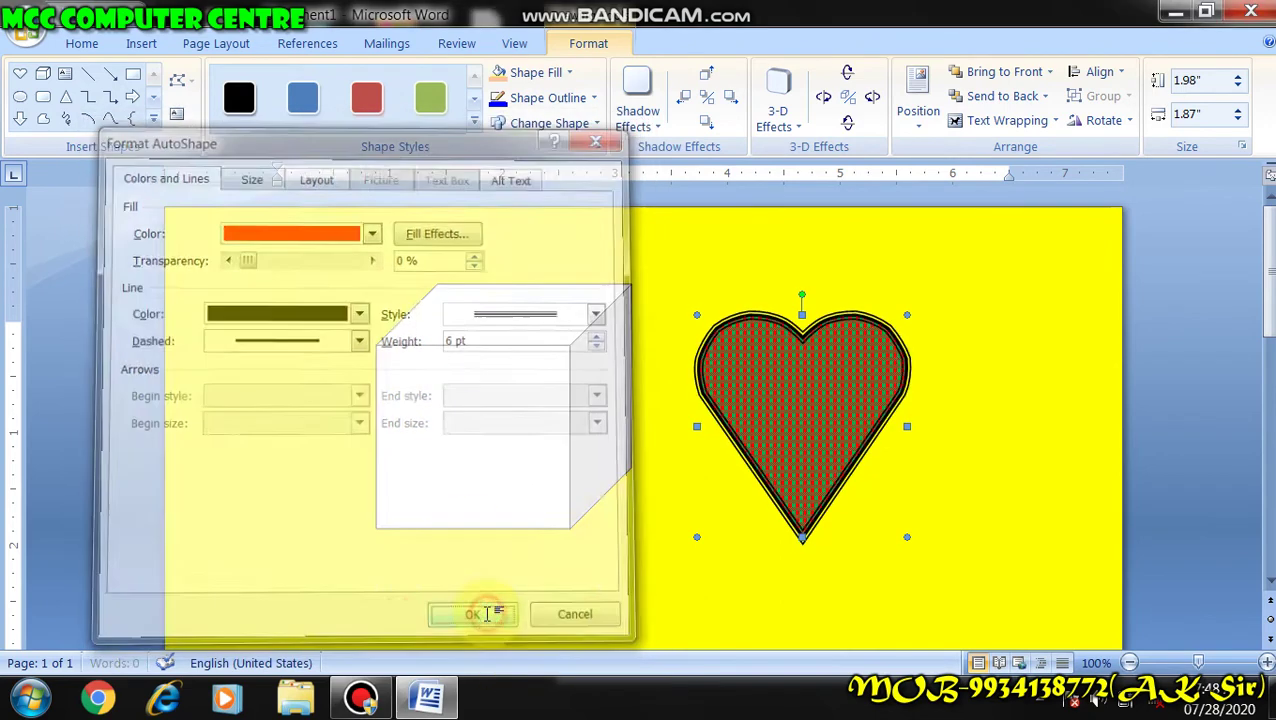
Change the heart's outline from solid to an evenly dashed line through the additional line options
{"action": "left_click", "coordinate": [548, 98]}
{"action": "mouse_move", "coordinate": [570, 384]}
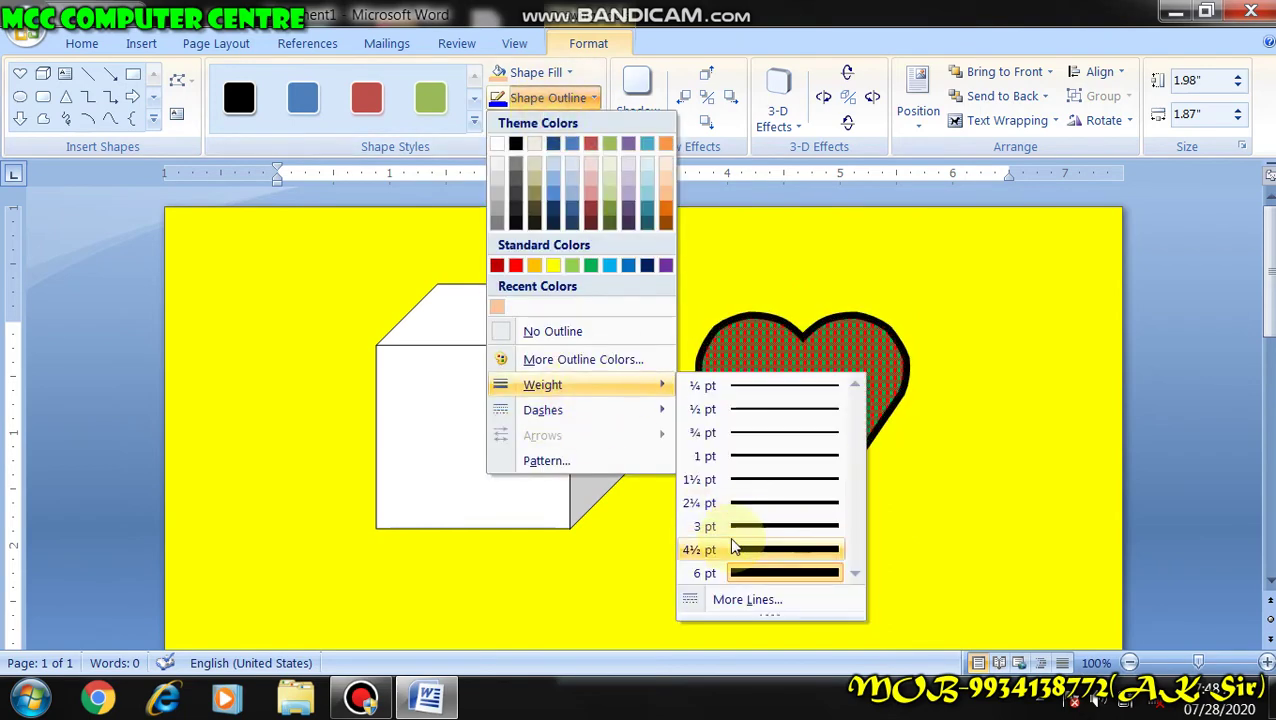
{"action": "left_click", "coordinate": [764, 599]}
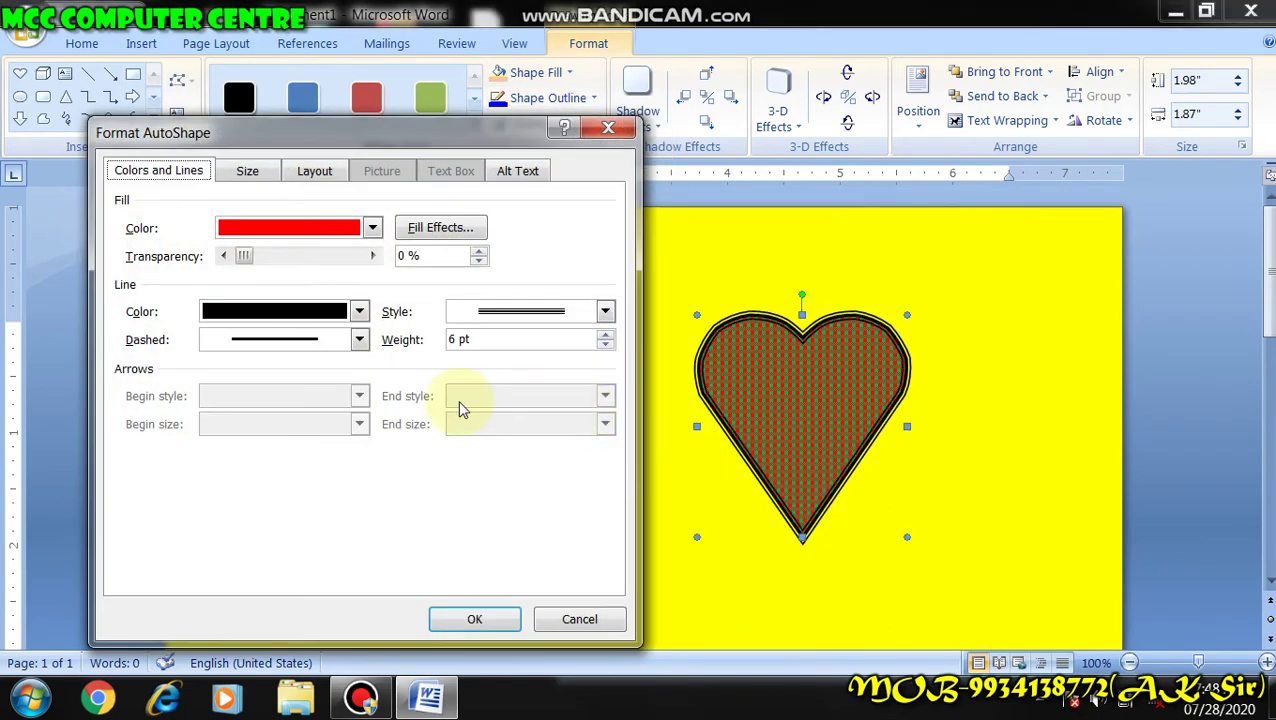
{"action": "left_click", "coordinate": [360, 342]}
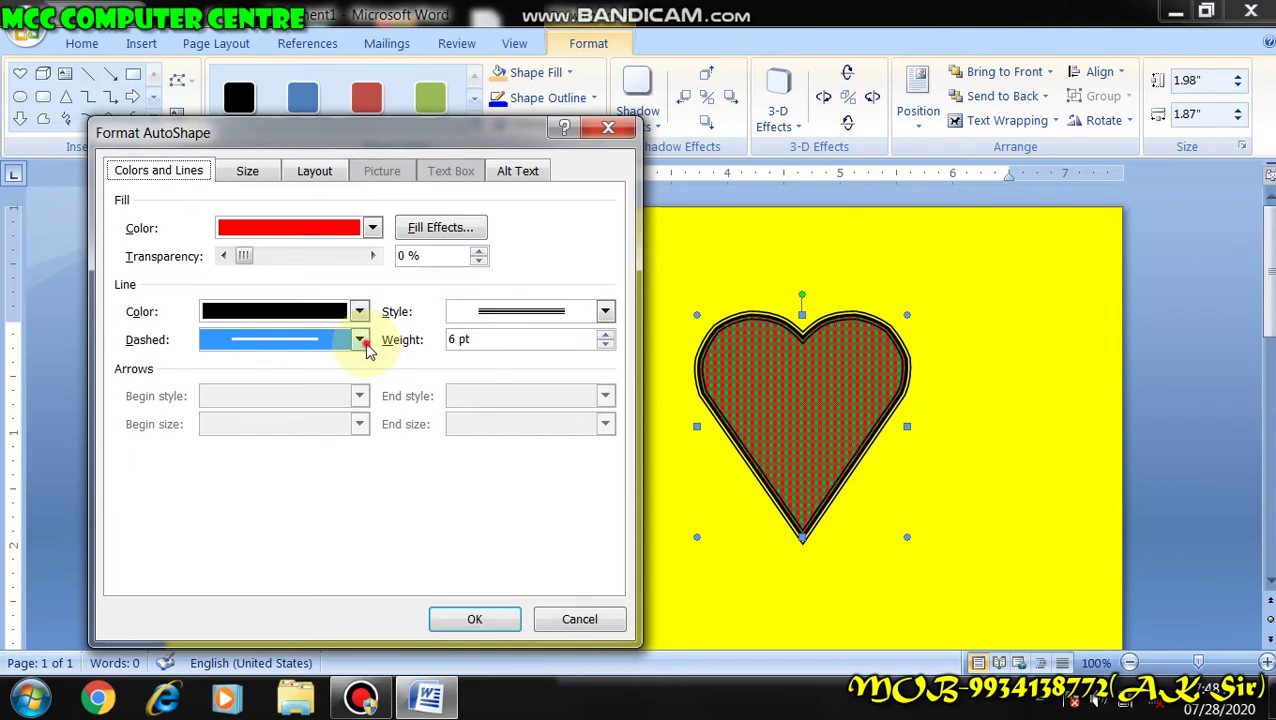
{"action": "left_click", "coordinate": [362, 341]}
{"action": "left_click", "coordinate": [278, 403]}
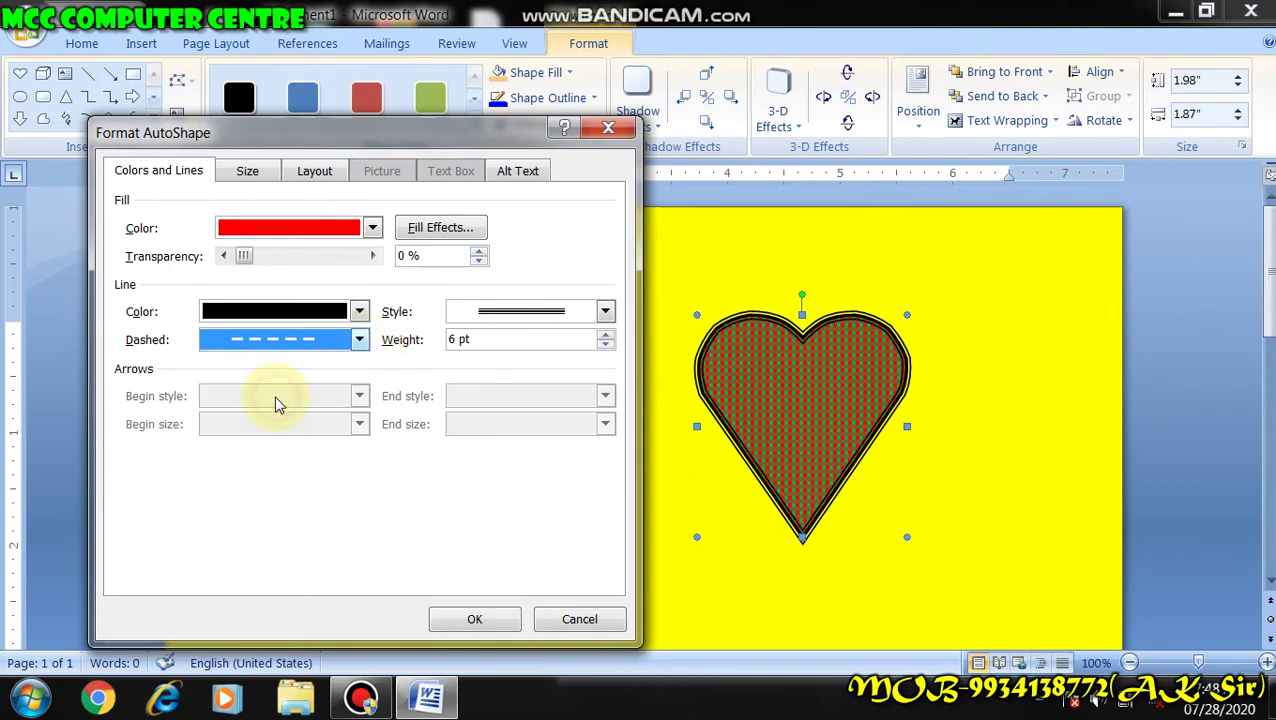
{"action": "left_click", "coordinate": [478, 622]}
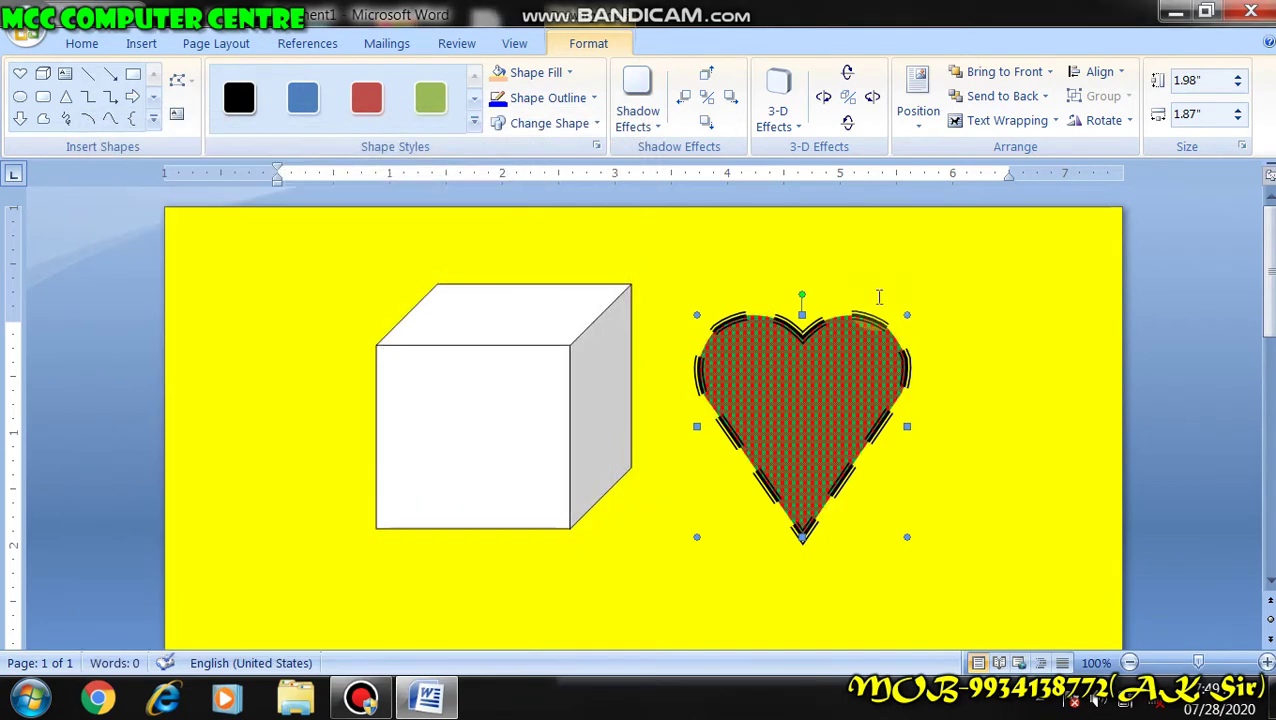
Make the heart's dashed outline solid and increase its weight through the additional line options
{"action": "left_click", "coordinate": [361, 697]}
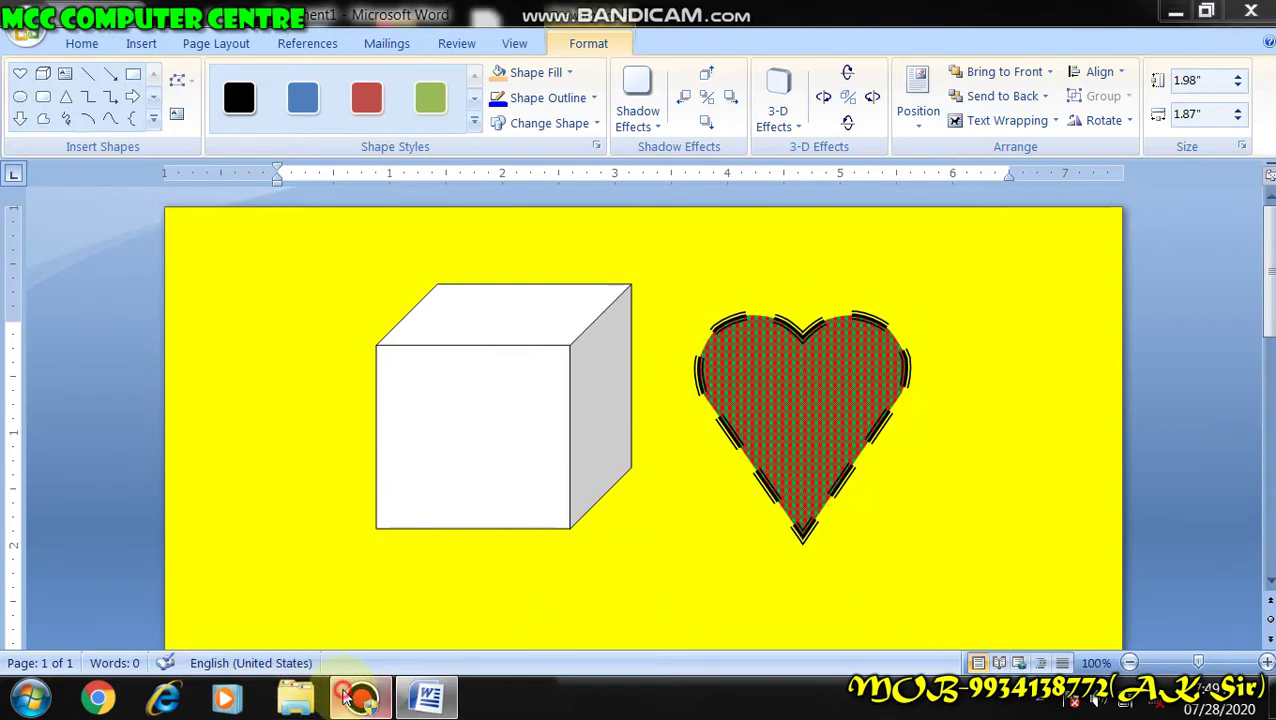
{"action": "left_click", "coordinate": [840, 364]}
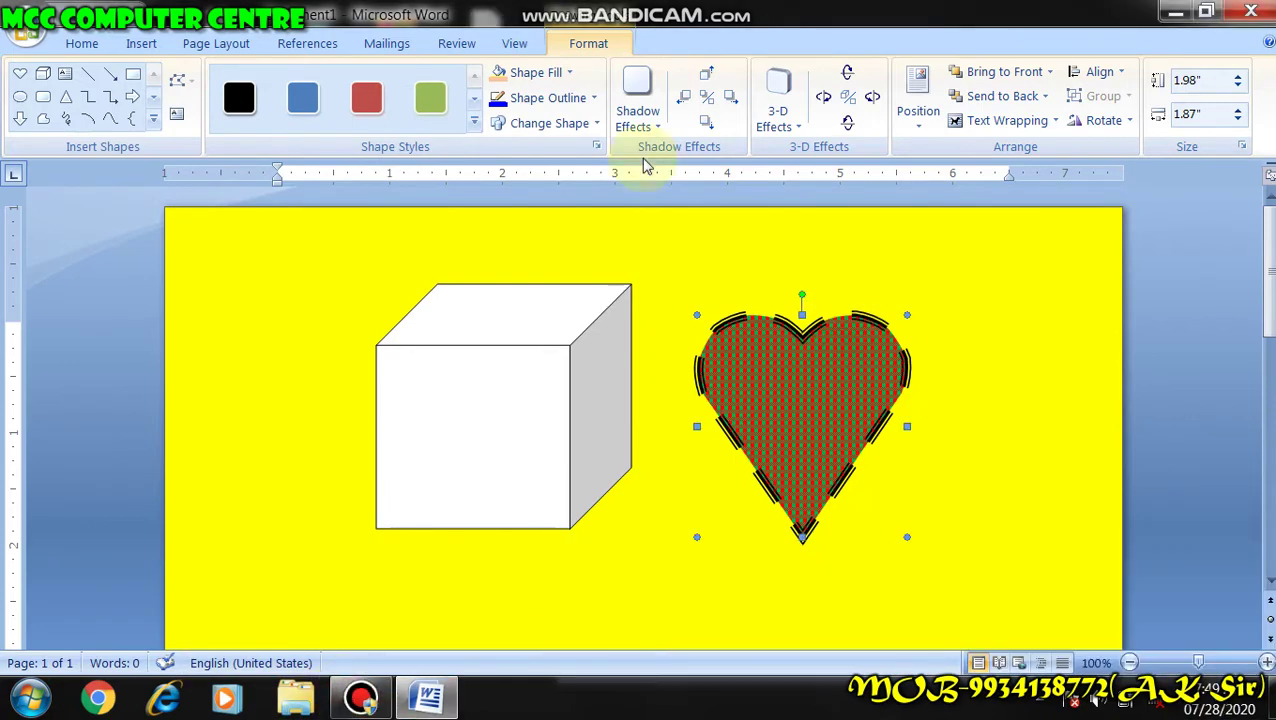
{"action": "left_click", "coordinate": [560, 97]}
{"action": "mouse_move", "coordinate": [636, 388]}
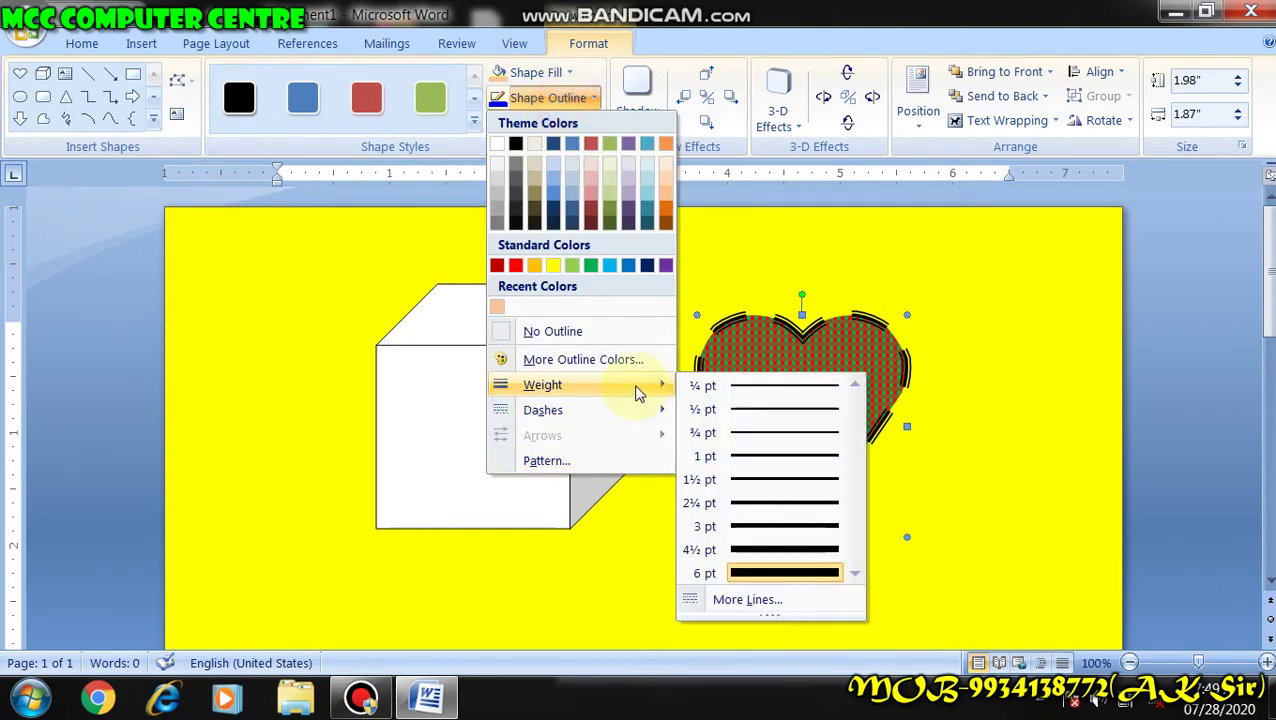
{"action": "left_click", "coordinate": [760, 599]}
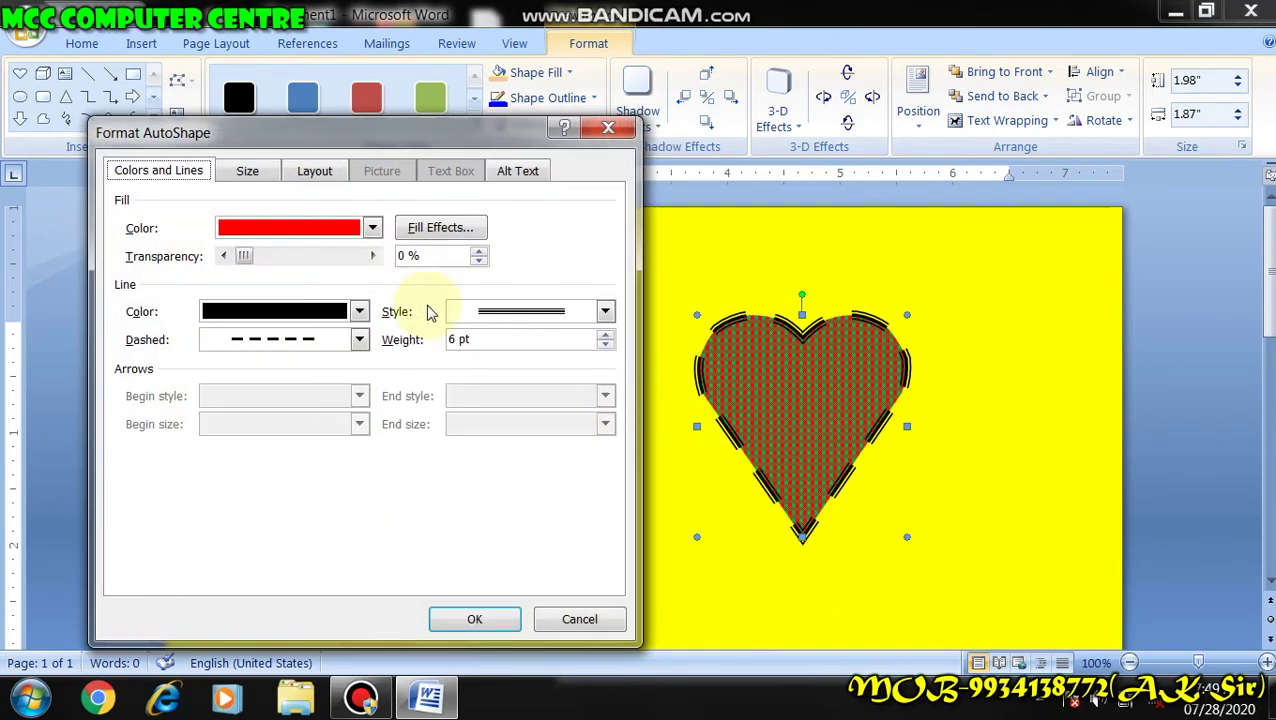
{"action": "left_click", "coordinate": [307, 340]}
{"action": "left_click", "coordinate": [270, 362]}
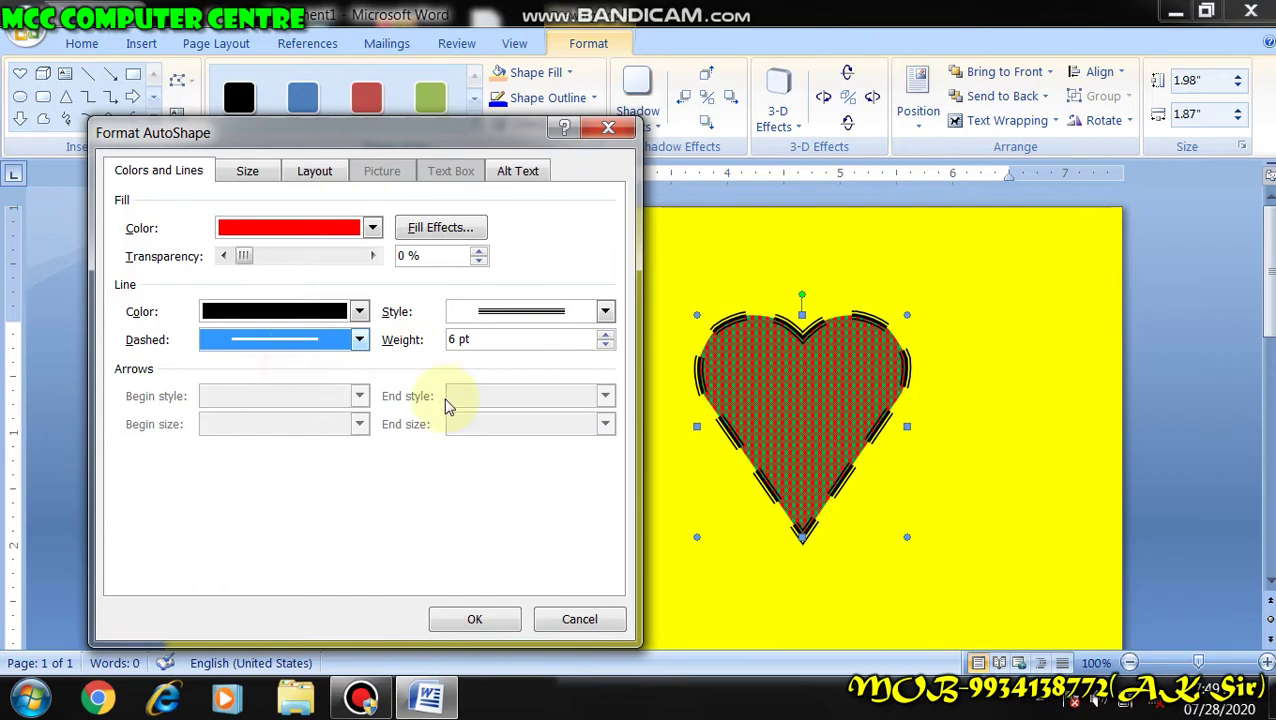
{"action": "left_click", "coordinate": [607, 335]}
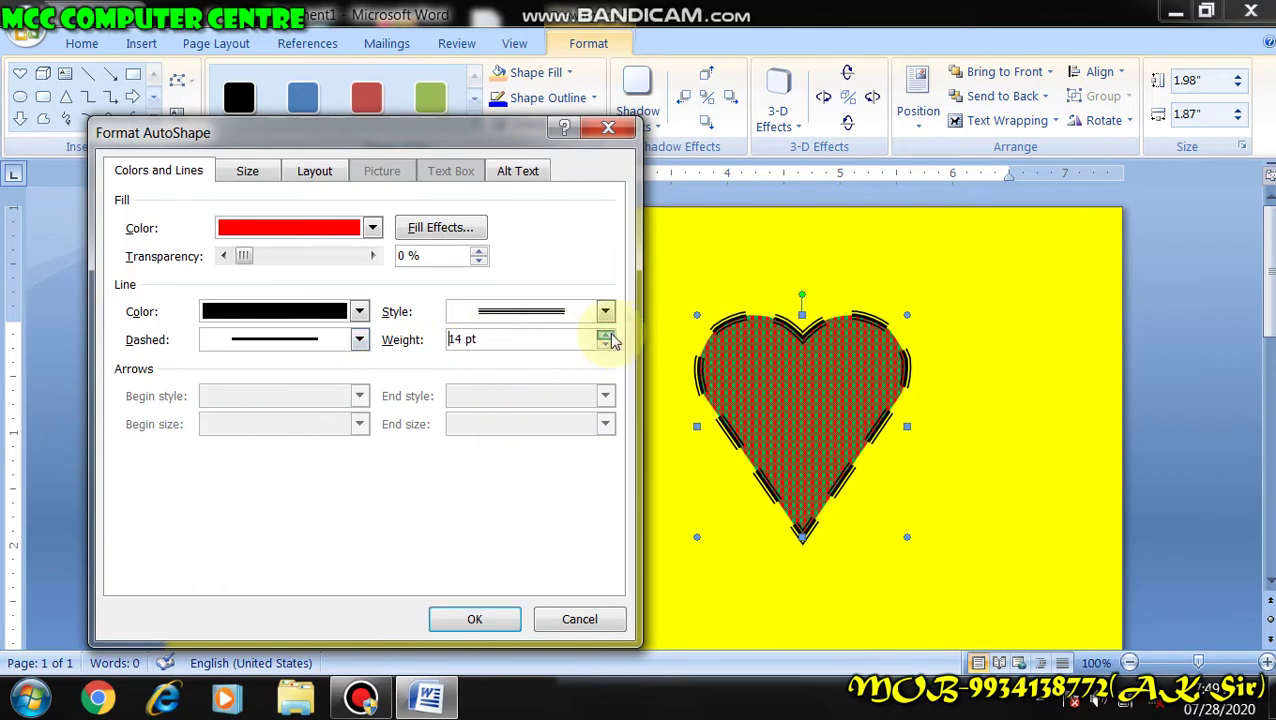
{"action": "left_click", "coordinate": [496, 630]}
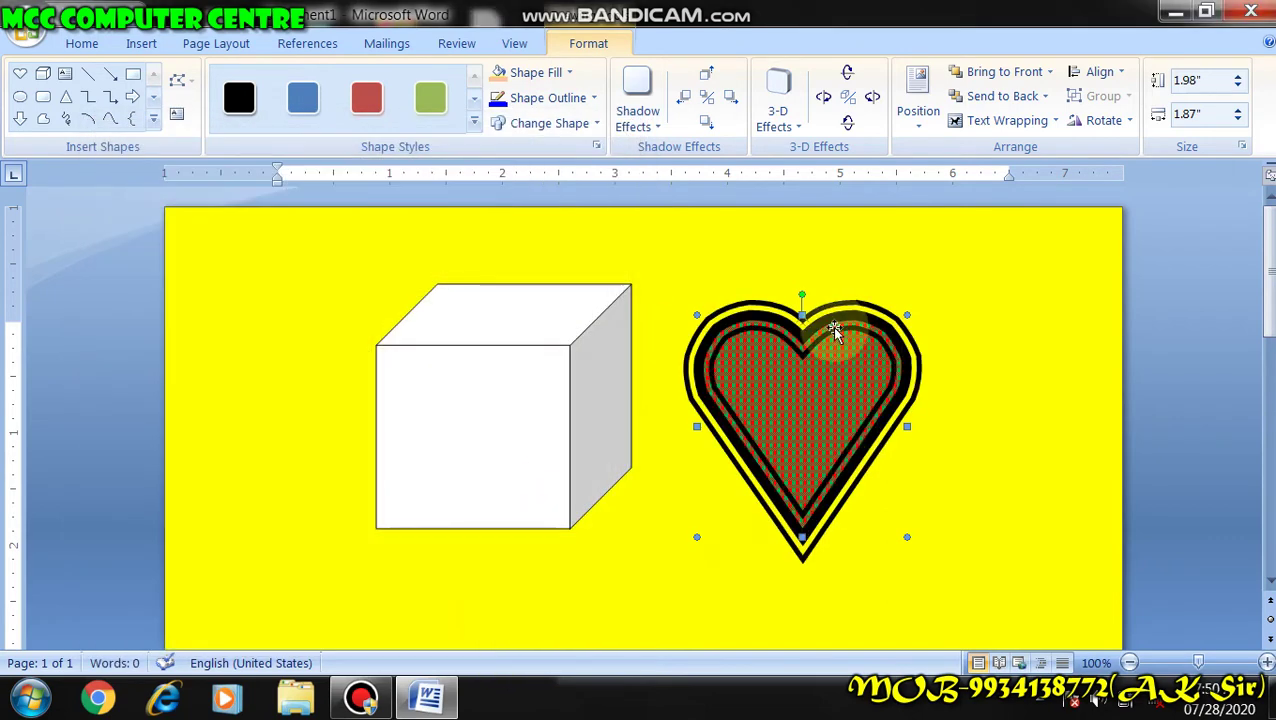
Set the heart's outline weight to 12.25 pt through the additional line options
{"action": "left_click", "coordinate": [548, 97]}
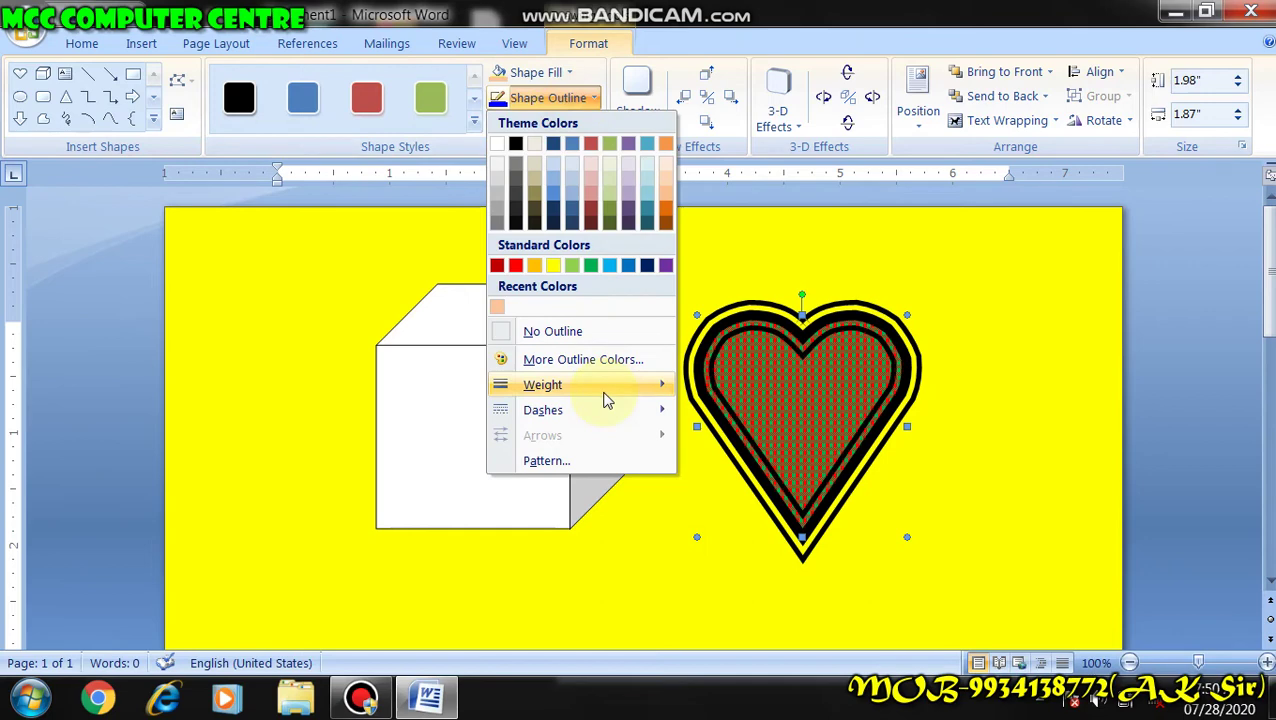
{"action": "mouse_move", "coordinate": [620, 385]}
{"action": "left_click", "coordinate": [748, 600]}
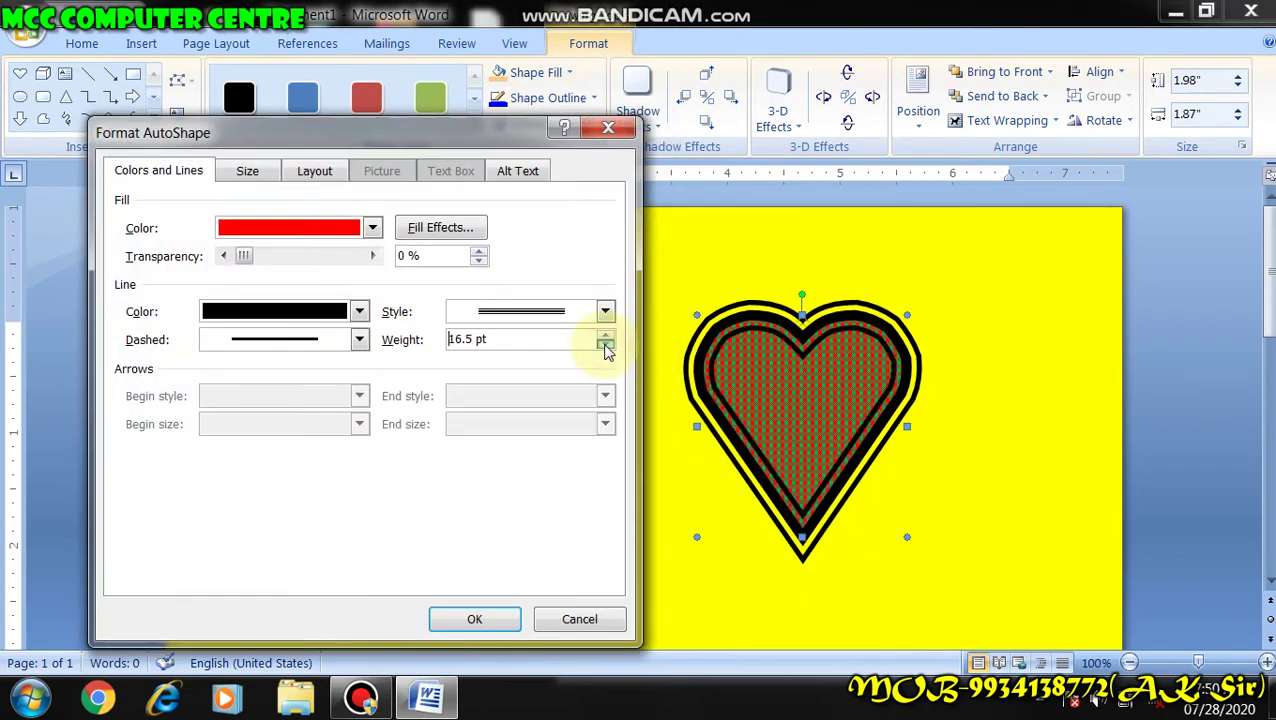
{"action": "left_click", "coordinate": [605, 345]}
{"action": "left_click", "coordinate": [474, 619]}
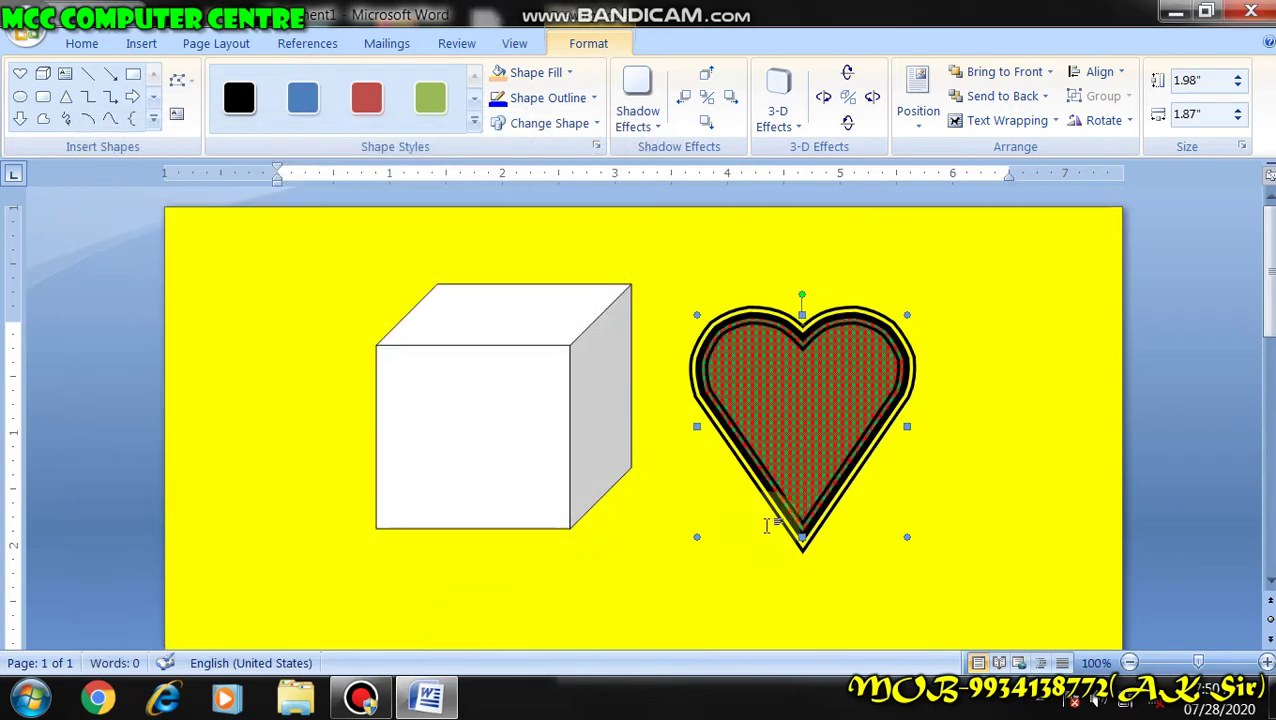
{"action": "left_click", "coordinate": [562, 98]}
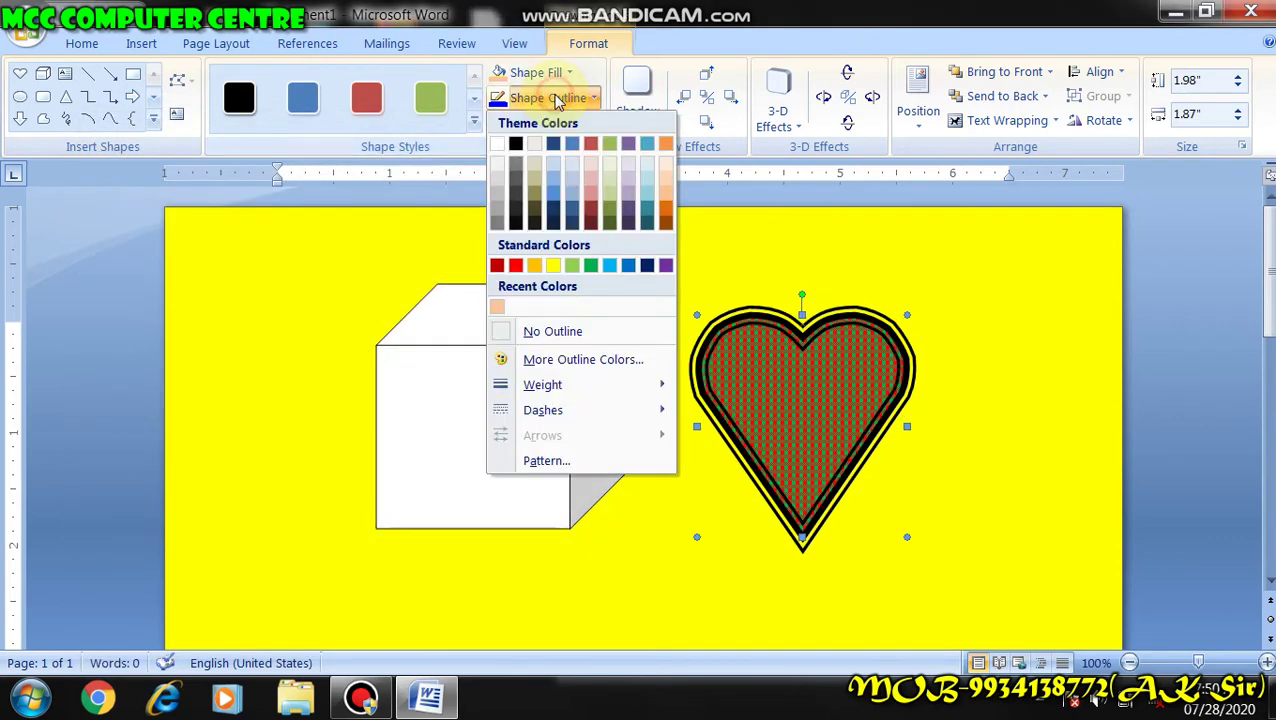
{"action": "mouse_move", "coordinate": [638, 388]}
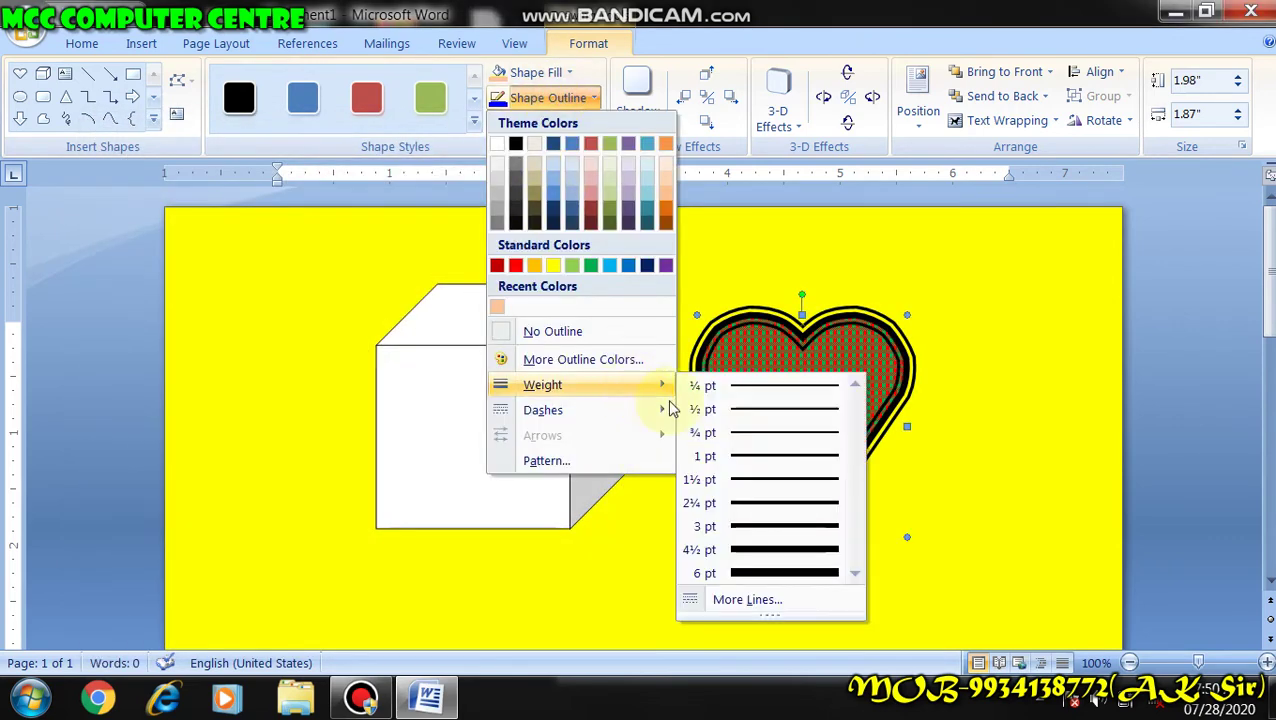
{"action": "left_click", "coordinate": [755, 601]}
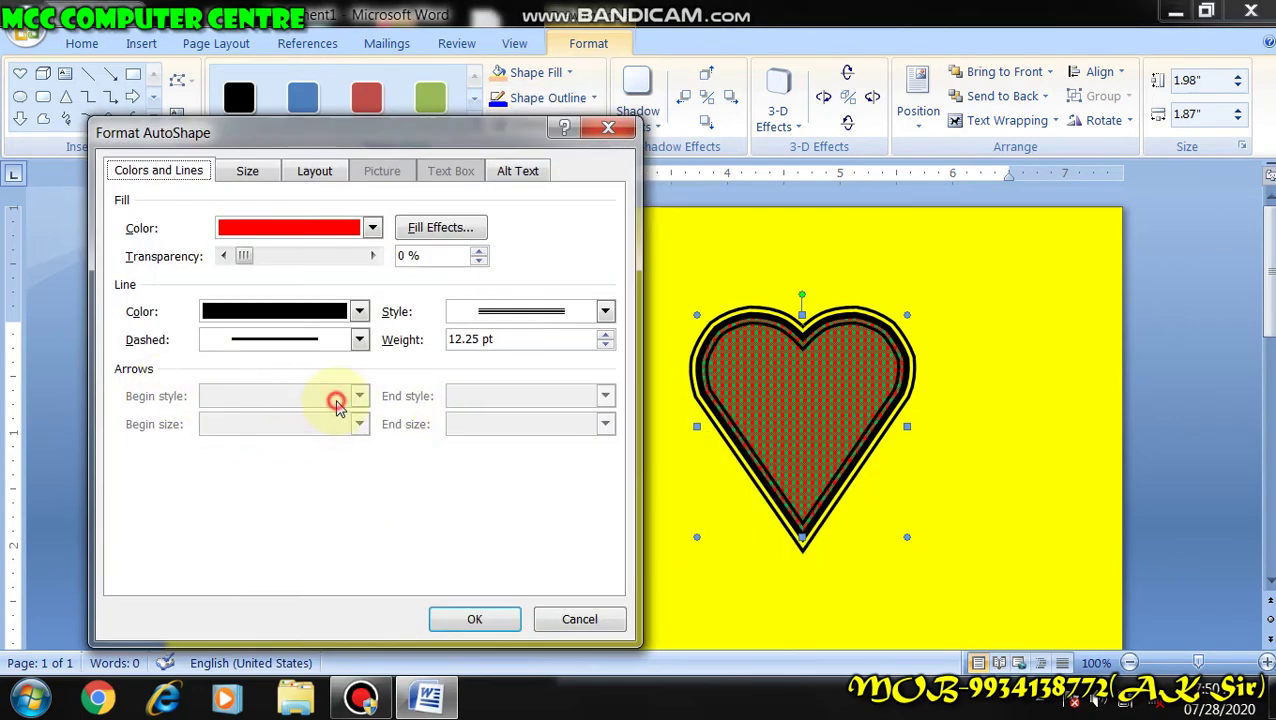
{"action": "left_click", "coordinate": [576, 620]}
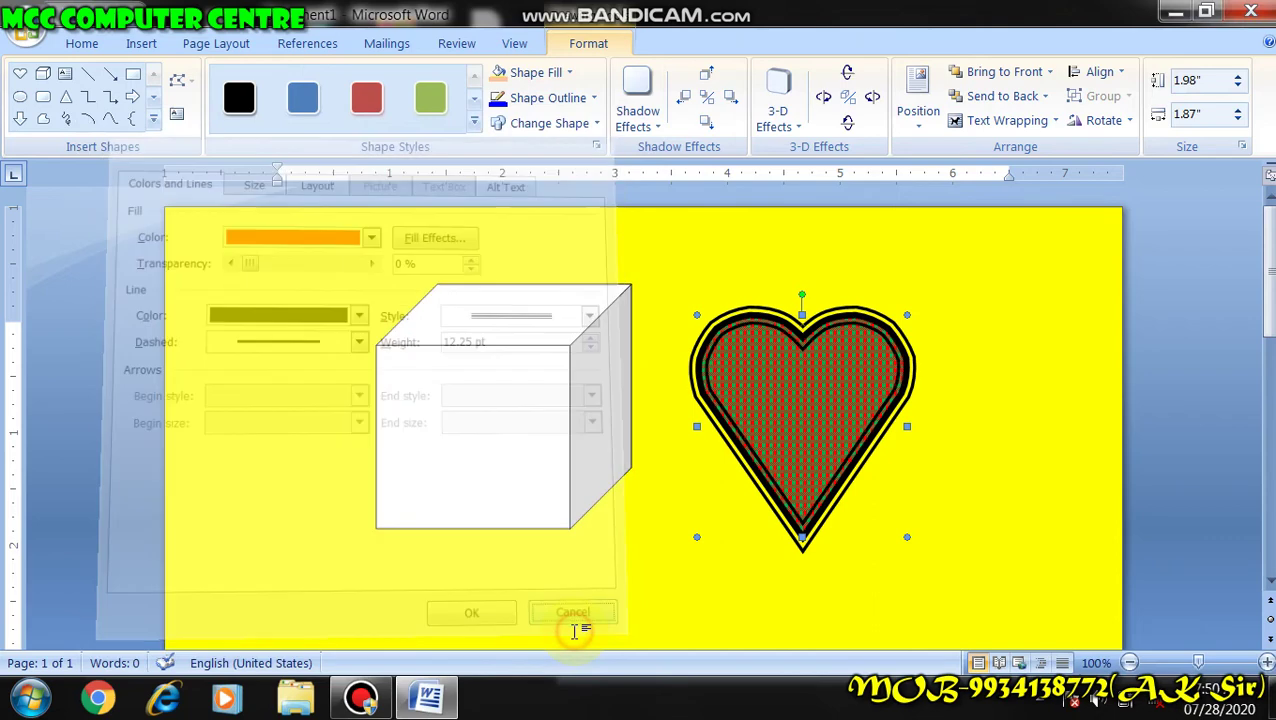
{"action": "left_click", "coordinate": [548, 97]}
{"action": "key", "text": "Escape"}
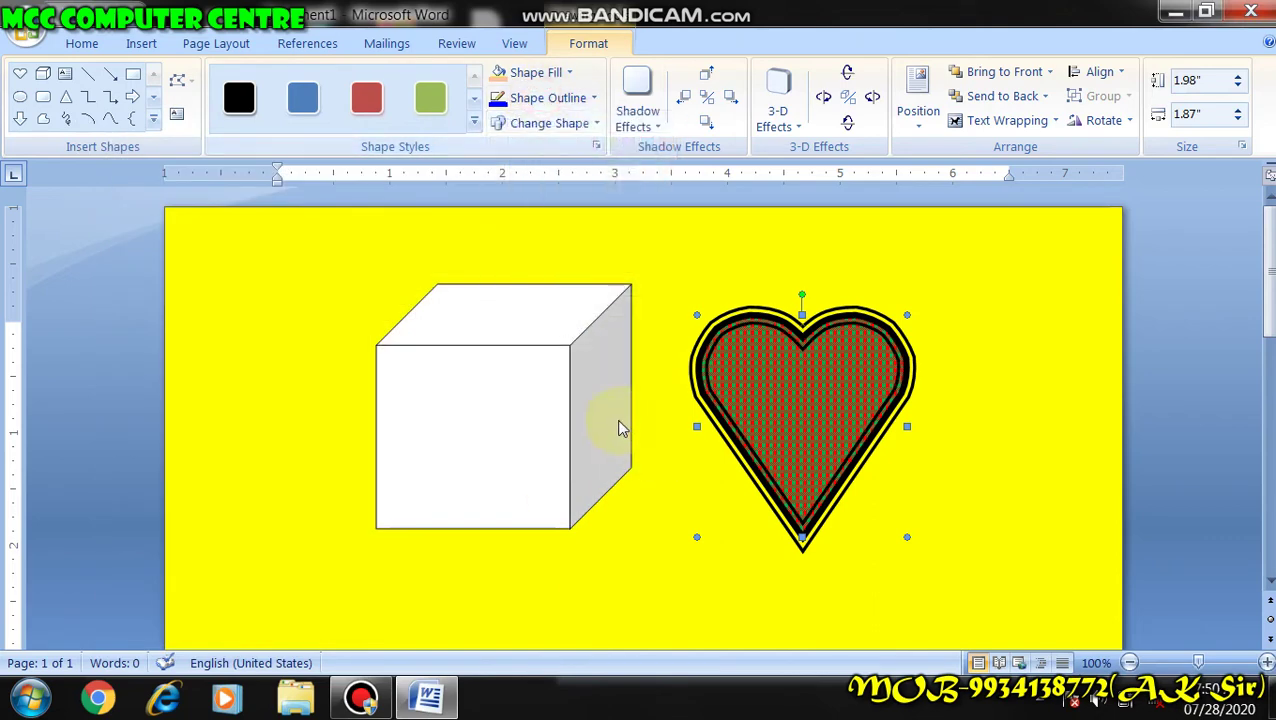
Preview the available dash styles on the heart's outline without applying one
{"action": "left_click", "coordinate": [548, 97]}
{"action": "mouse_move", "coordinate": [603, 412]}
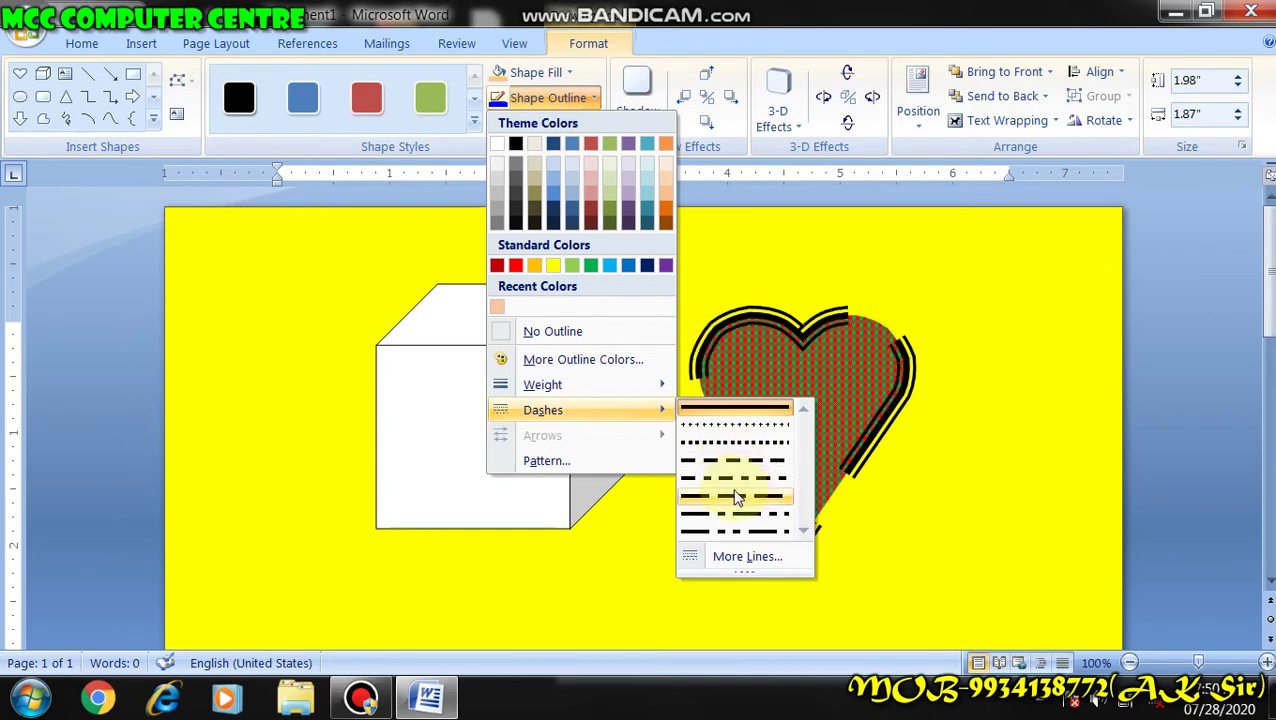
{"action": "left_click", "coordinate": [649, 528]}
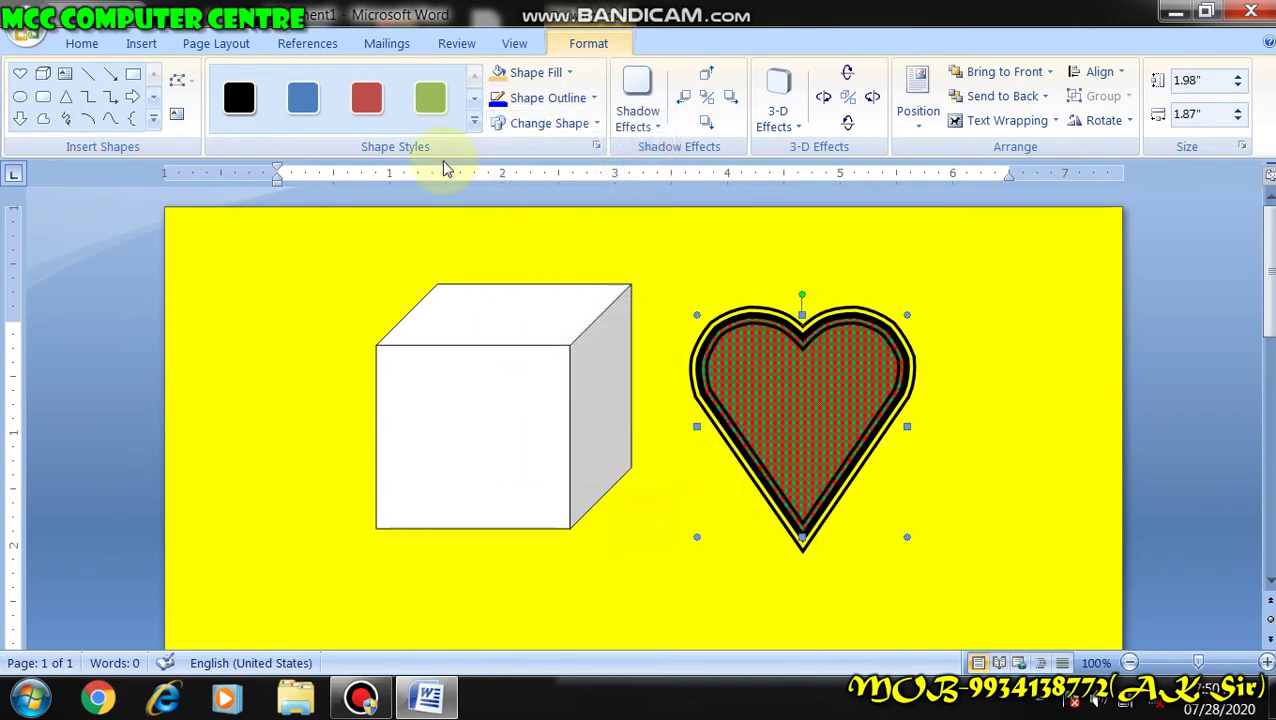
Draw a nearly horizontal straight line about 2.13" long just below the cube
{"action": "left_click", "coordinate": [141, 45]}
{"action": "left_click", "coordinate": [336, 115]}
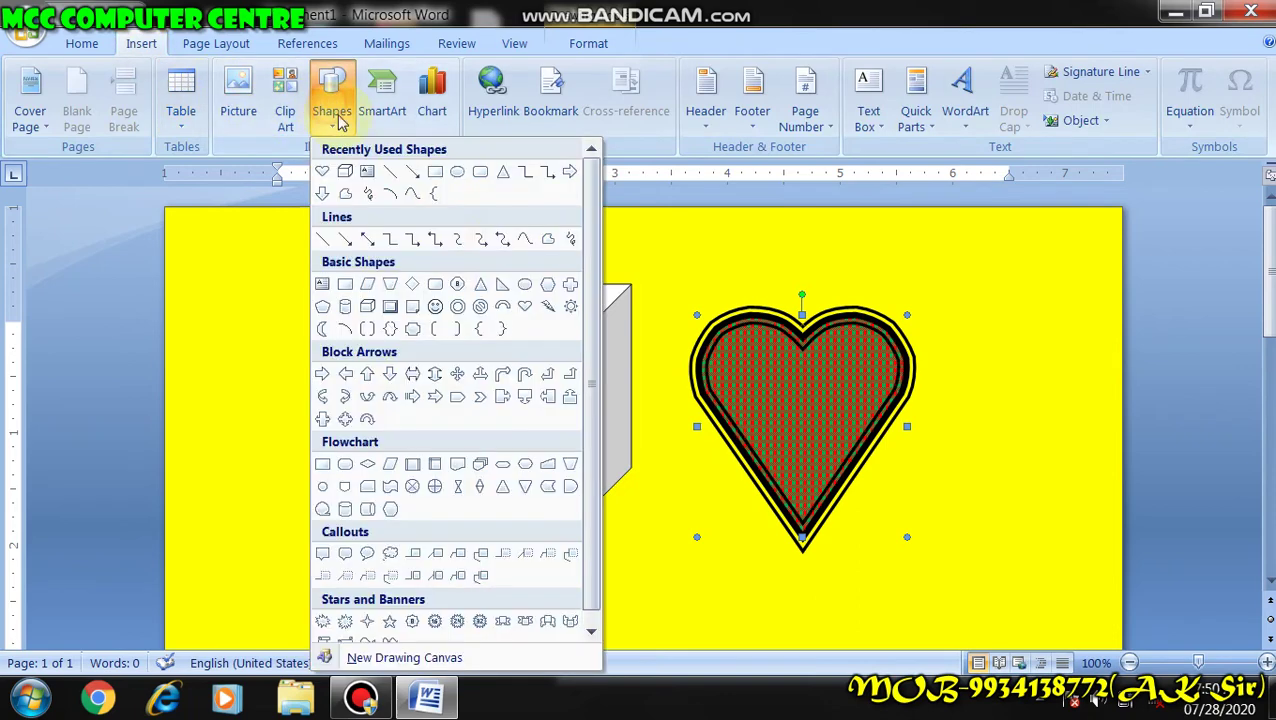
{"action": "left_click", "coordinate": [393, 173]}
{"action": "left_click_drag", "start_coordinate": [426, 573], "coordinate": [426, 573]}
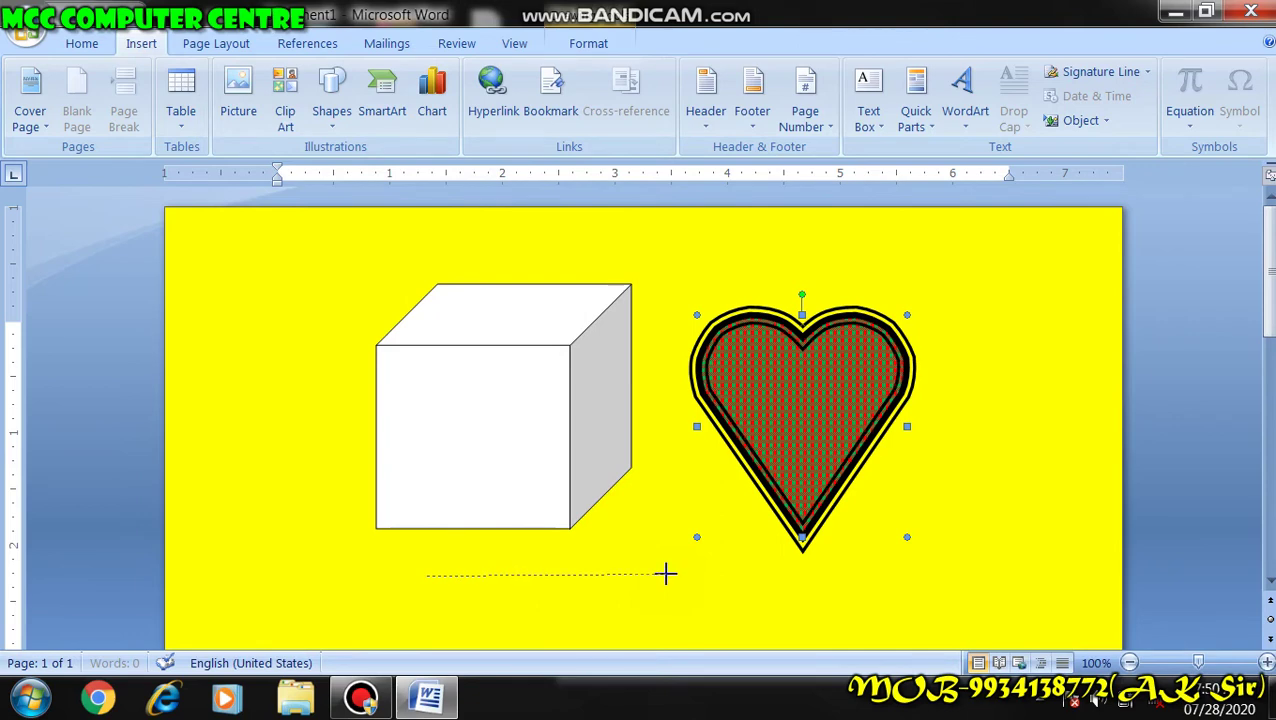
{"action": "left_click_drag", "start_coordinate": [666, 573], "coordinate": [667, 573]}
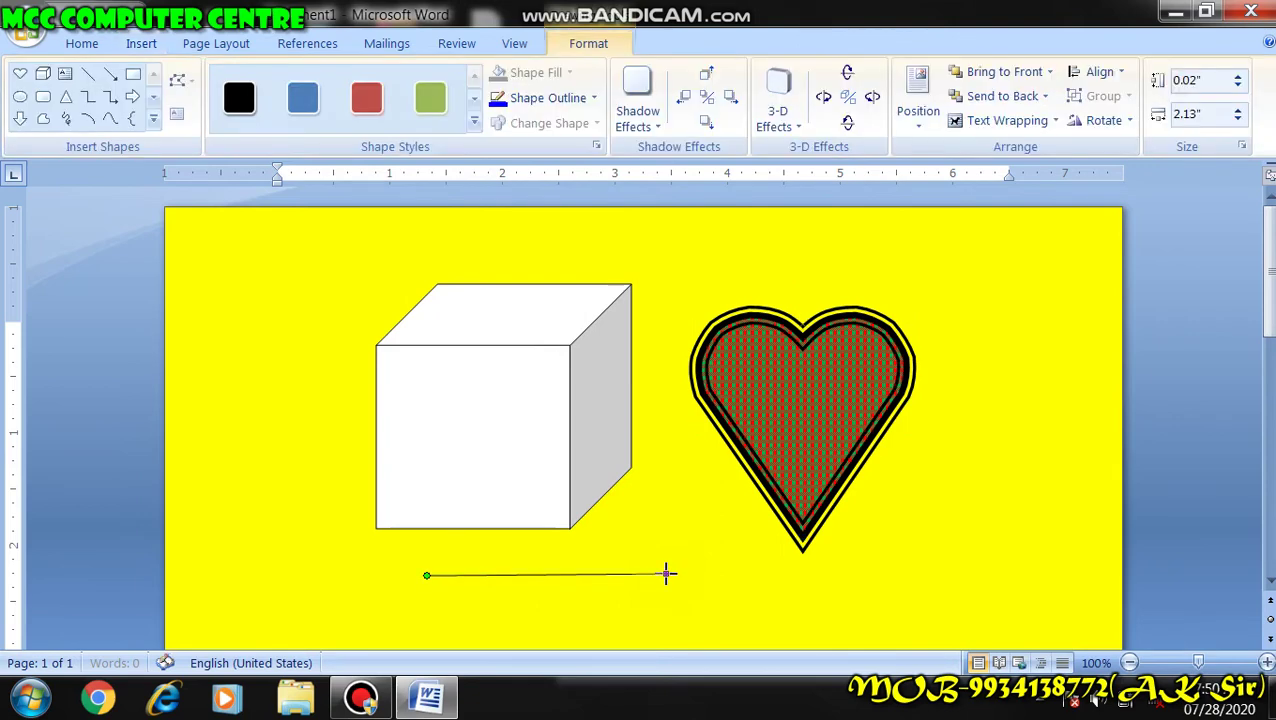
Set the weight of the line below the cube to 4½ pt
{"action": "left_click", "coordinate": [560, 97]}
{"action": "mouse_move", "coordinate": [592, 398]}
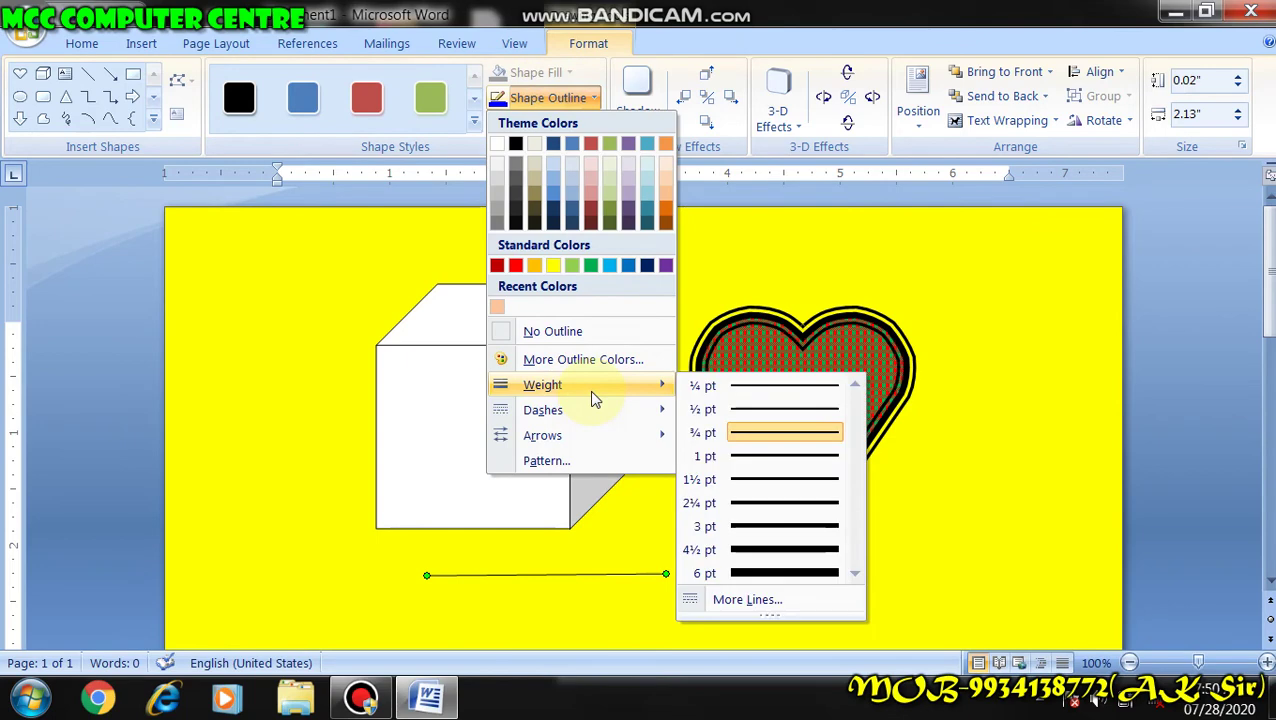
{"action": "left_click", "coordinate": [771, 550]}
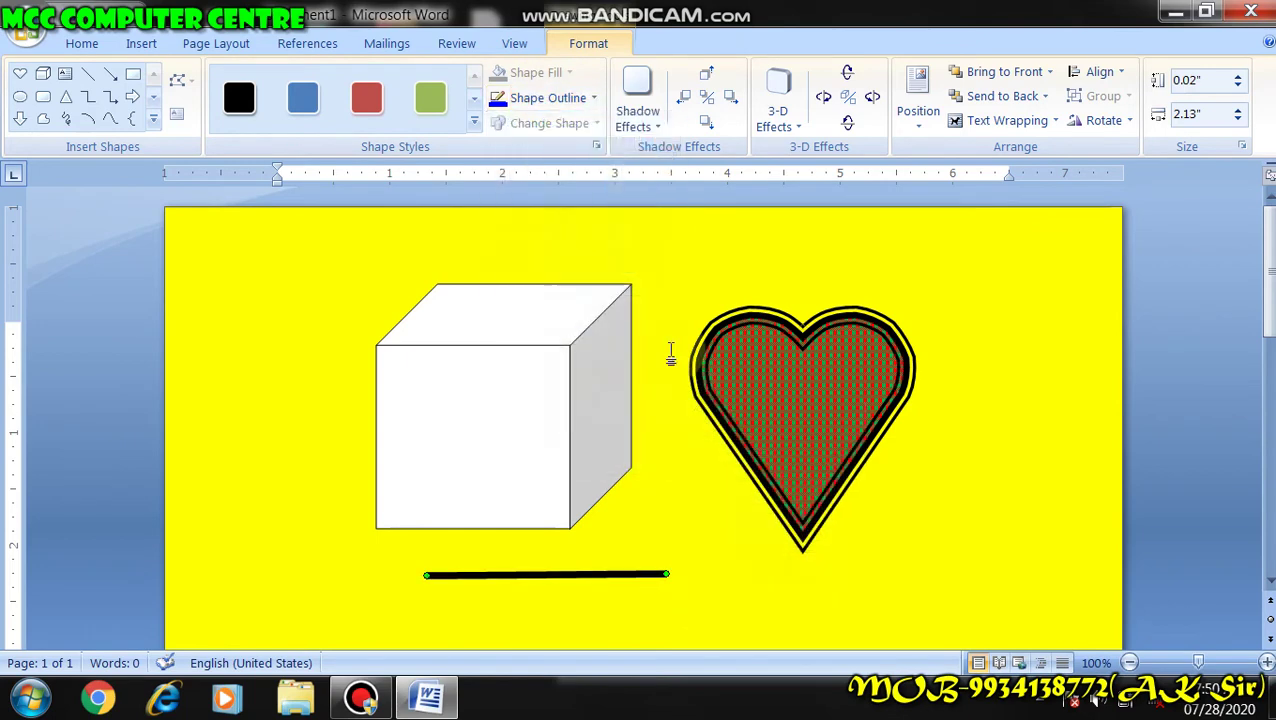
Give the line below the cube a round start and a solid arrowhead end, and color it standard red
{"action": "left_click", "coordinate": [556, 97]}
{"action": "mouse_move", "coordinate": [560, 435]}
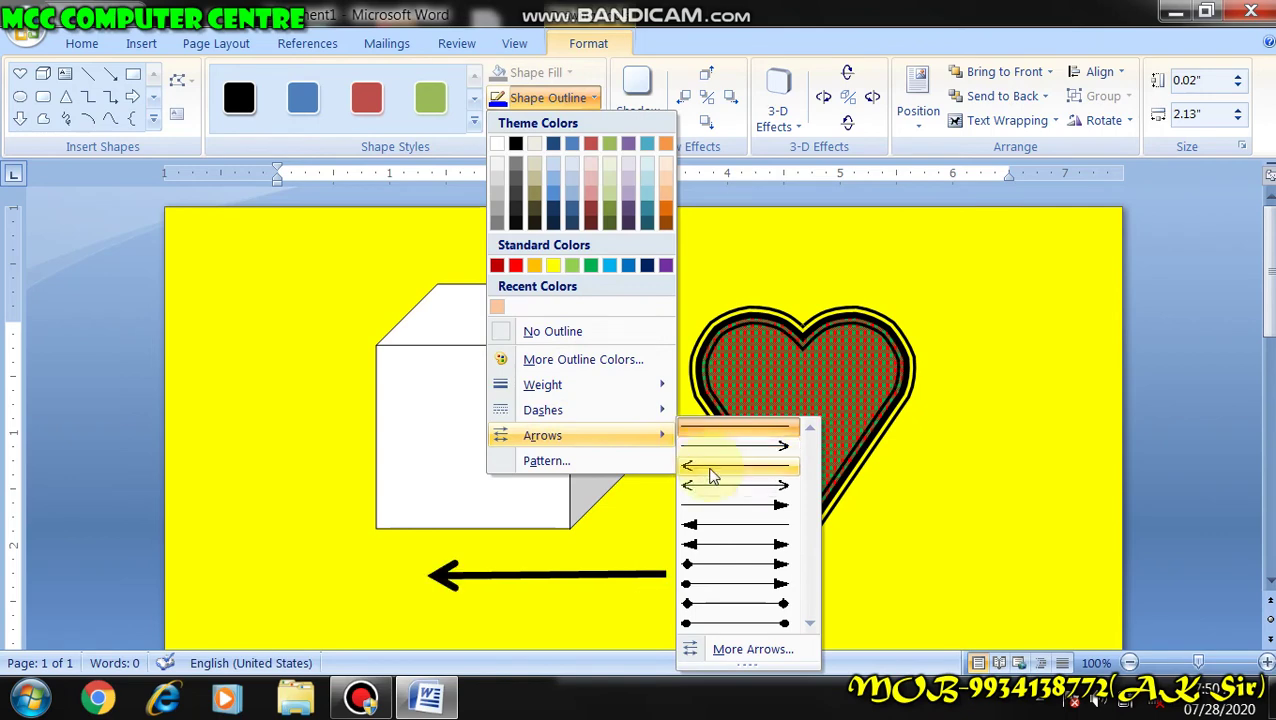
{"action": "left_click", "coordinate": [730, 590]}
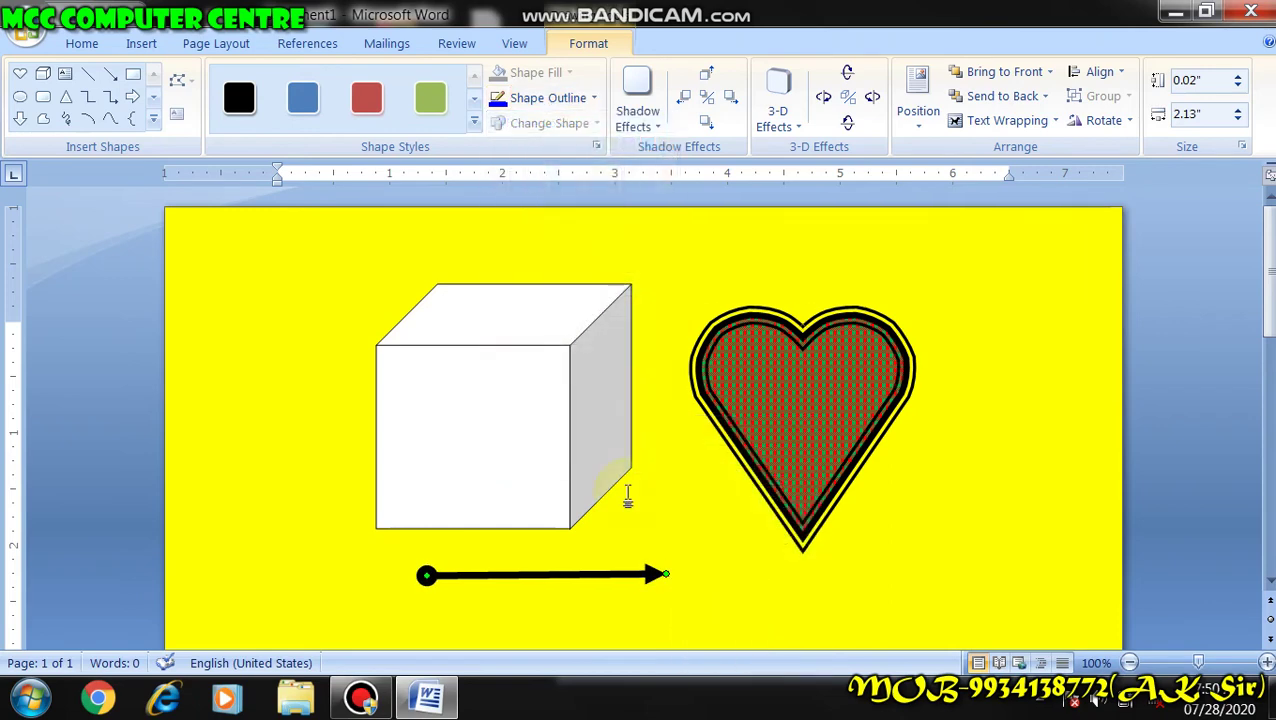
{"action": "left_click", "coordinate": [575, 98]}
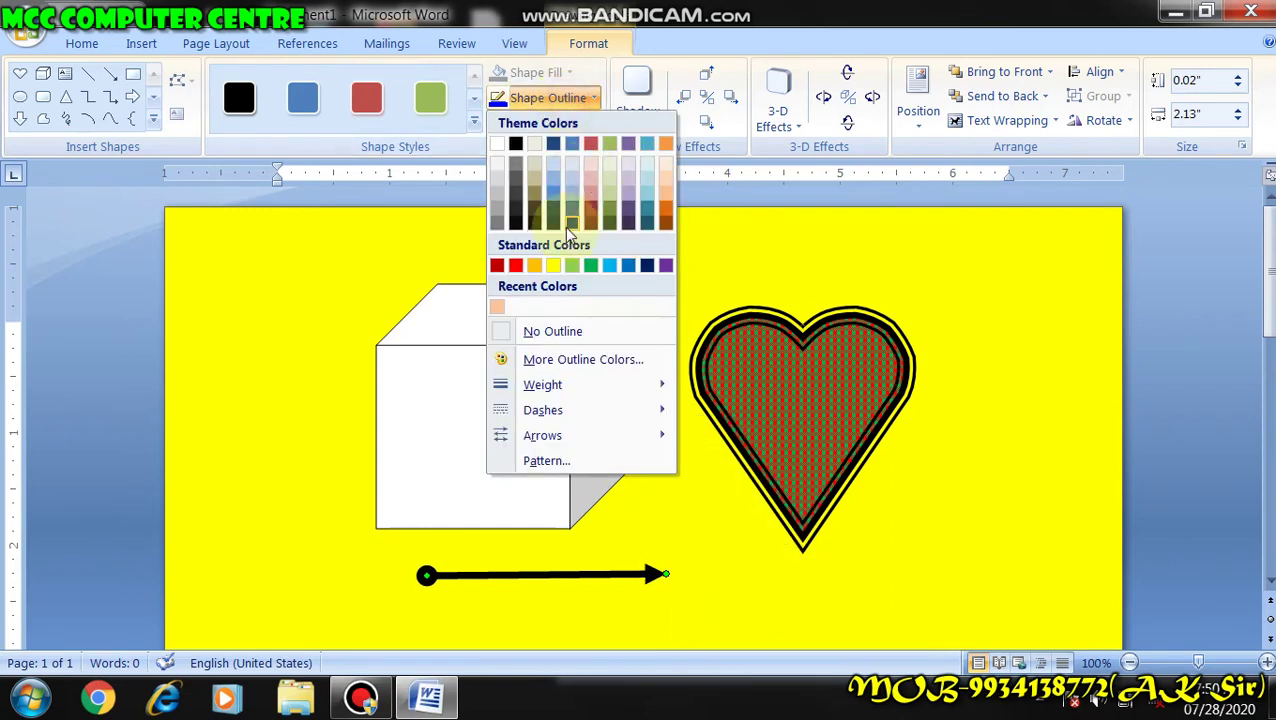
{"action": "left_click", "coordinate": [517, 265]}
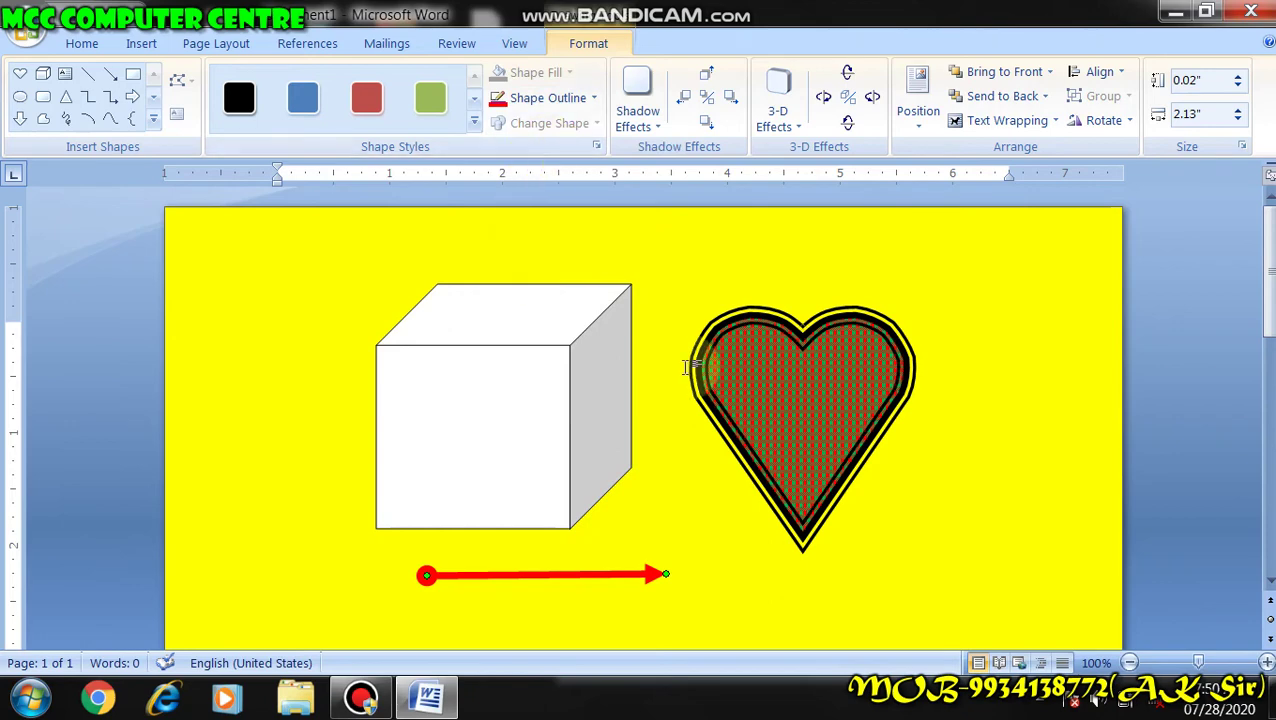
Apply a patterned outline to the heart with yellow foreground and red background, using the pattern in the last row, fifth column
{"action": "left_click", "coordinate": [849, 456]}
{"action": "left_click", "coordinate": [548, 100]}
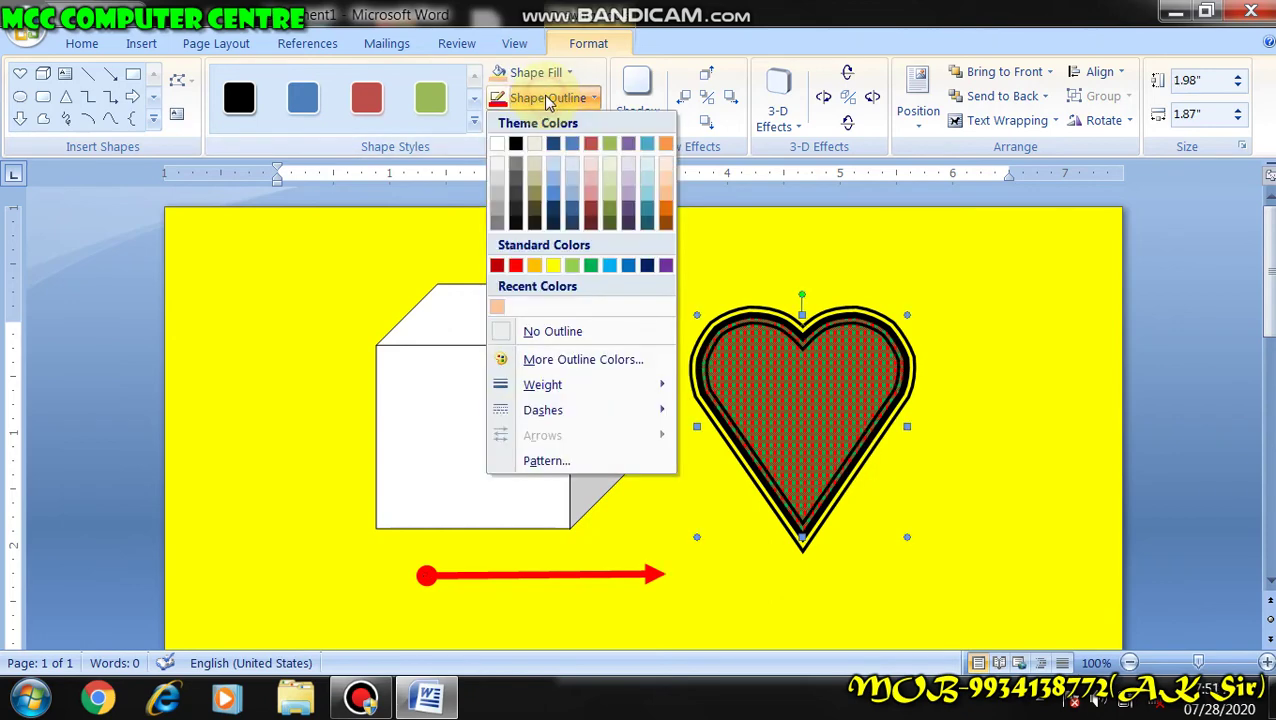
{"action": "left_click", "coordinate": [578, 461]}
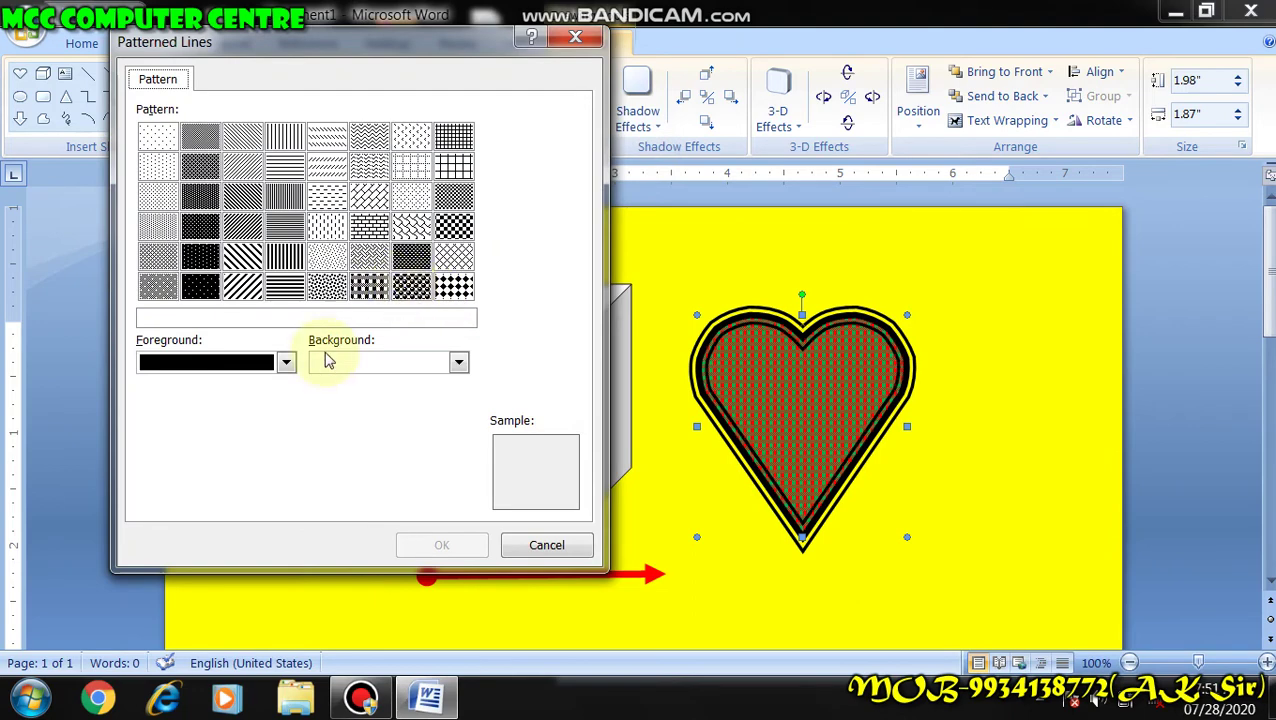
{"action": "left_click", "coordinate": [286, 362]}
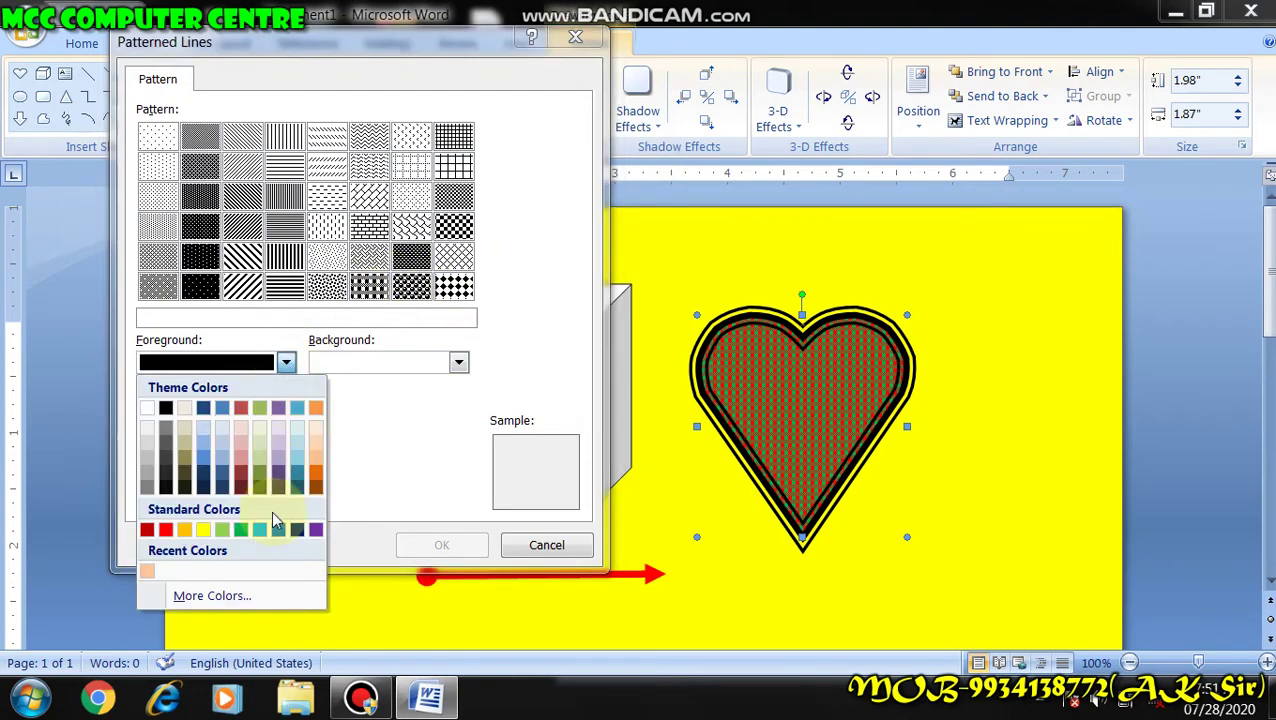
{"action": "left_click", "coordinate": [203, 529]}
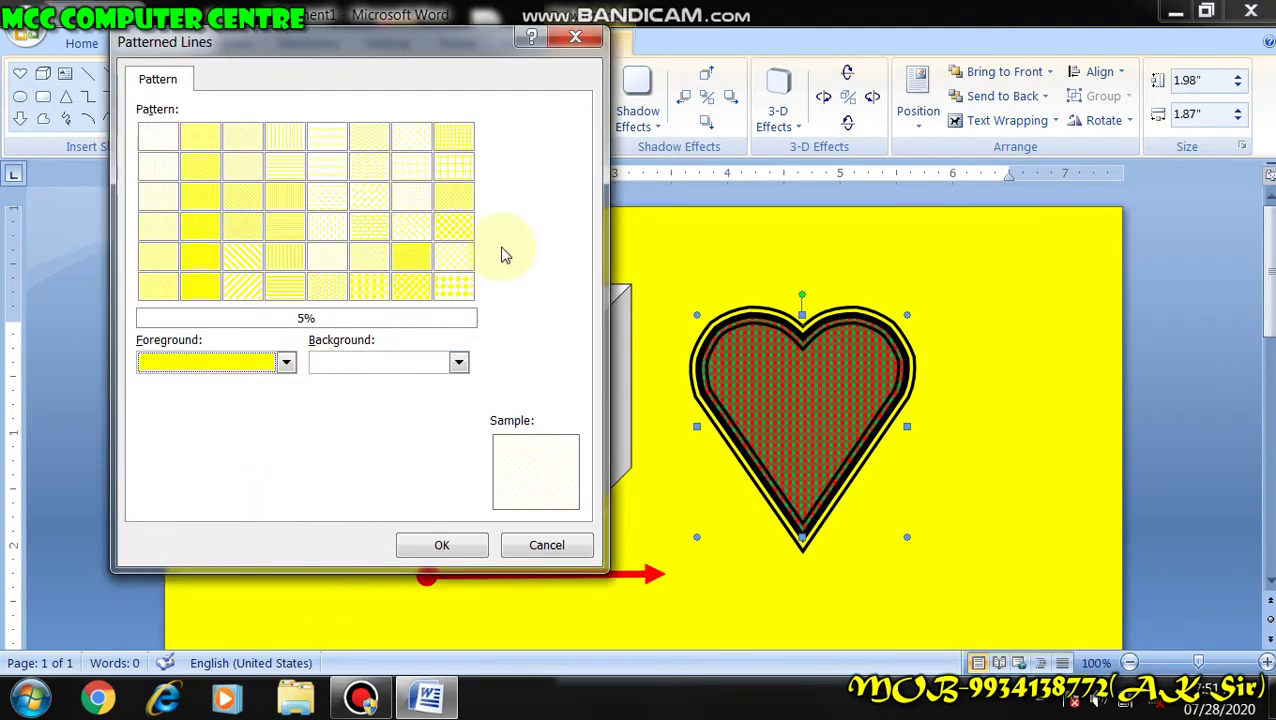
{"action": "left_click", "coordinate": [458, 362]}
{"action": "left_click", "coordinate": [343, 529]}
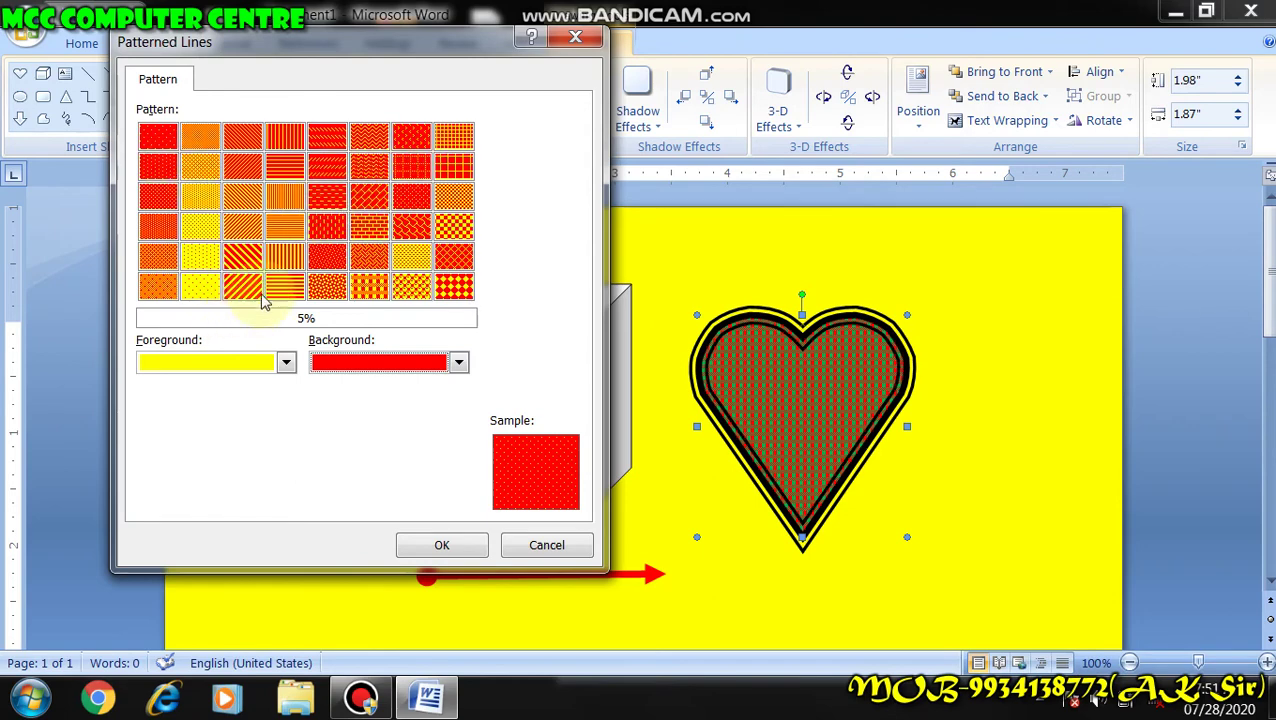
{"action": "left_click", "coordinate": [325, 287]}
{"action": "left_click", "coordinate": [444, 543]}
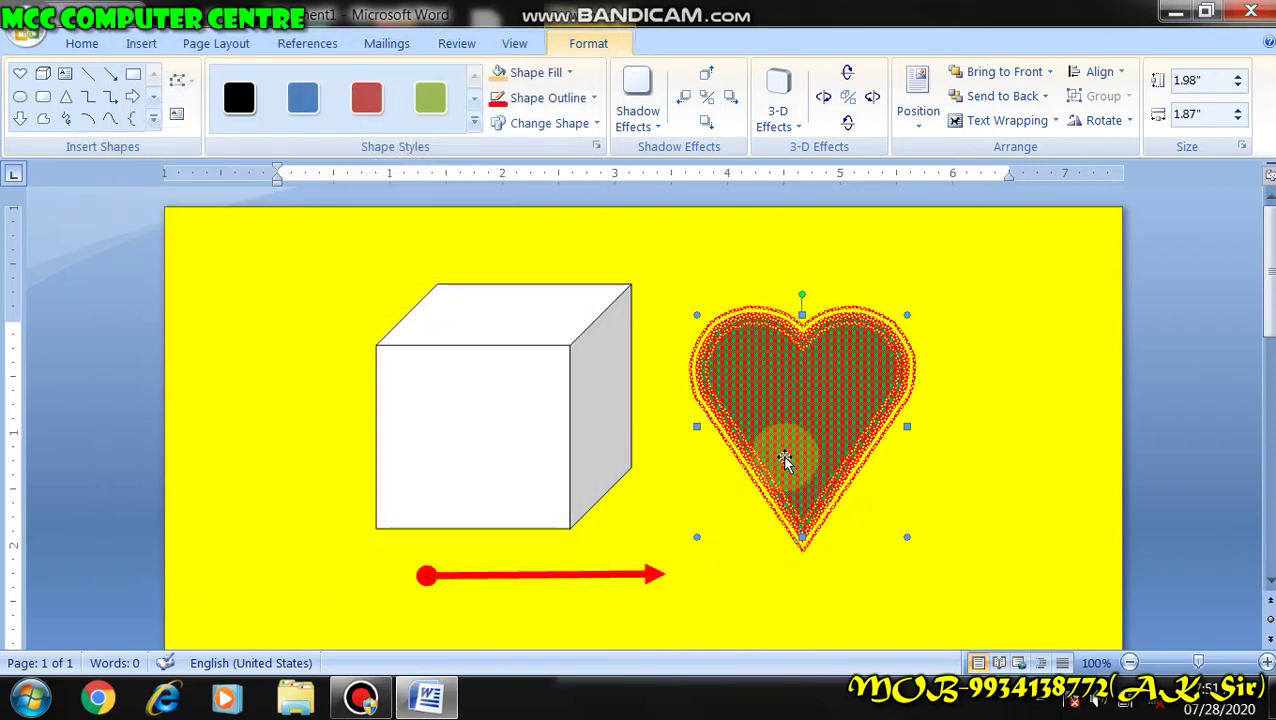
Change the heart into a smiley face using the basic shapes, keeping its patterned fill and outline
{"action": "left_click", "coordinate": [572, 97]}
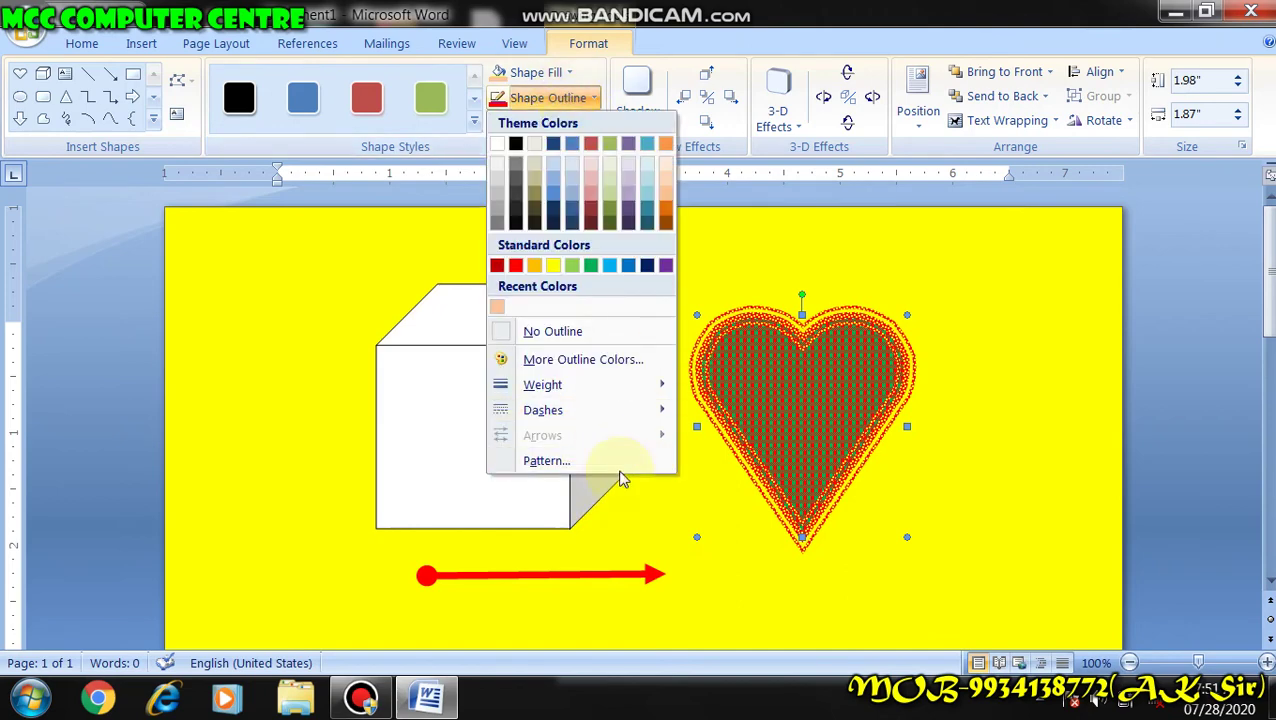
{"action": "left_click", "coordinate": [735, 441]}
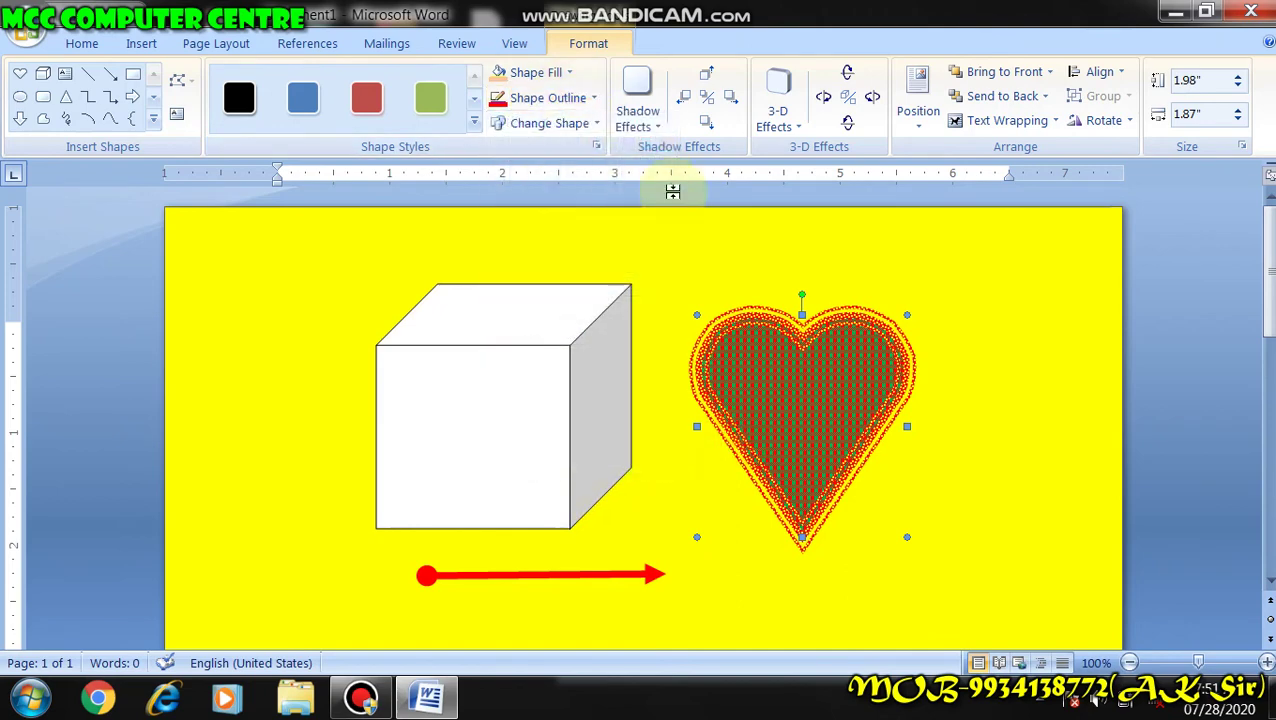
{"action": "left_click", "coordinate": [560, 123]}
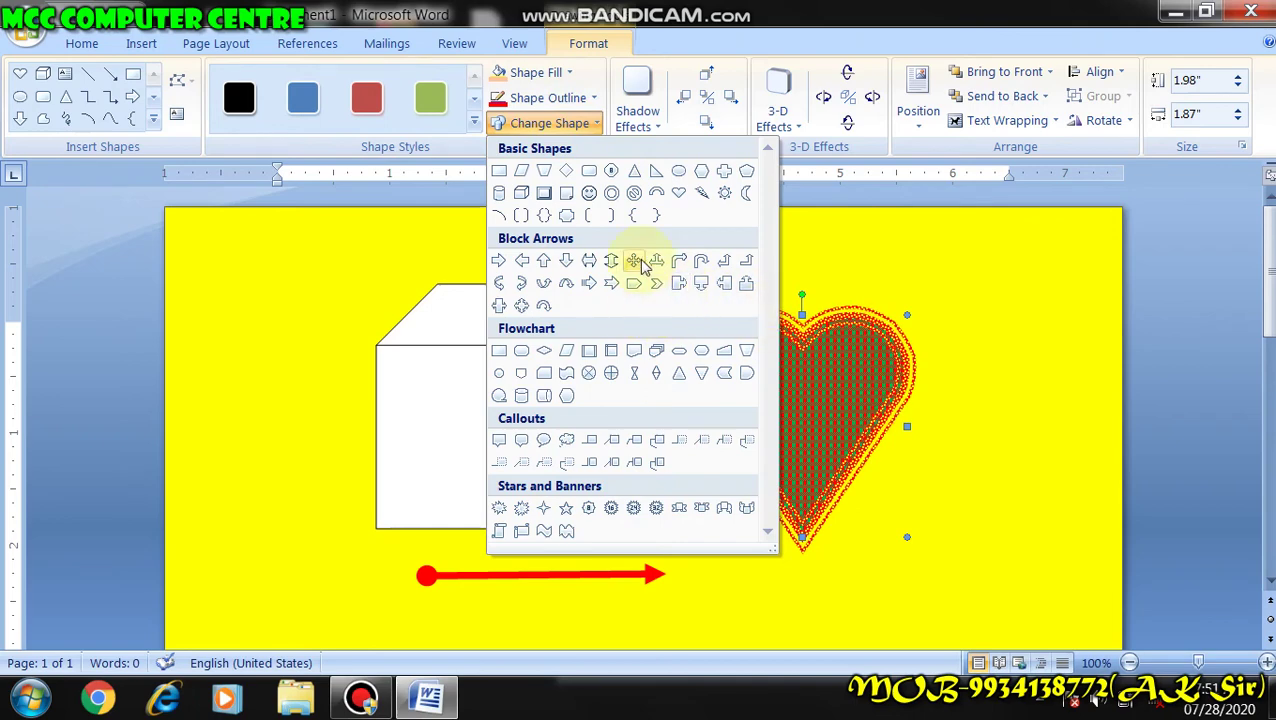
{"action": "left_click", "coordinate": [589, 194]}
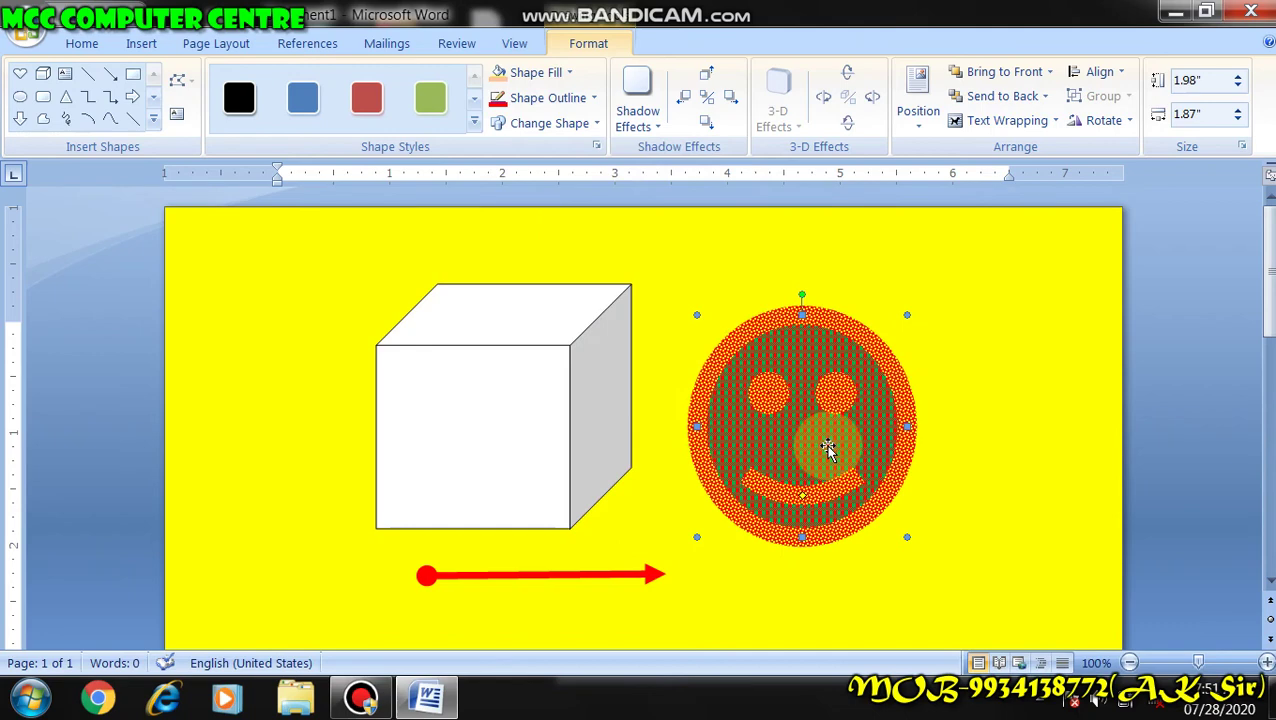
{"action": "left_click", "coordinate": [556, 99]}
{"action": "left_click", "coordinate": [557, 97]}
{"action": "left_click", "coordinate": [588, 48]}
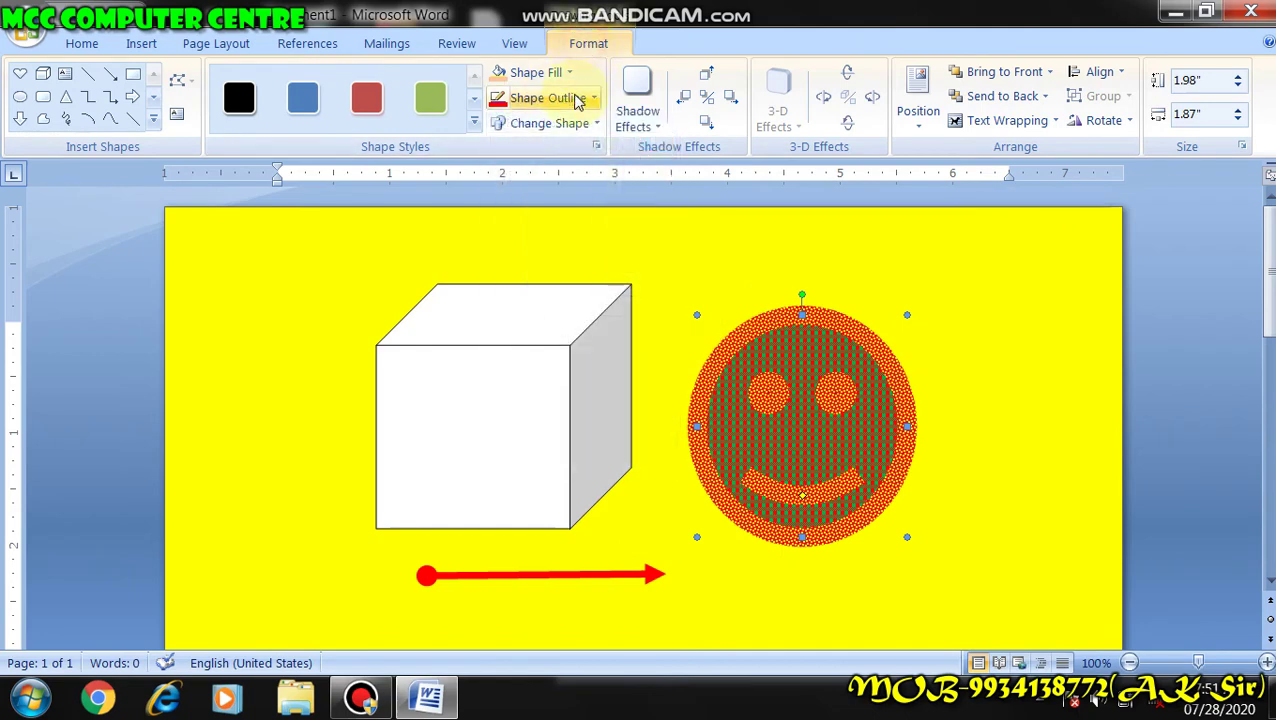
Change the smiley face into the flowchart Or shape, and that into the Sun basic shape
{"action": "left_click", "coordinate": [552, 124]}
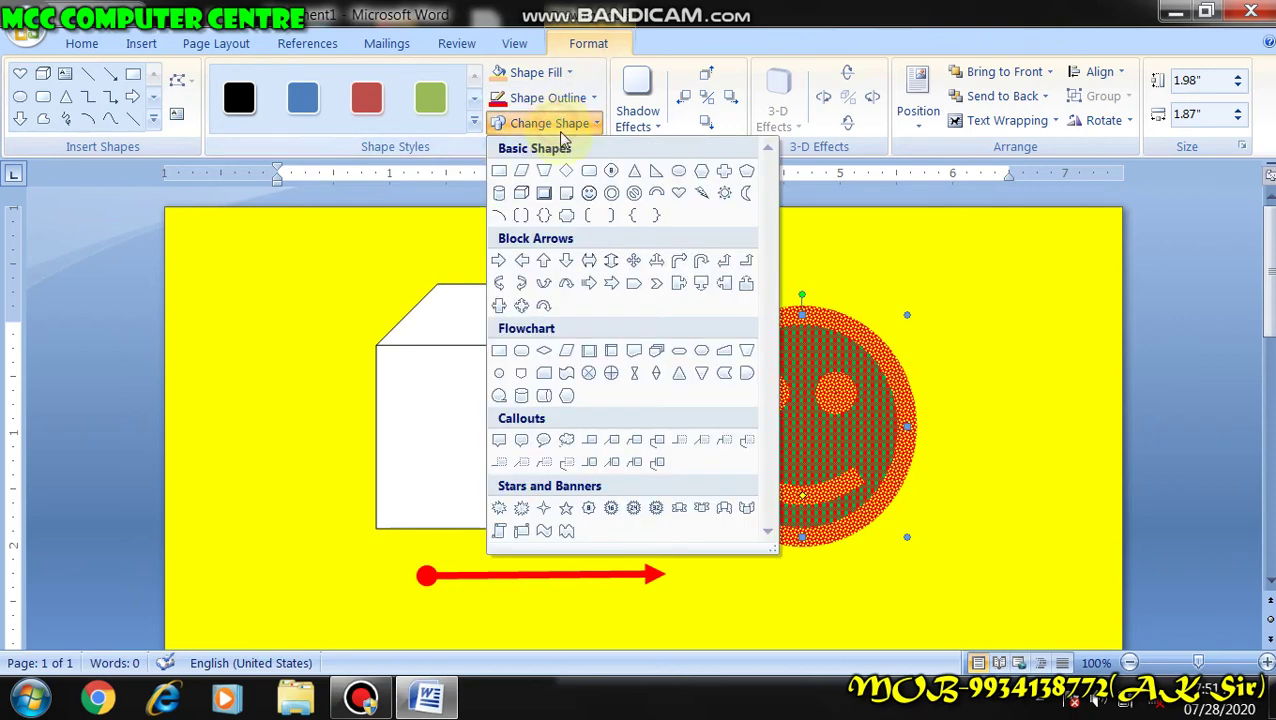
{"action": "left_click", "coordinate": [619, 381]}
{"action": "left_click", "coordinate": [568, 122]}
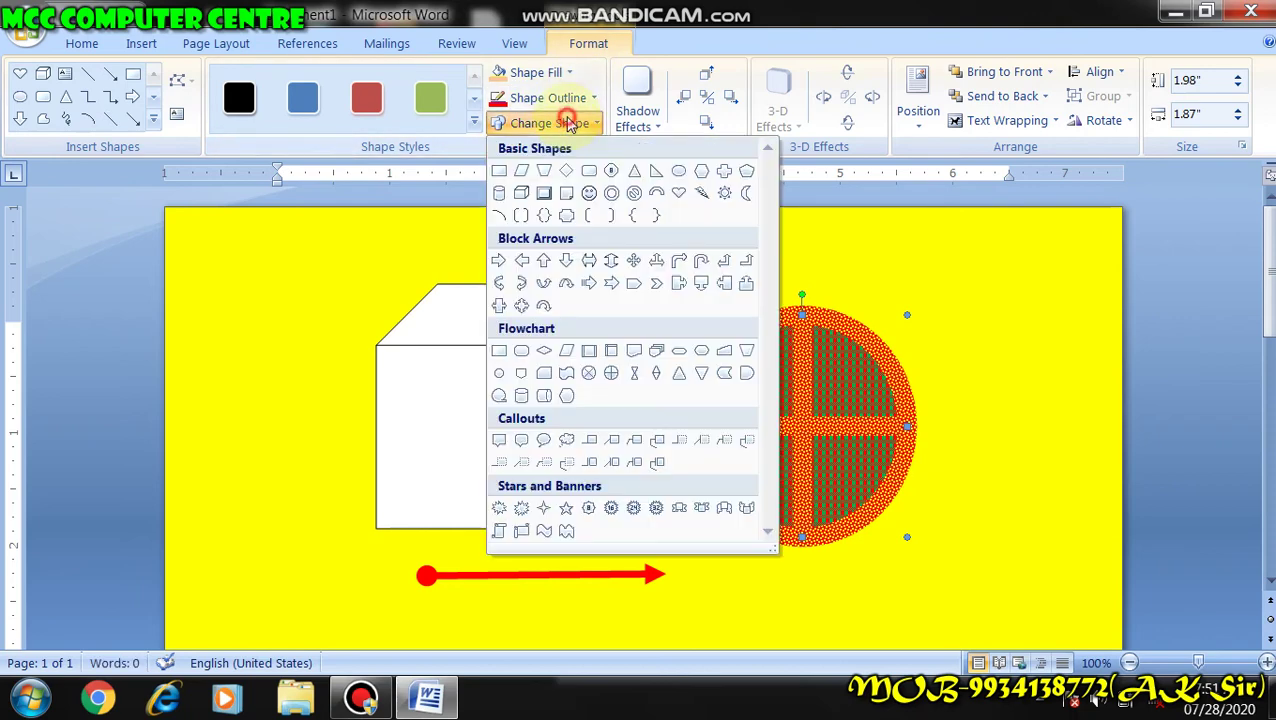
{"action": "left_click", "coordinate": [725, 194]}
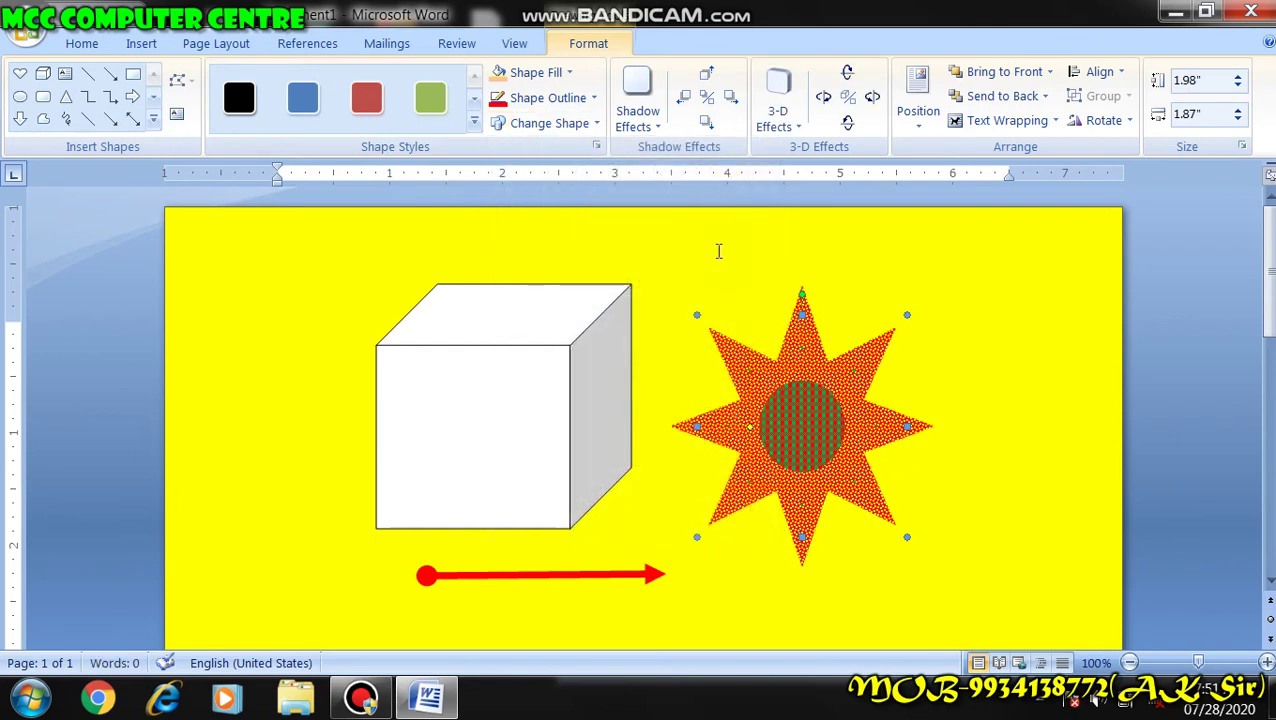
Delete the sun, the cube and the red arrow line from the page
{"action": "key", "text": "Delete"}
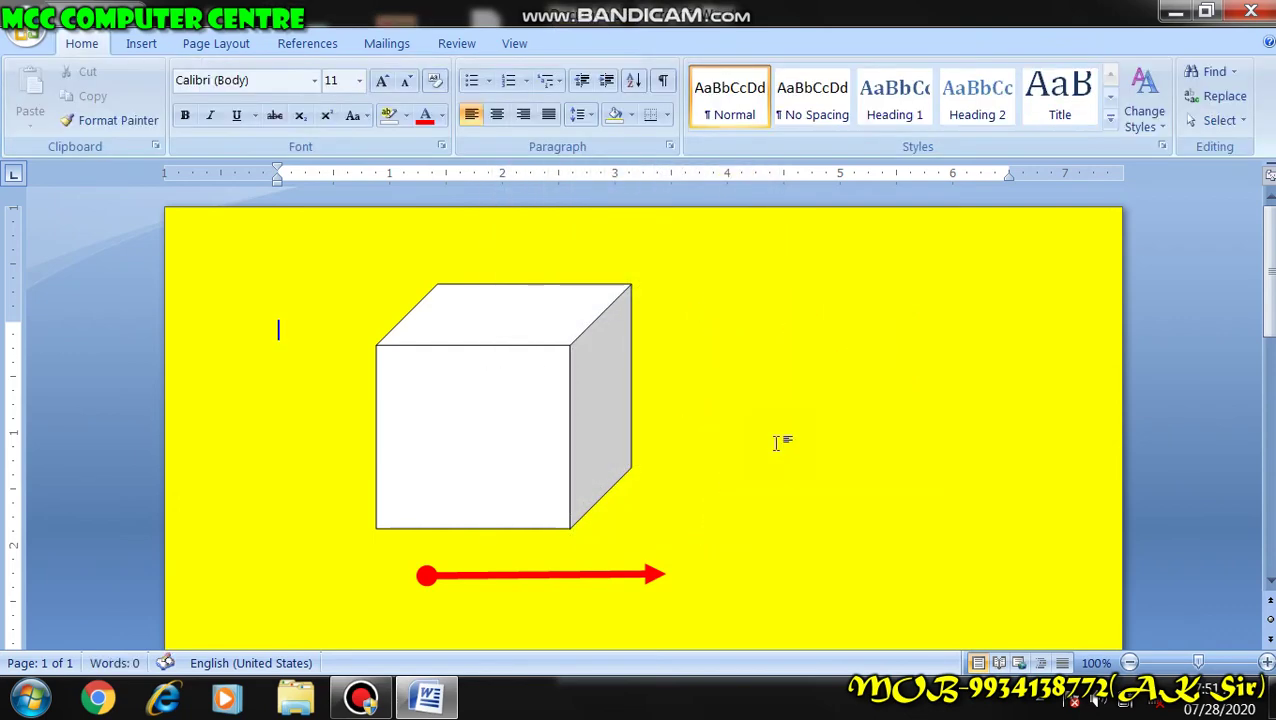
{"action": "key", "text": "Delete"}
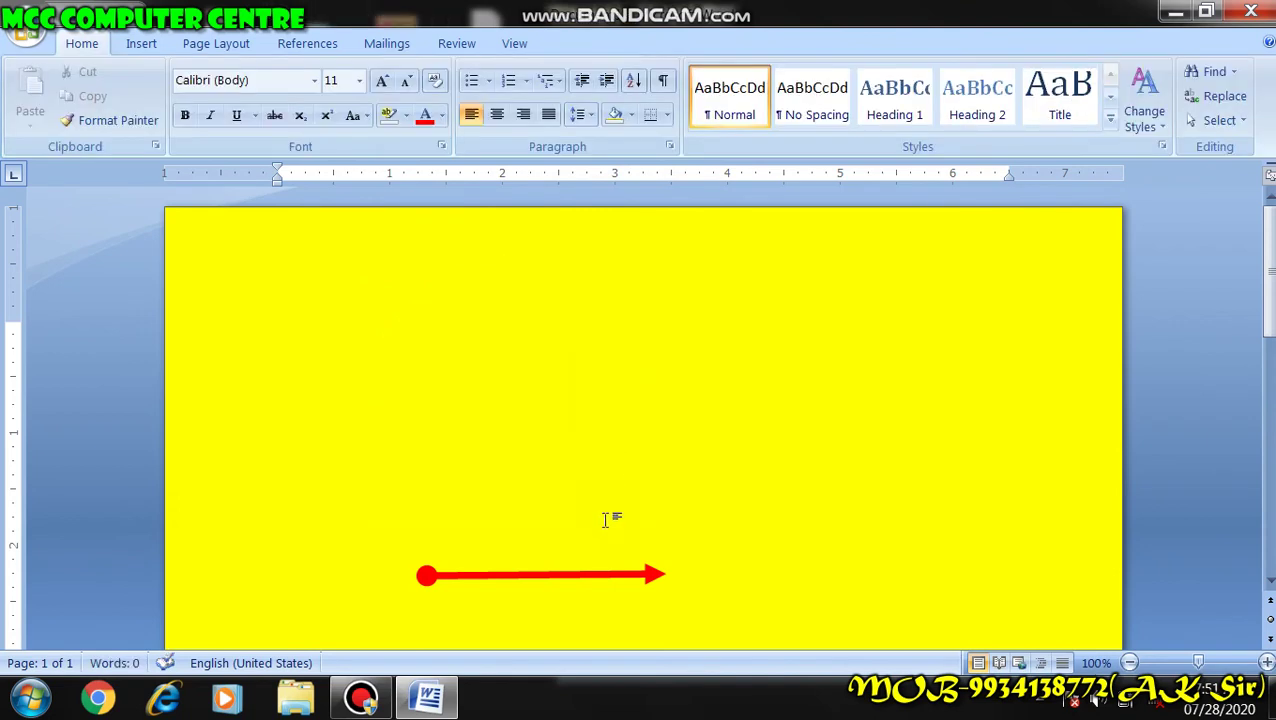
{"action": "left_click", "coordinate": [603, 578]}
{"action": "key", "text": "Delete"}
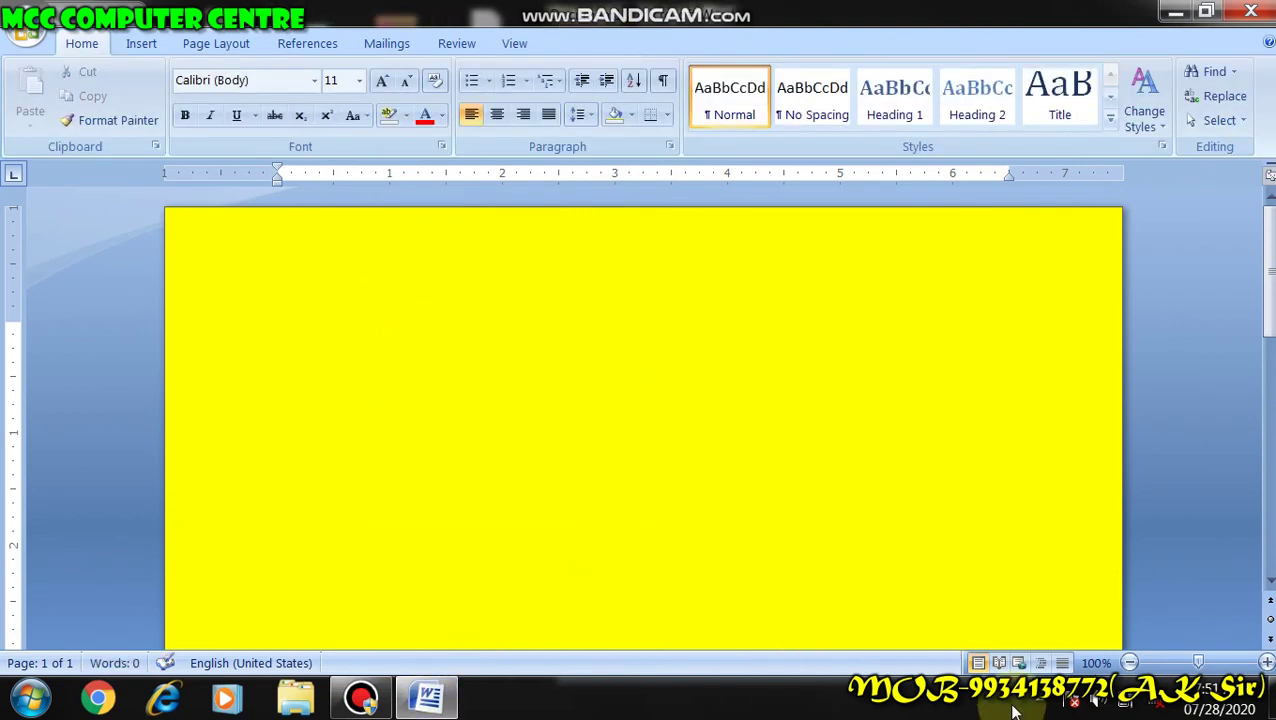
{"action": "left_click", "coordinate": [366, 698]}
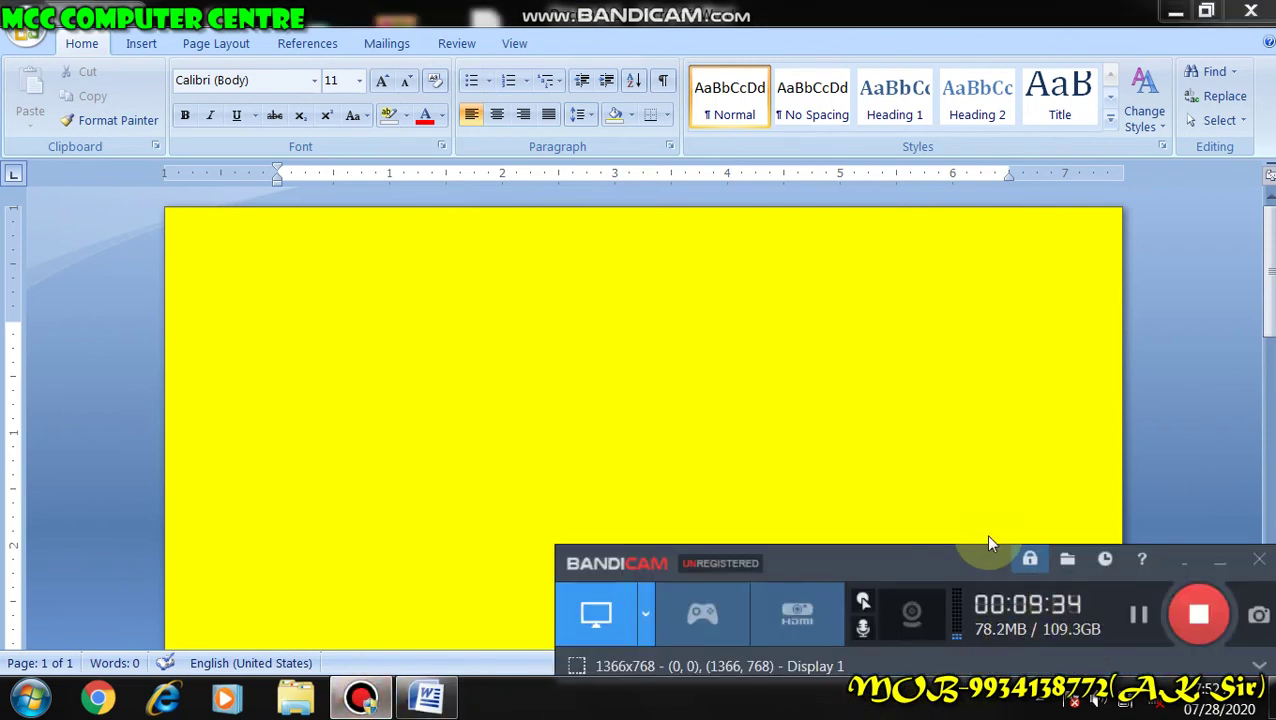
{"action": "left_click", "coordinate": [848, 442]}
Draw a Block Arc about 2.61" high and 2.93" wide in the upper middle of the page
{"action": "left_click", "coordinate": [141, 43]}
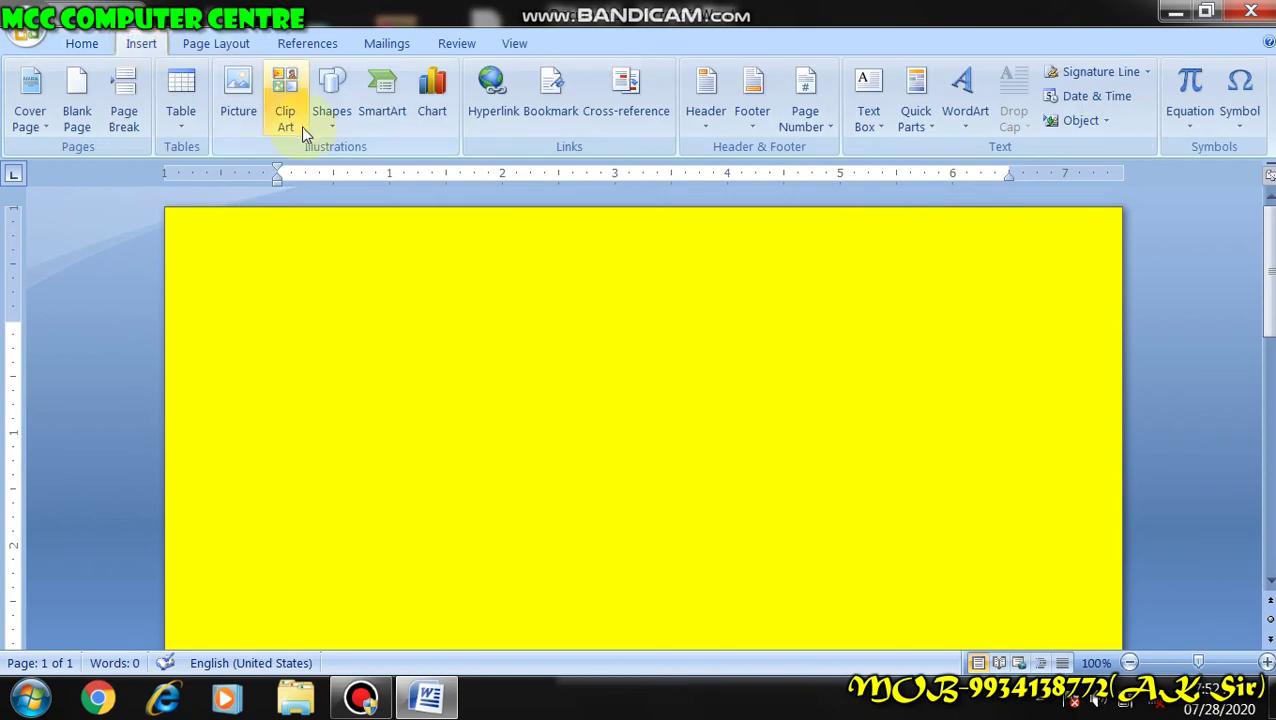
{"action": "left_click", "coordinate": [332, 95]}
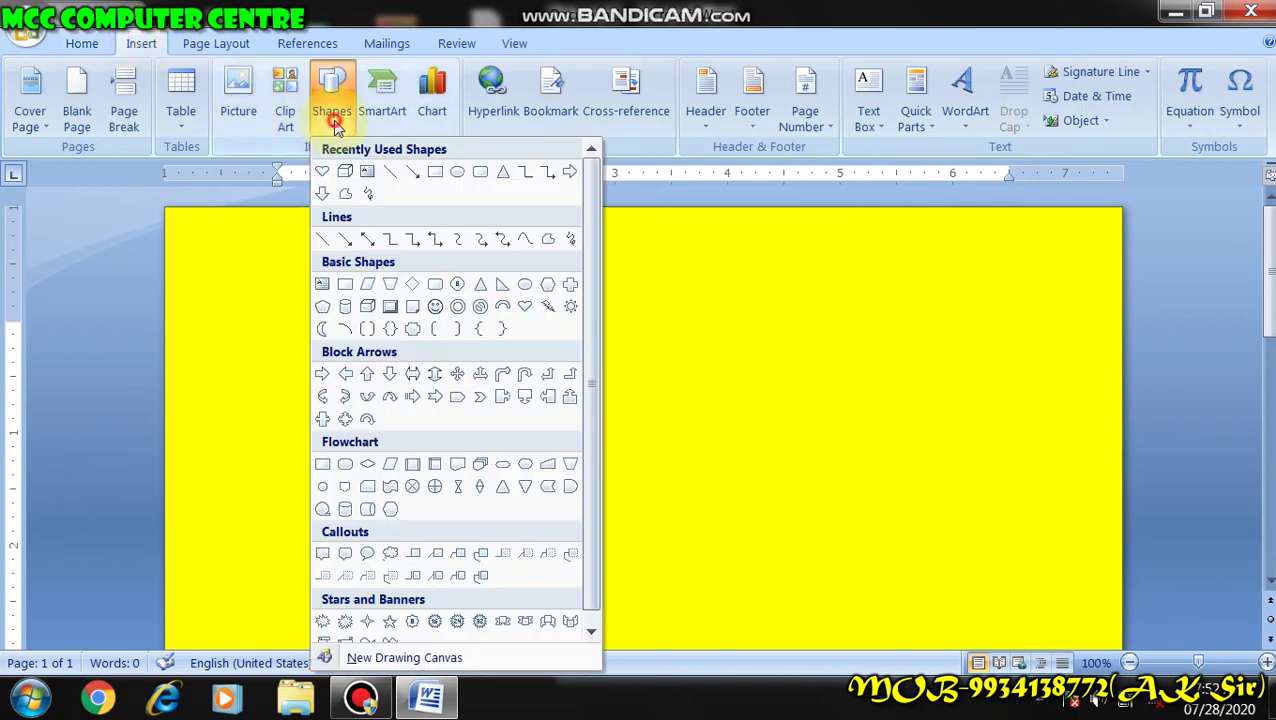
{"action": "left_click", "coordinate": [501, 310]}
{"action": "left_click_drag", "start_coordinate": [473, 302], "coordinate": [803, 595]}
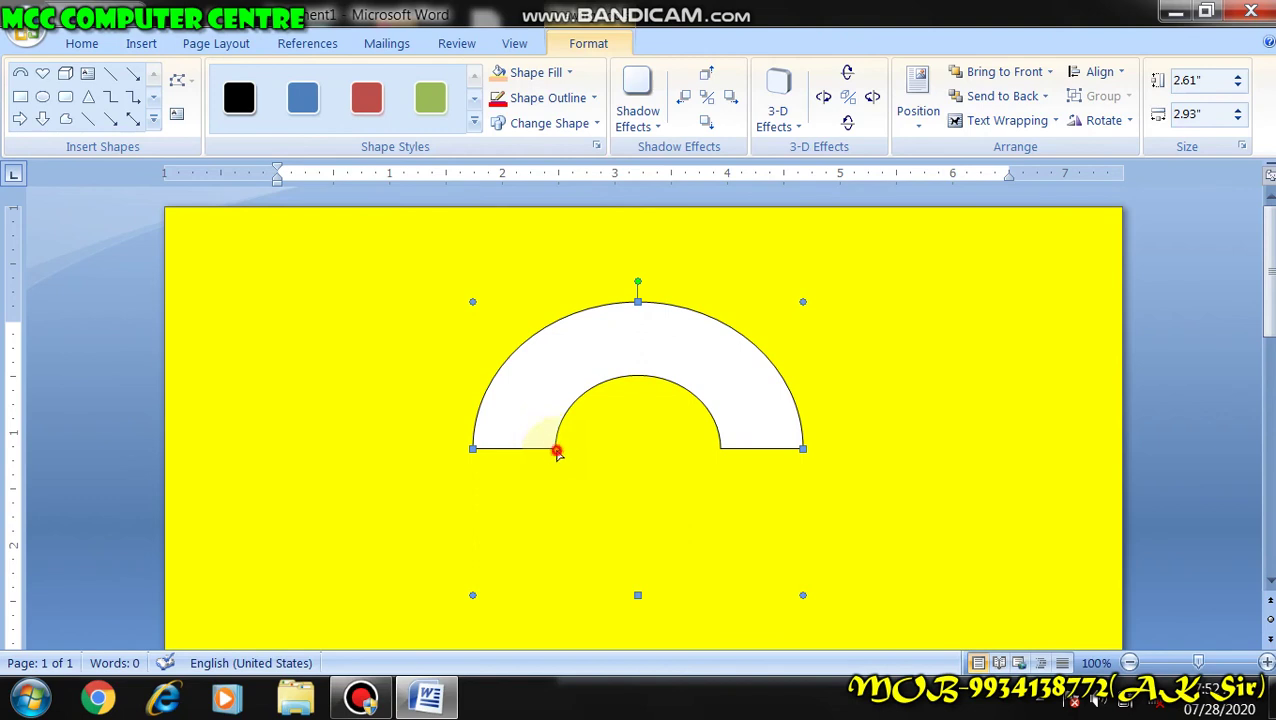
Reshape the block arc with a much smaller inner opening and ends extending slightly below its midline, and deselect it
{"action": "left_click_drag", "start_coordinate": [623, 493], "coordinate": [628, 507]}
{"action": "left_click_drag", "start_coordinate": [604, 465], "coordinate": [601, 461]}
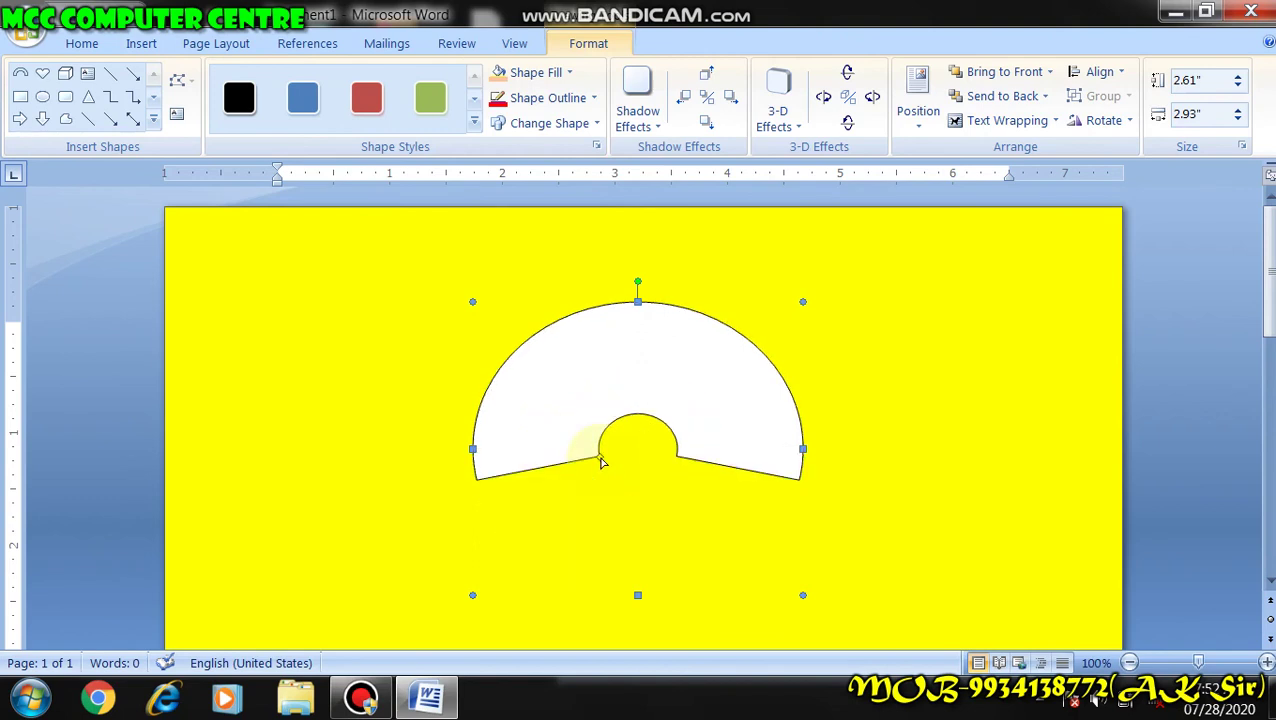
{"action": "left_click", "coordinate": [575, 407]}
{"action": "left_click", "coordinate": [860, 335]}
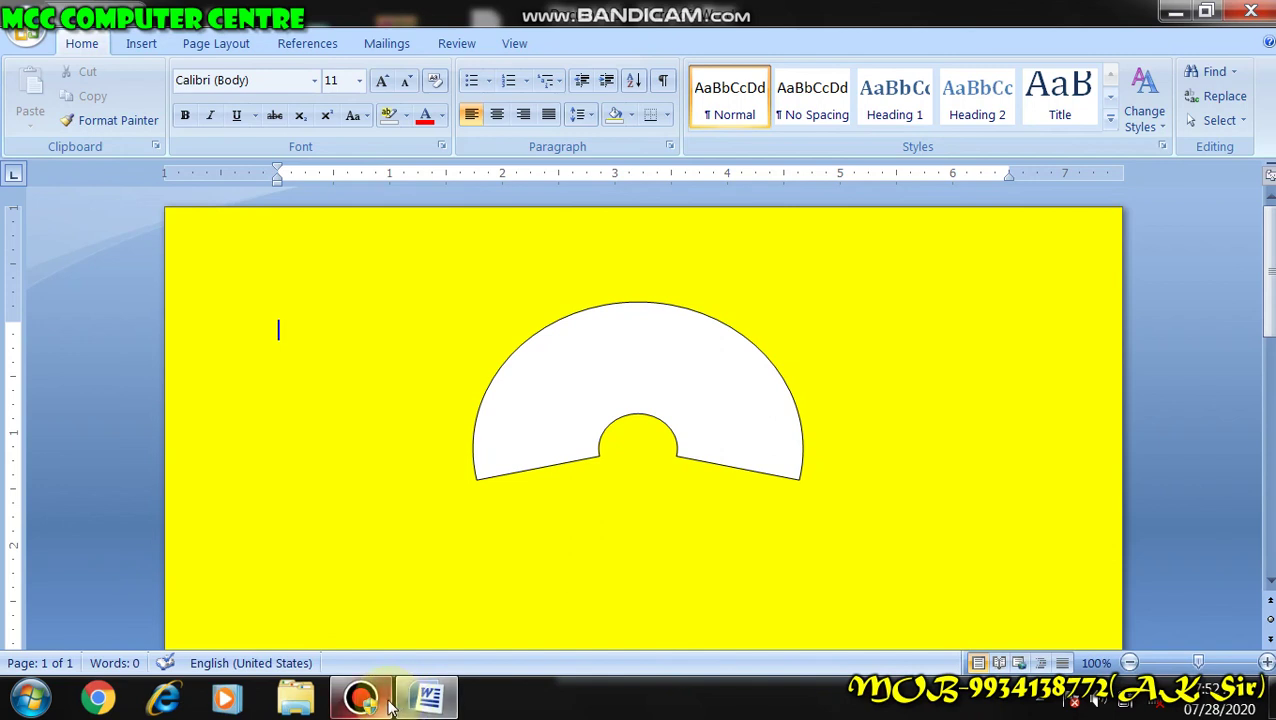
{"action": "mouse_move", "coordinate": [388, 704]}
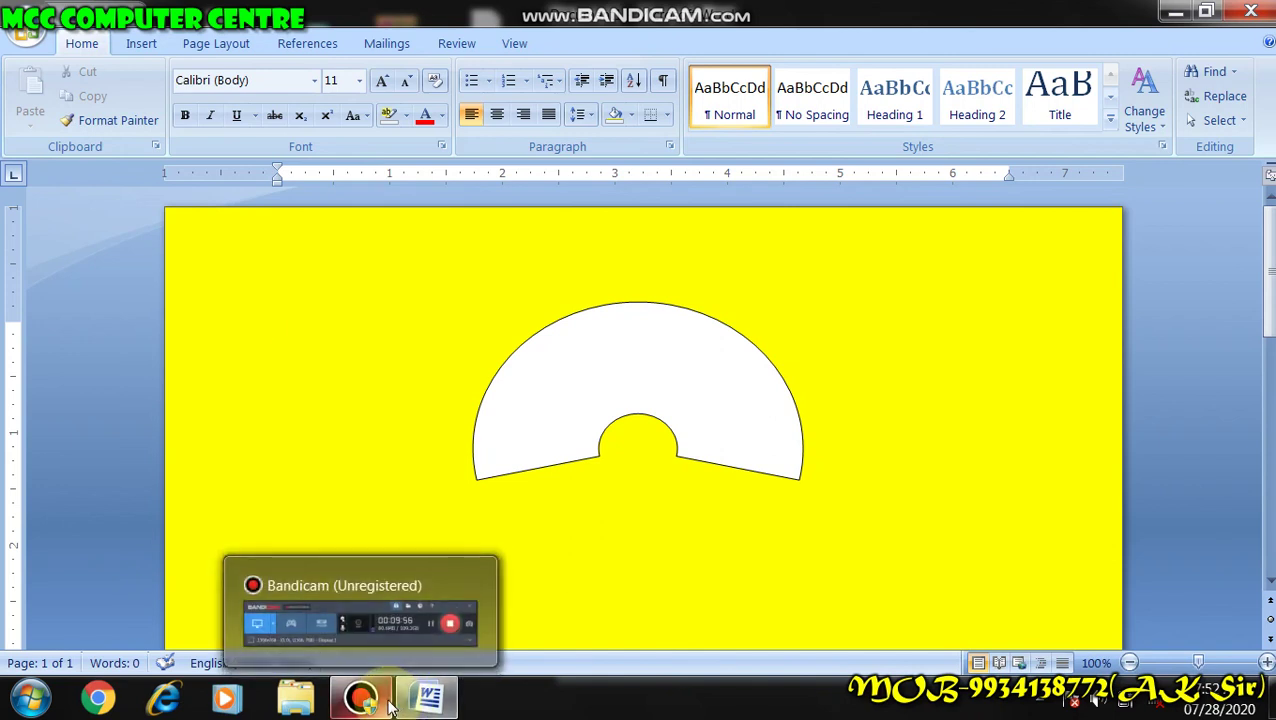
{"action": "left_click", "coordinate": [390, 705]}
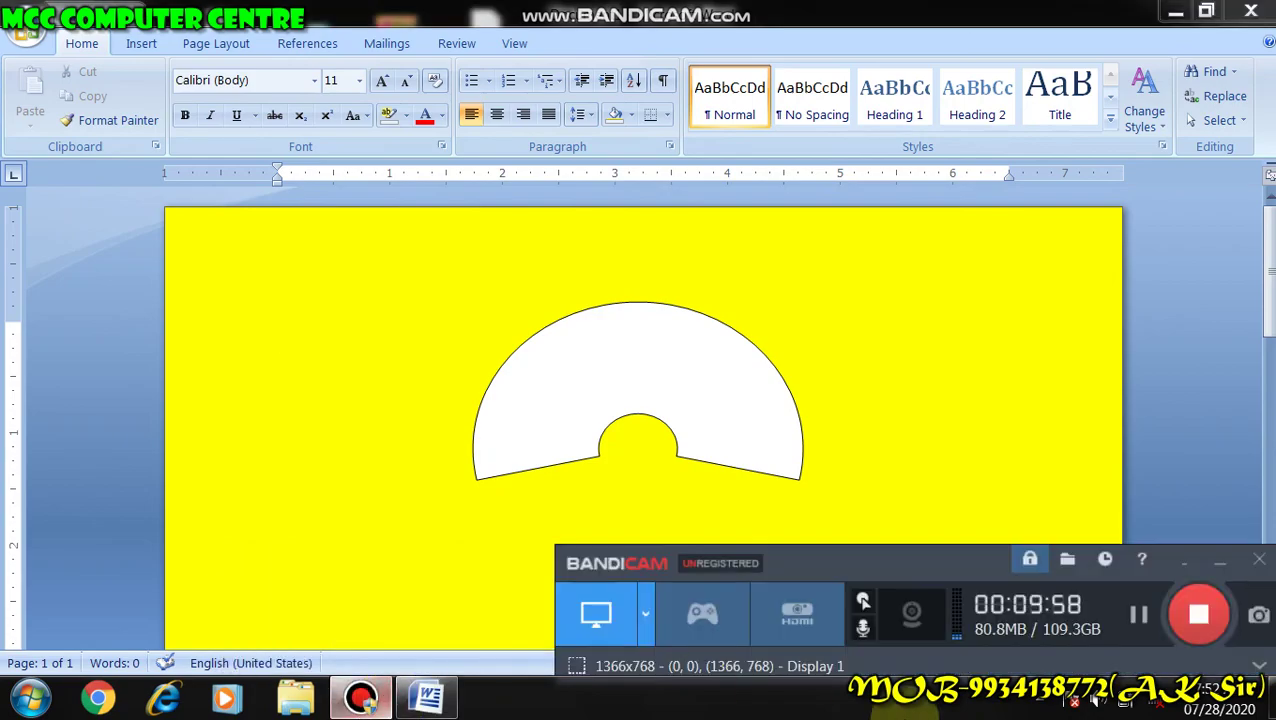